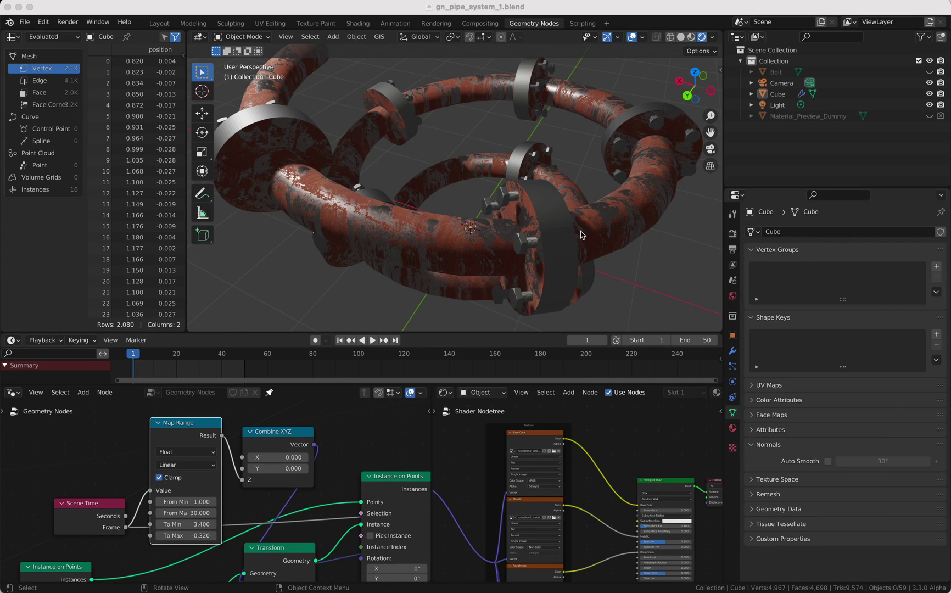
Play back the animation of the finished pipe system.
click(176, 367)
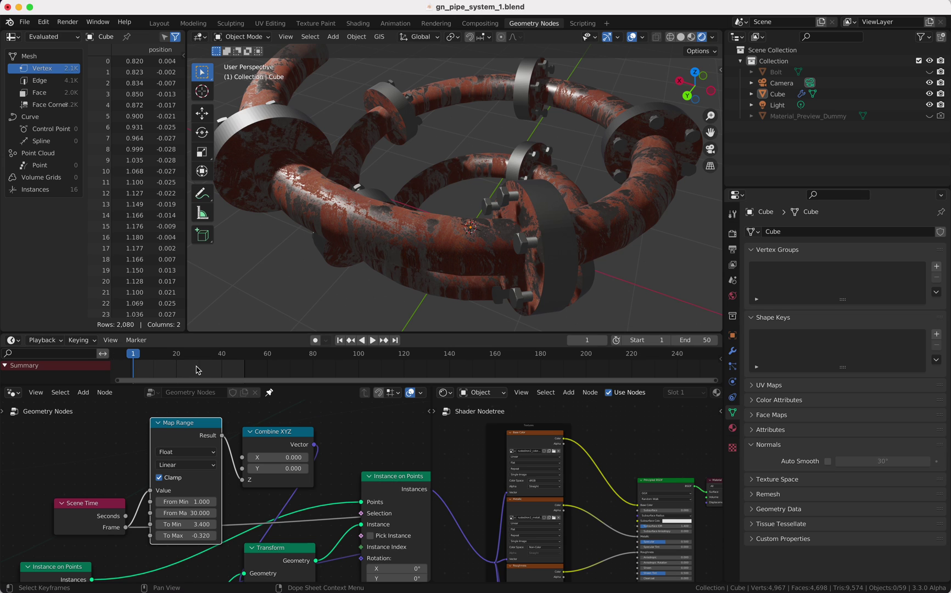
key(space)
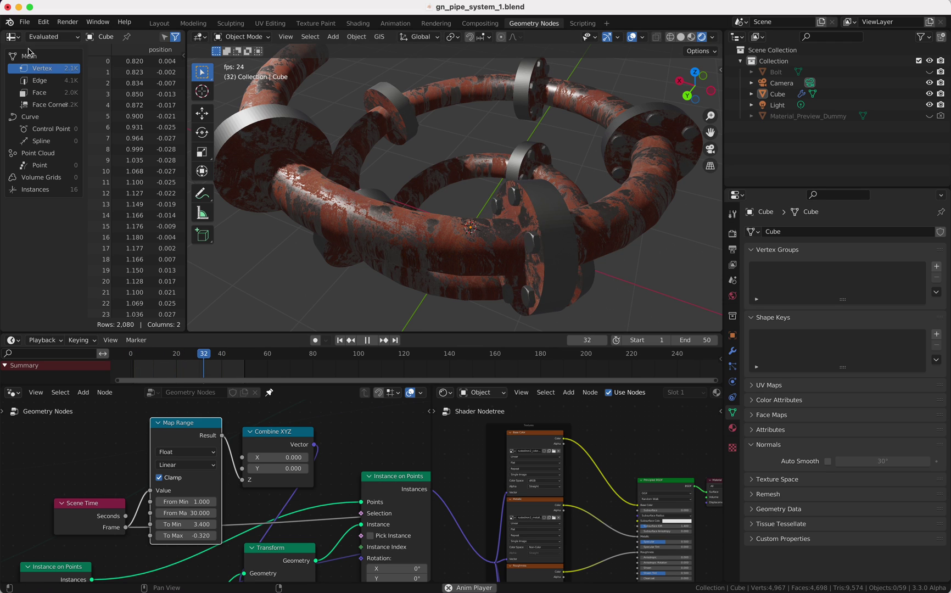
Start a new default scene, discarding the unsaved changes to gn_pipe_system_1.blend.
click(24, 23)
mouse_move(41, 34)
click(126, 34)
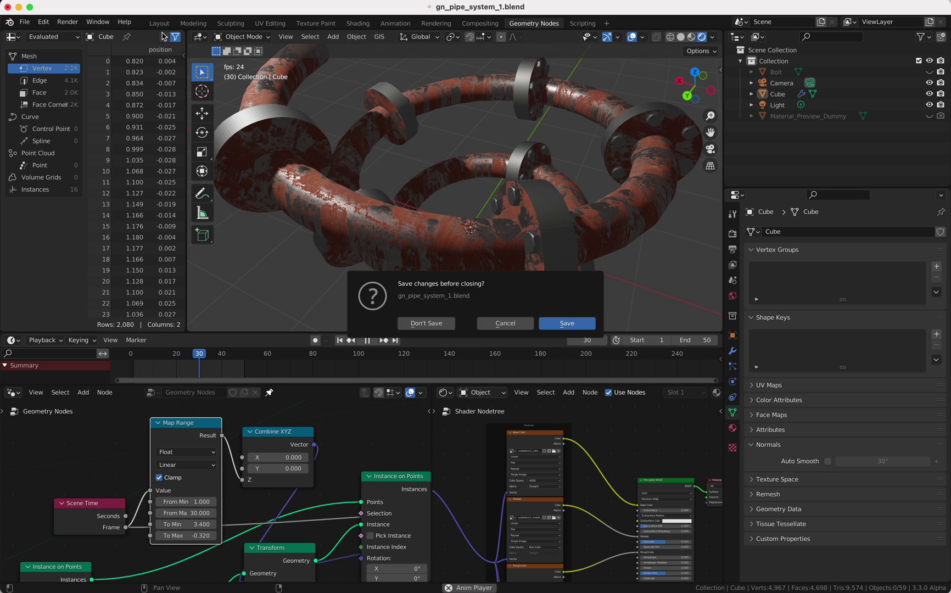
click(426, 323)
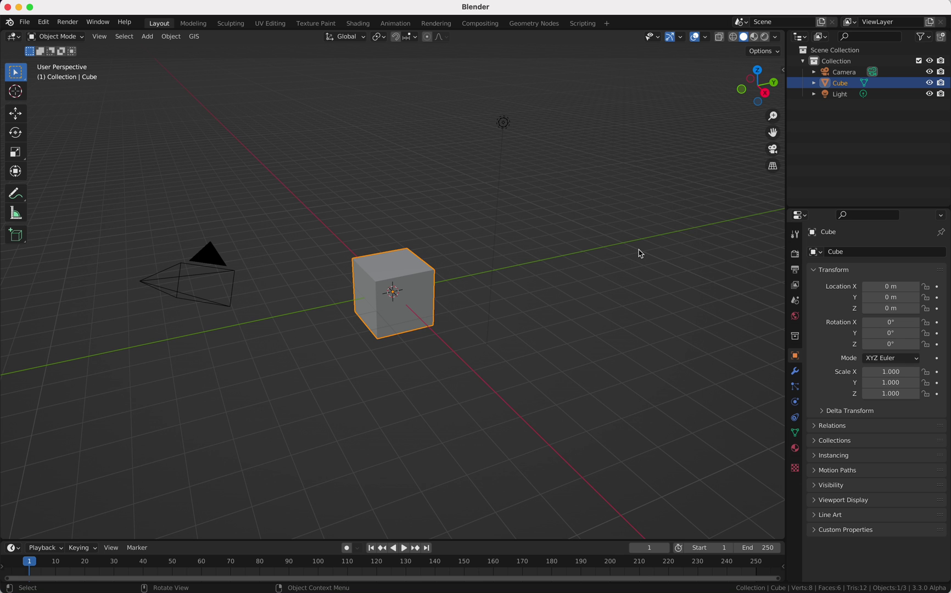
Turn on the Screencast Keys overlay for the 3D viewport.
key(n)
click(780, 162)
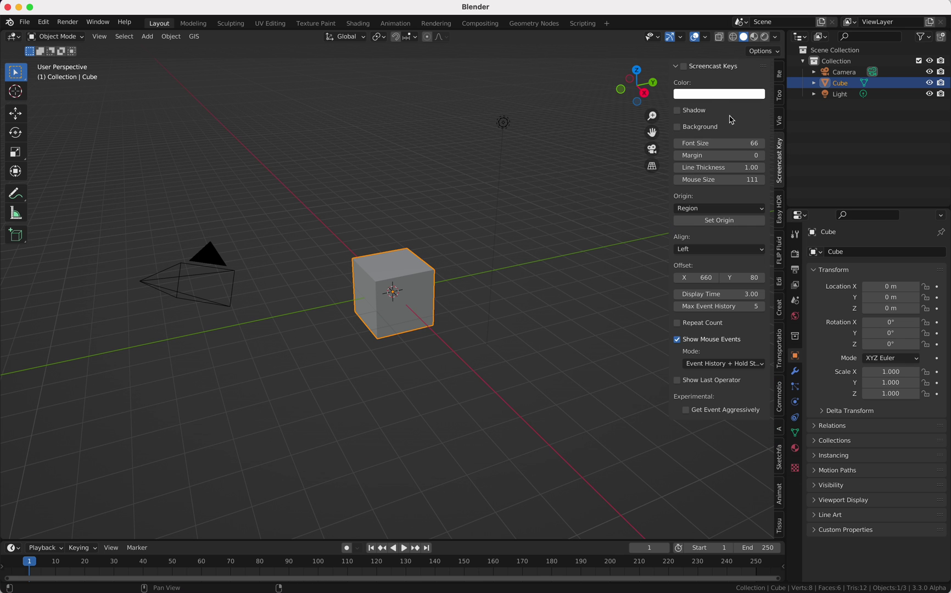
key(n)
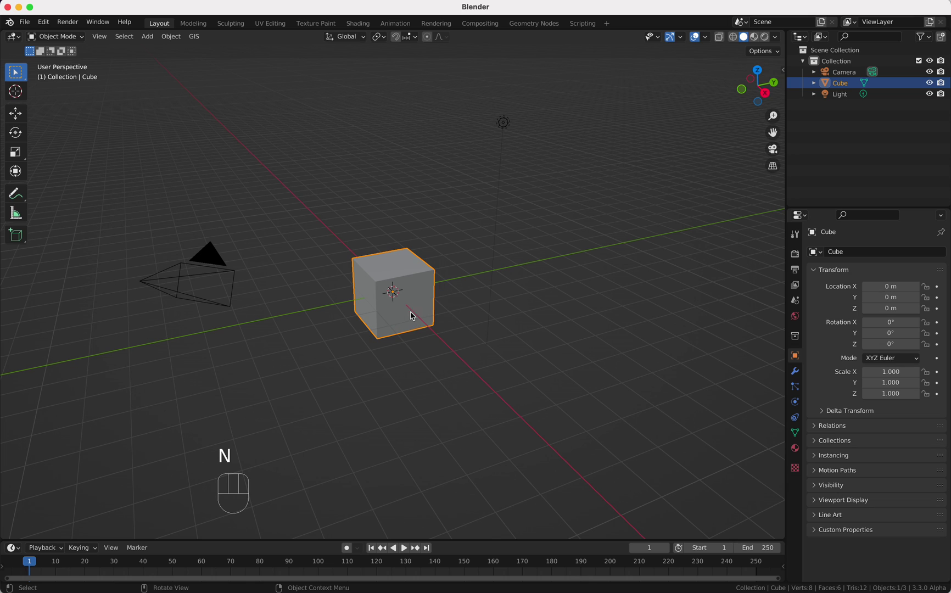
Switch to the Geometry Nodes workspace, create a new node tree on the cube, and enlarge the node editor.
click(521, 23)
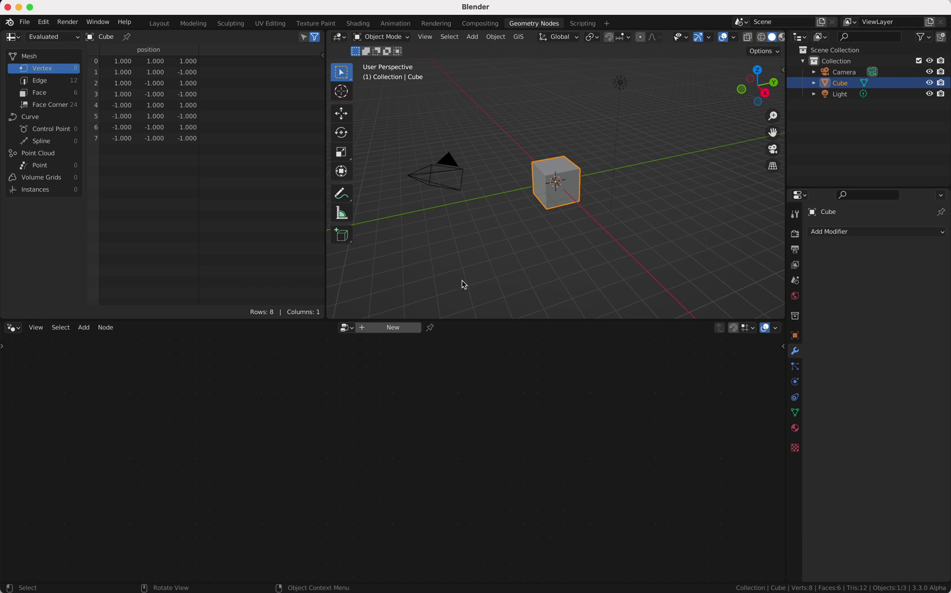
click(388, 328)
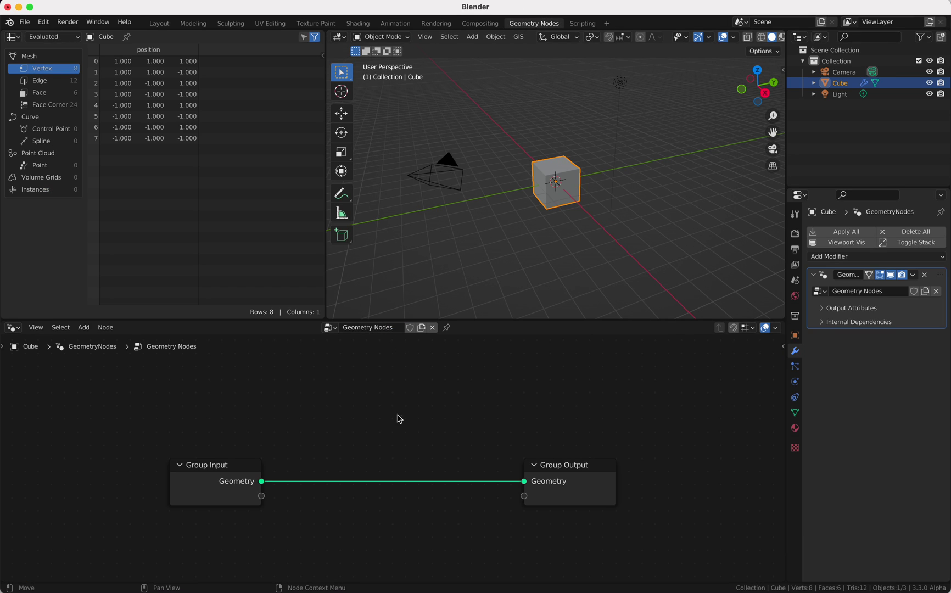
scroll(368, 460, down, 2)
drag(365, 322, 365, 242)
Add a curve Spiral node between Group Input and Group Output so it feeds the output geometry.
key(shift+a)
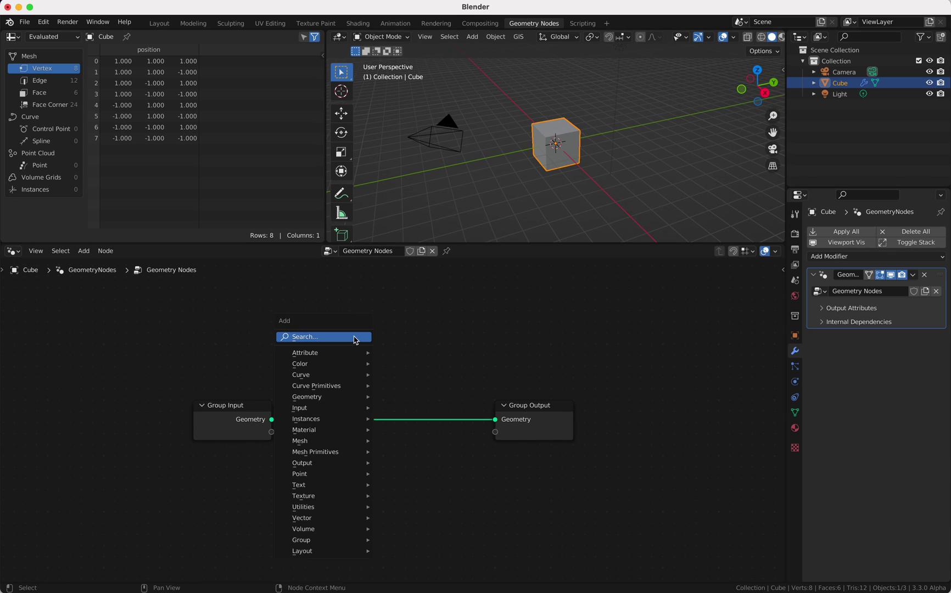
text(curve spi)
key(Return)
click(320, 359)
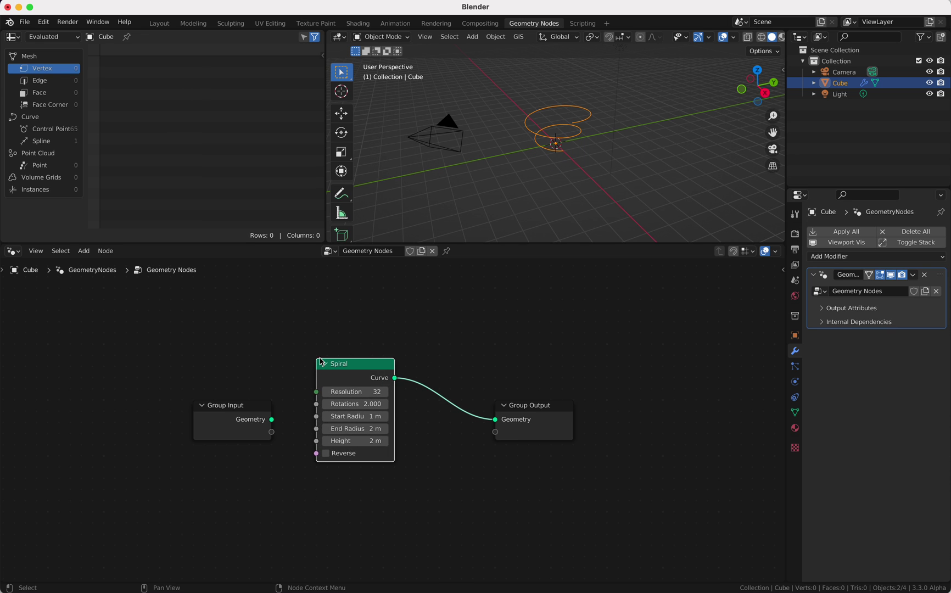
Spread the Group Input, Spiral and Group Output nodes apart to make room between them.
scroll(598, 139, up, 5)
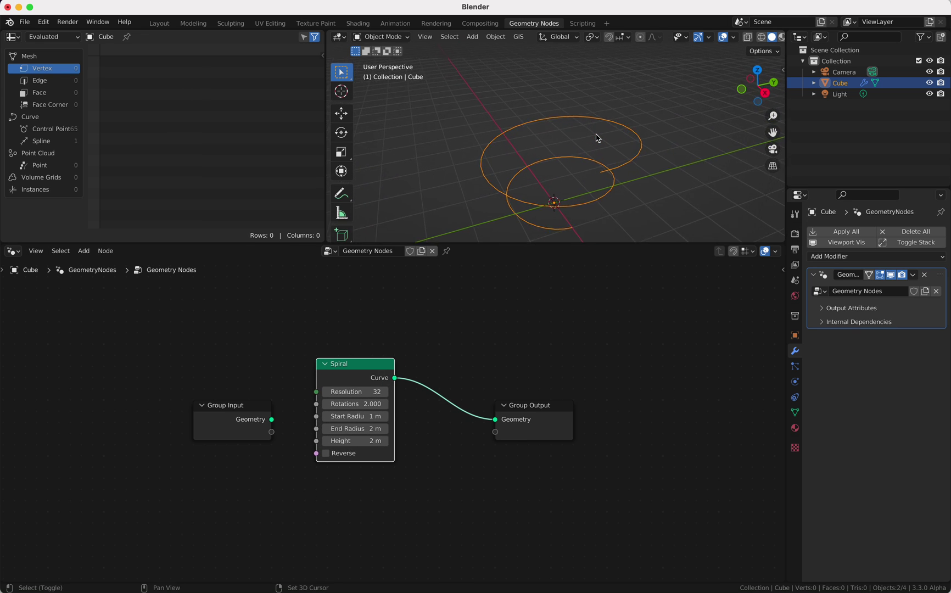
drag(560, 405, 658, 398)
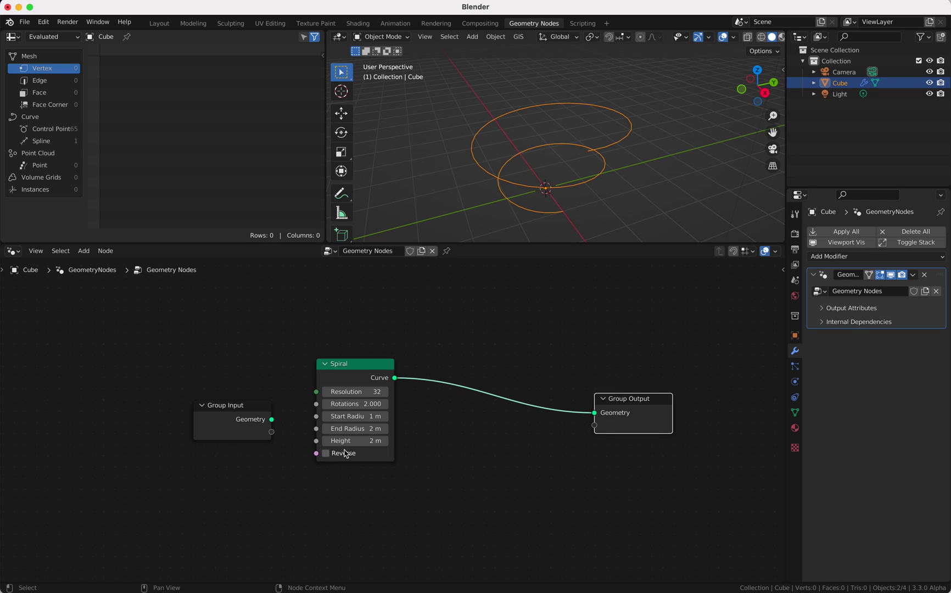
drag(262, 414, 191, 399)
drag(365, 370, 318, 361)
ctrl+scroll(401, 353, down, 1)
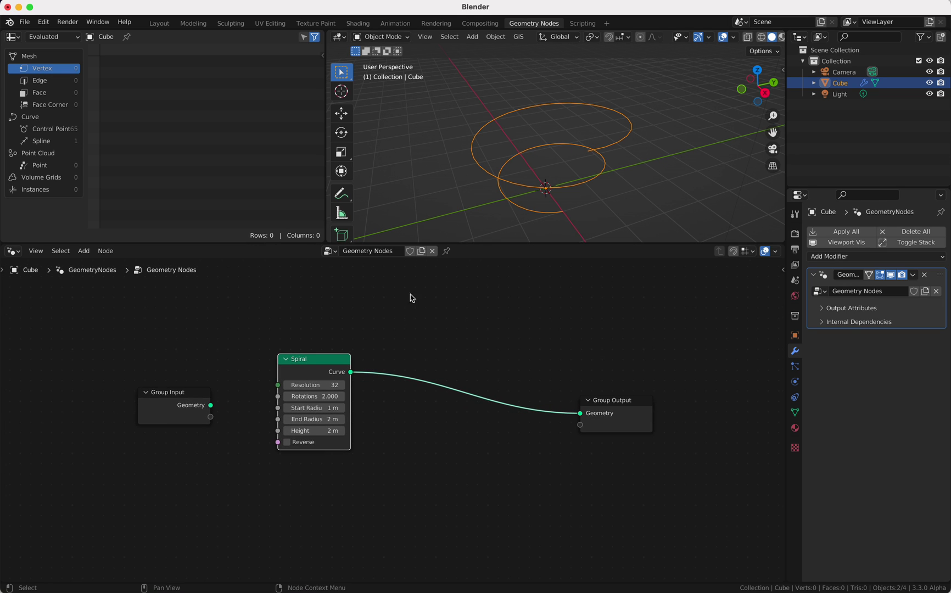
Insert a Curve to Mesh node between Spiral and Group Output, and reposition the Spiral and Group Output nodes around it.
key(shift+a)
click(513, 348)
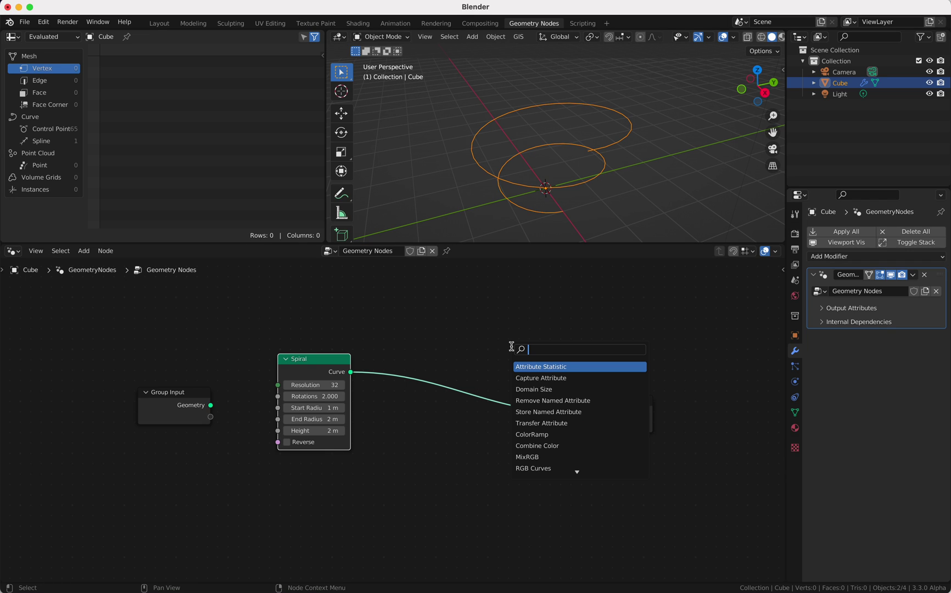
text(curve to)
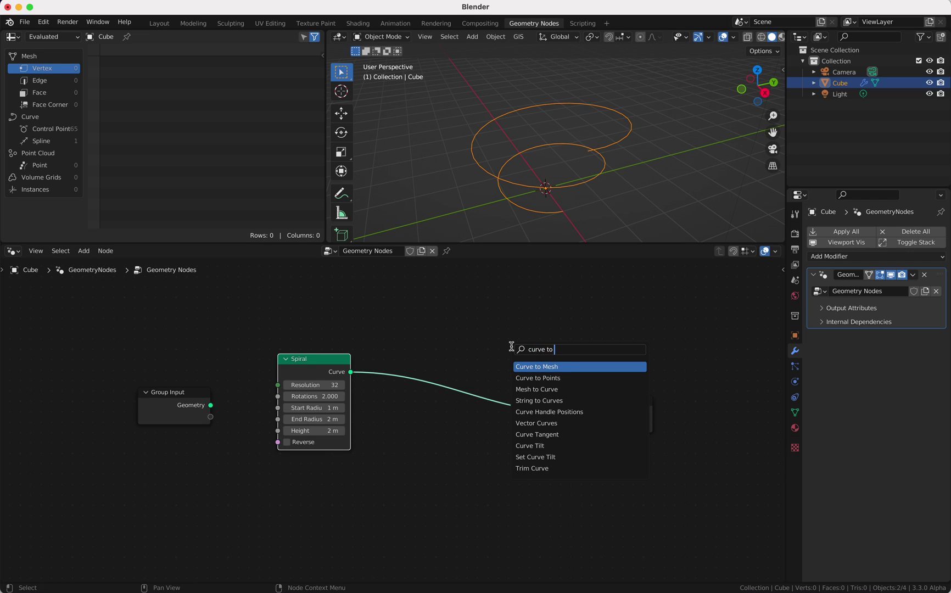
key(Return)
click(500, 367)
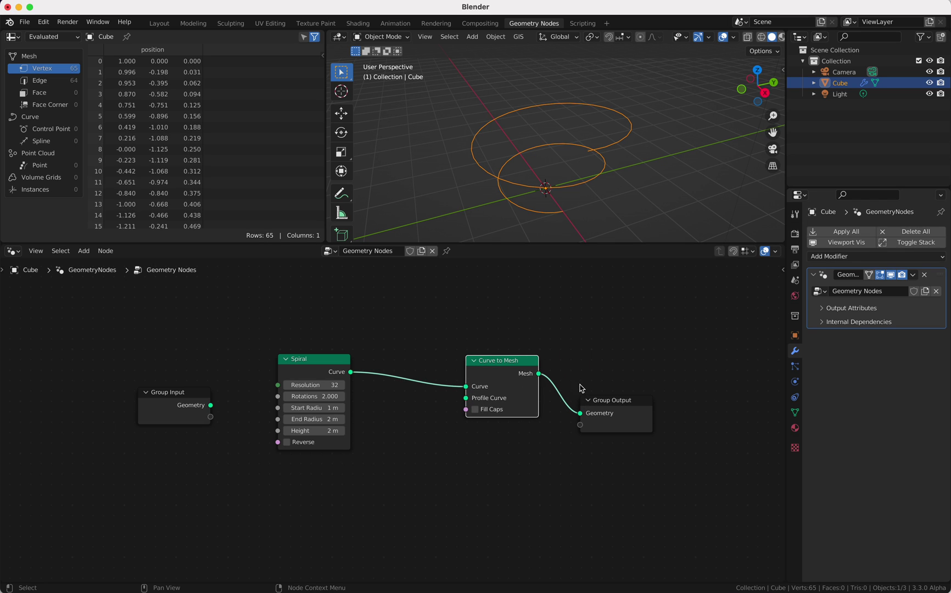
drag(613, 404, 637, 376)
drag(342, 373, 341, 332)
Add a Curve Circle node below Spiral and connect its curve to the Profile Curve of Curve to Mesh.
drag(465, 400, 397, 432)
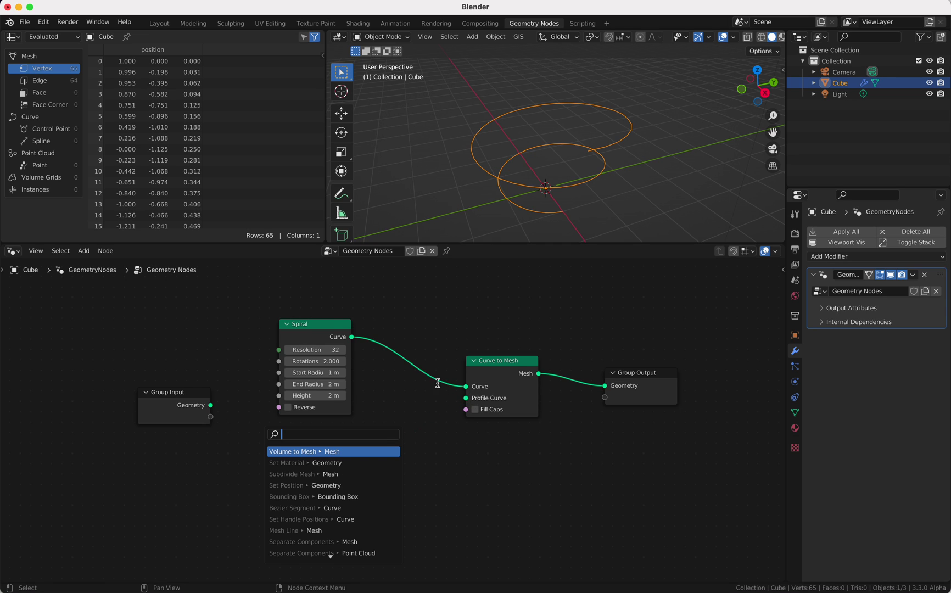
click(432, 443)
key(shift+a)
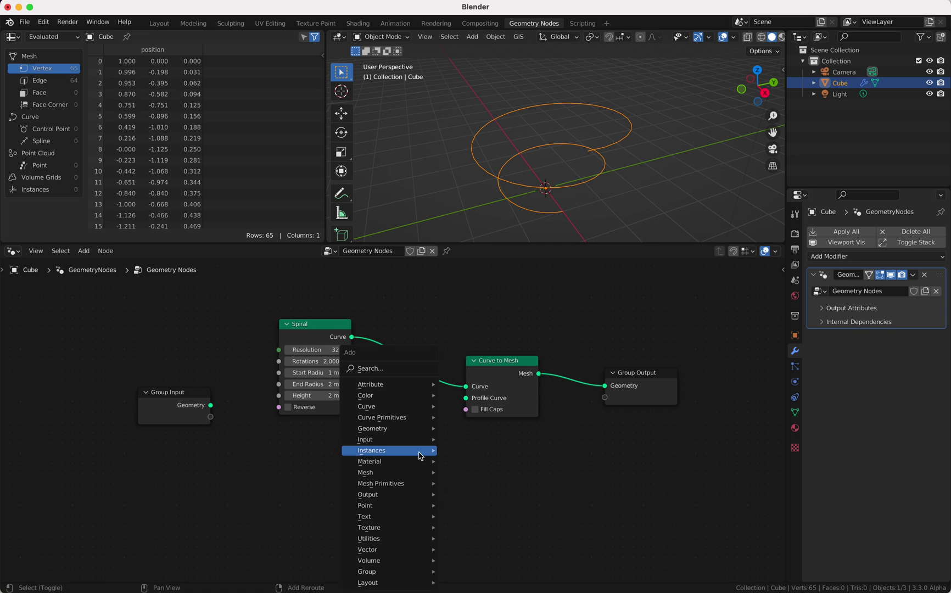
click(396, 367)
text(curve ci)
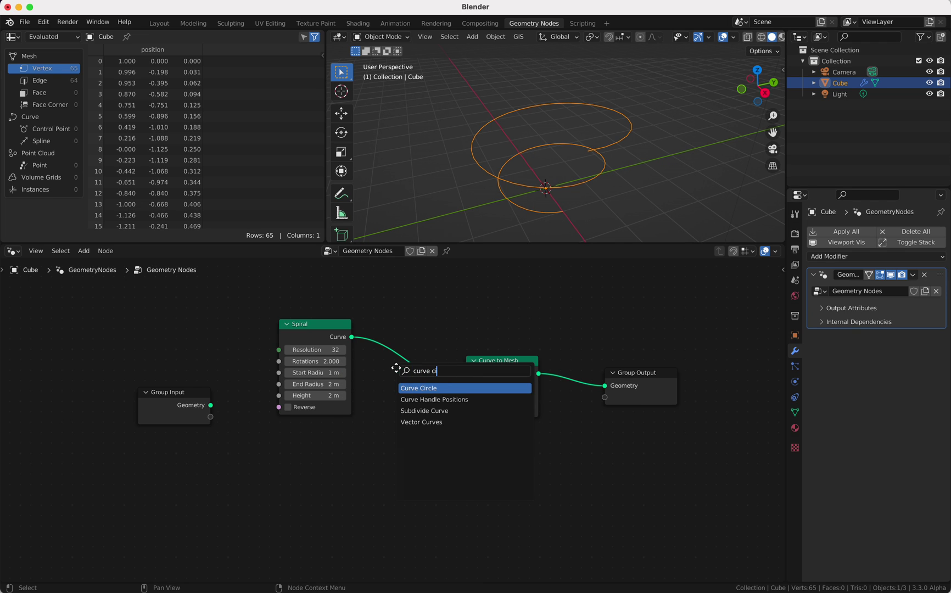
key(Return)
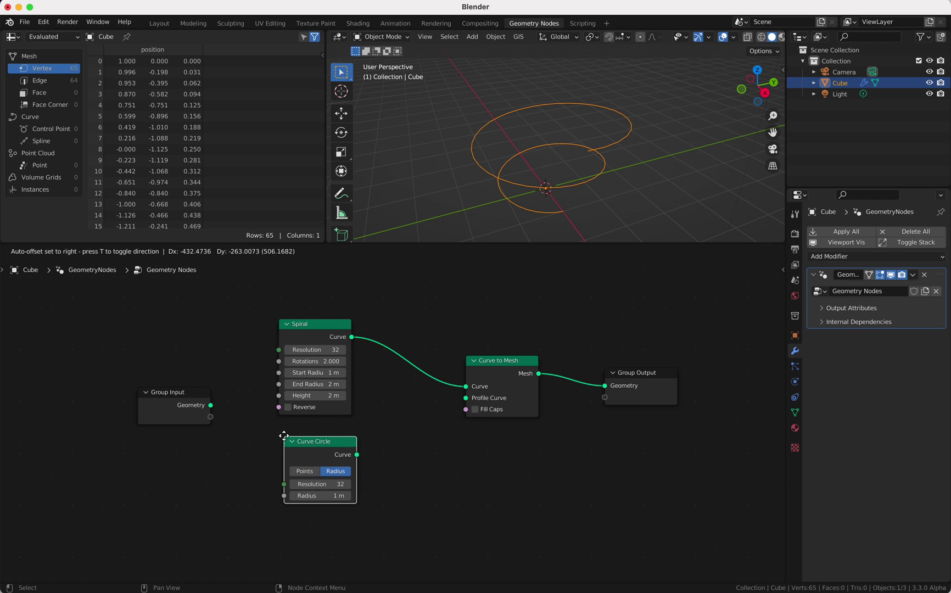
click(280, 433)
drag(356, 454, 466, 397)
Set the Curve Circle radius to 0.1 m, inspect the spiral pipe from another angle, and deselect the object.
drag(335, 496, 297, 496)
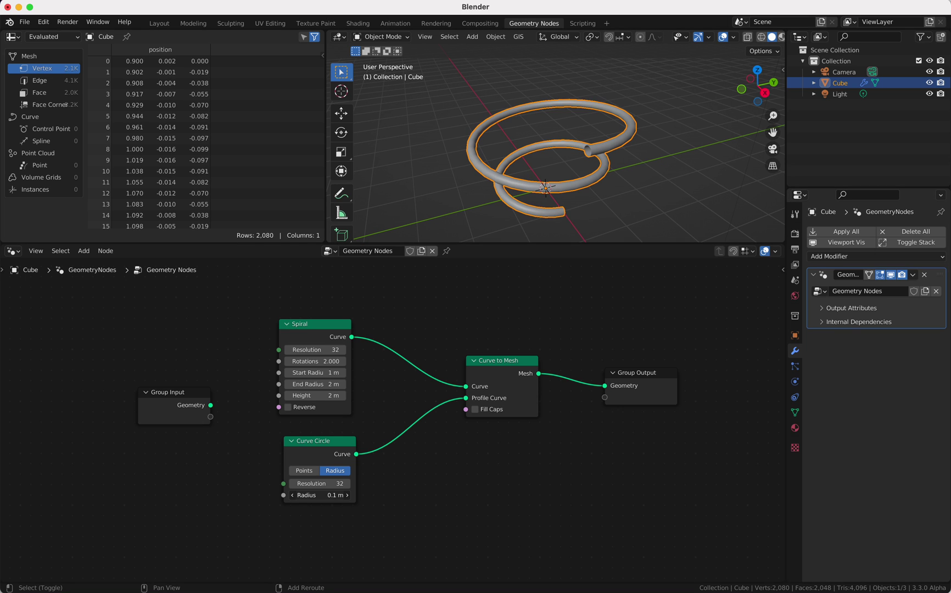
scroll(612, 202, up, 3)
scroll(611, 203, down, 4)
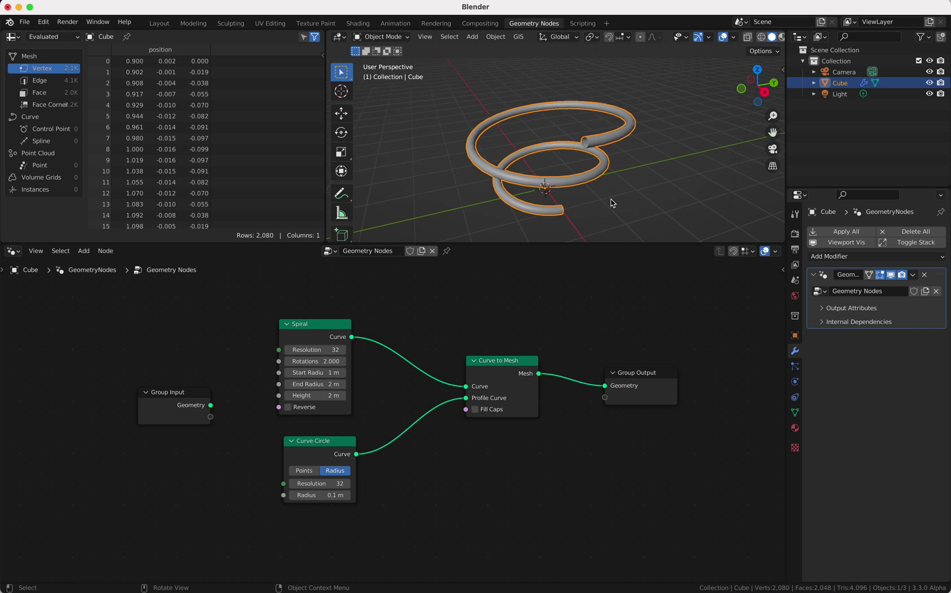
scroll(611, 203, left, 4)
scroll(611, 202, right, 4)
ctrl+scroll(611, 203, up, 3)
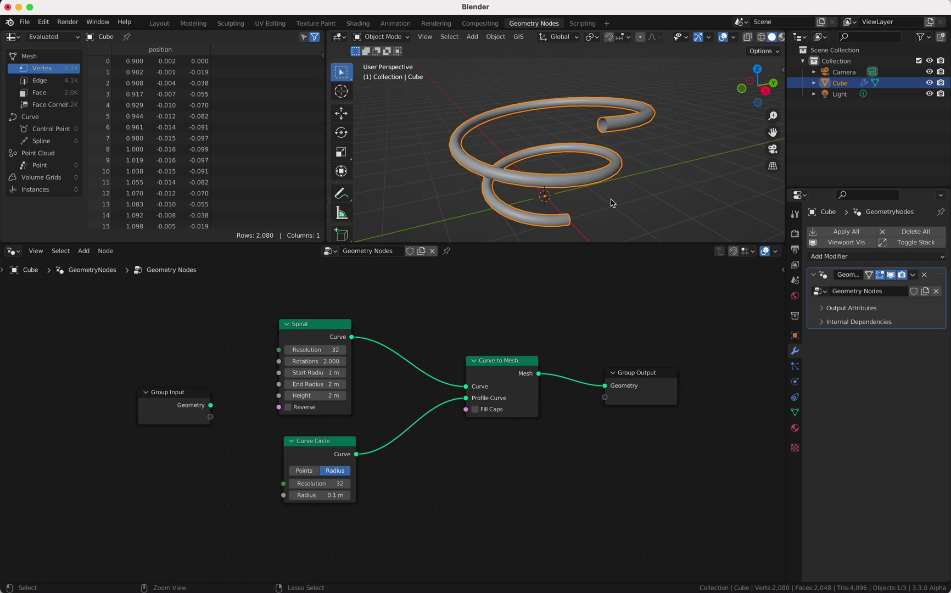
scroll(611, 203, right, 3)
click(619, 203)
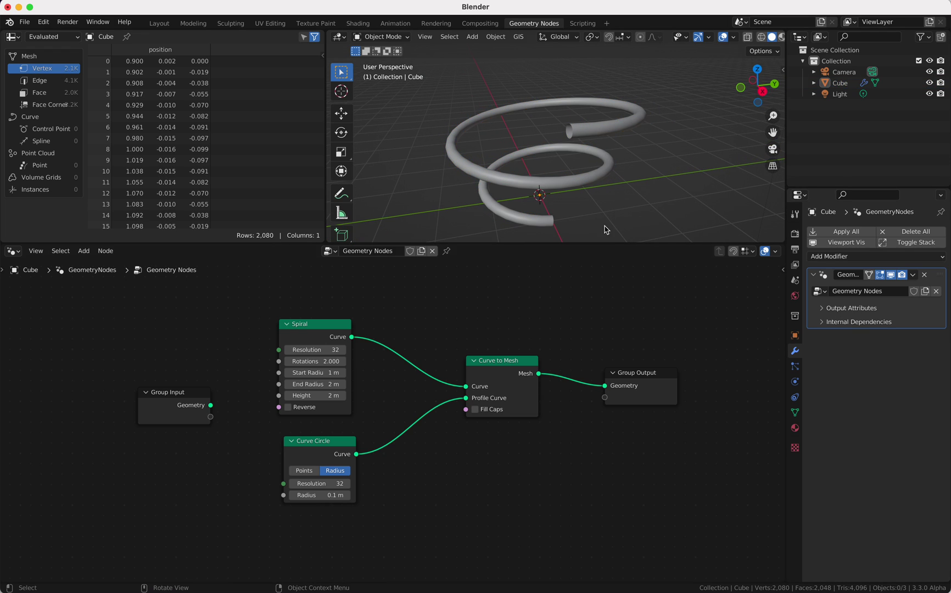
Move the Spiral, Curve Circle and Curve to Mesh nodes farther from Group Output to free up space.
drag(322, 325, 300, 329)
drag(335, 445, 297, 443)
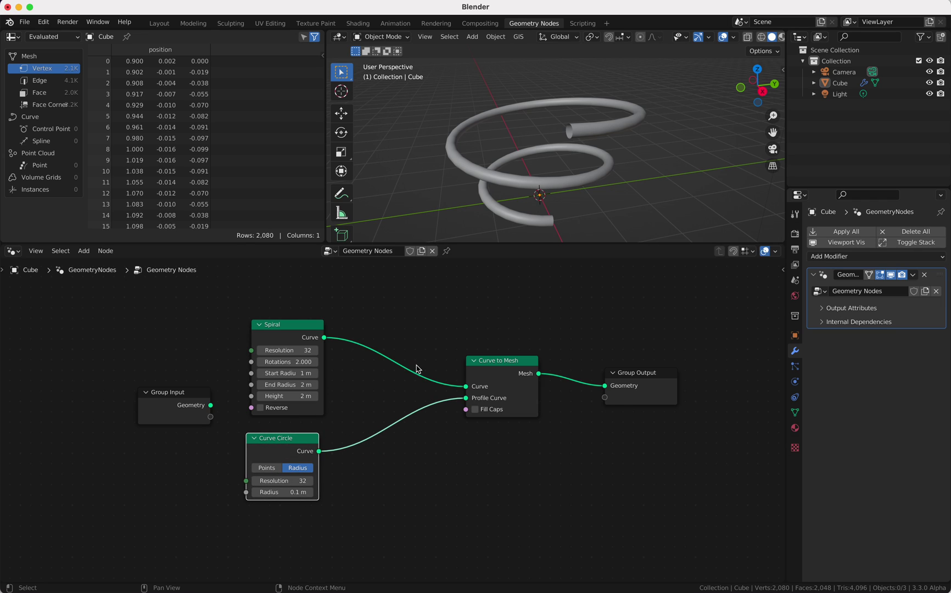
drag(499, 363, 430, 373)
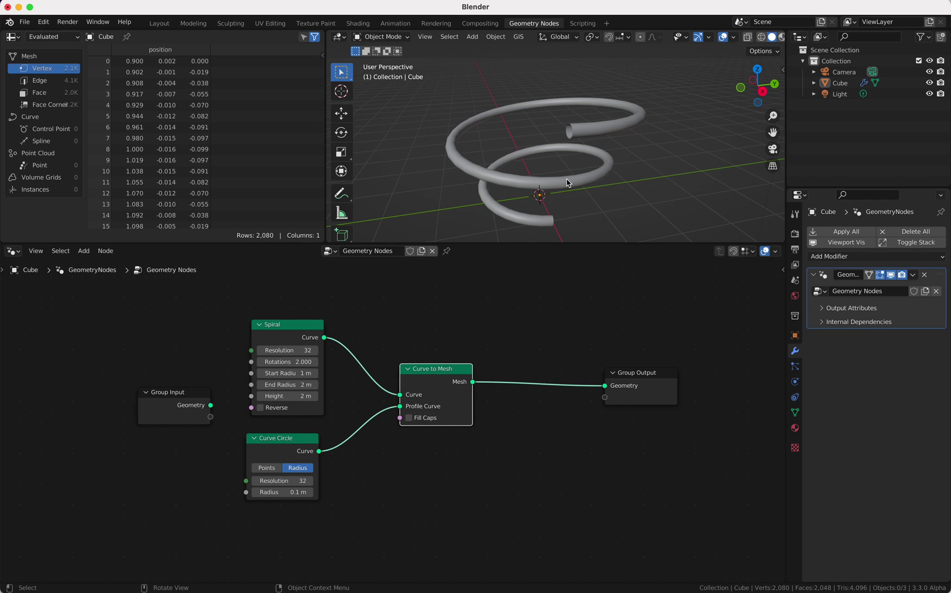
Circle three places along the pipe with annotation strokes in the viewport, and erase the strokes.
mouse_move(568, 167)
mouse_down()
mouse_move(570, 181)
mouse_move(557, 191)
mouse_move(568, 170)
mouse_up()
mouse_move(477, 151)
mouse_down()
mouse_move(457, 171)
mouse_move(482, 163)
mouse_move(474, 154)
mouse_up()
mouse_move(499, 100)
mouse_down()
mouse_move(502, 118)
mouse_move(485, 110)
mouse_move(500, 102)
mouse_up()
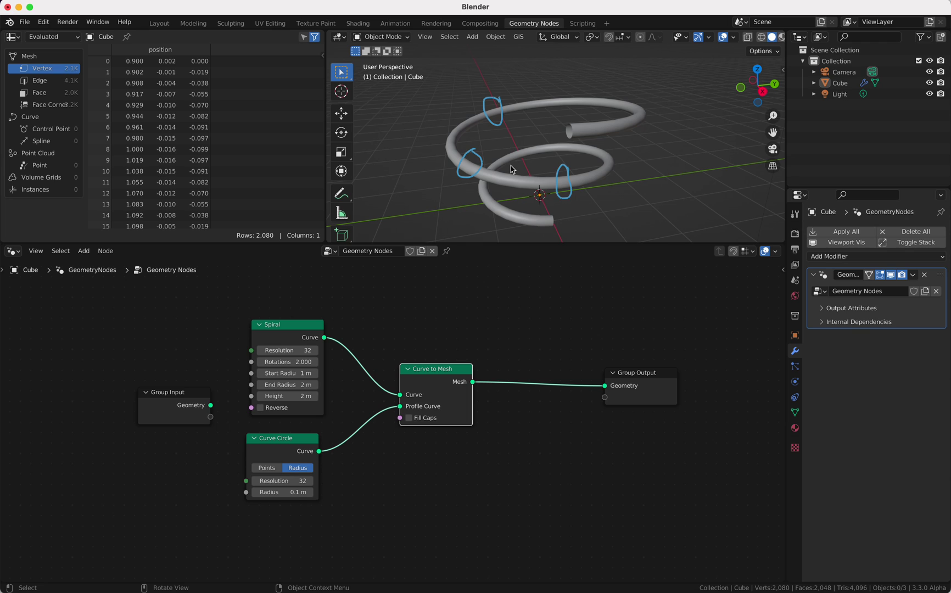
right_drag(500, 139, 539, 170)
Insert an Instance on Points node between Curve to Mesh and Group Output, using the pipe mesh as its points.
key(shift+a)
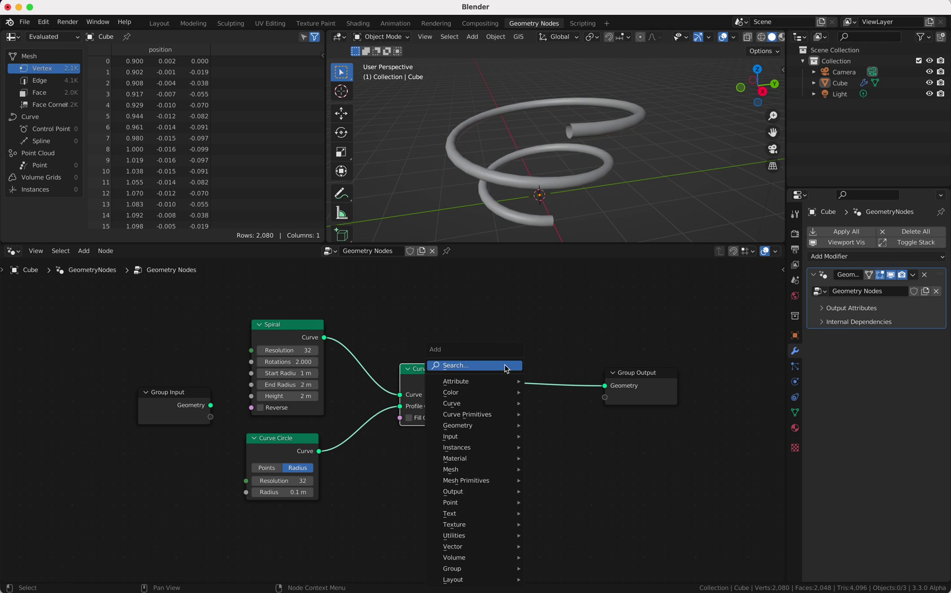
click(504, 366)
text(insta)
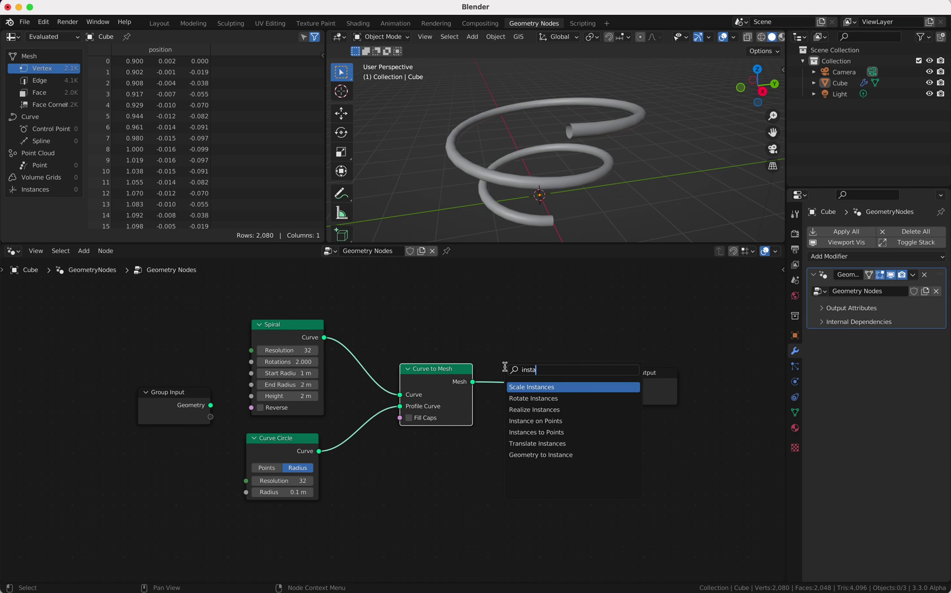
key(Down)
key(Down)
key(Down)
key(Return)
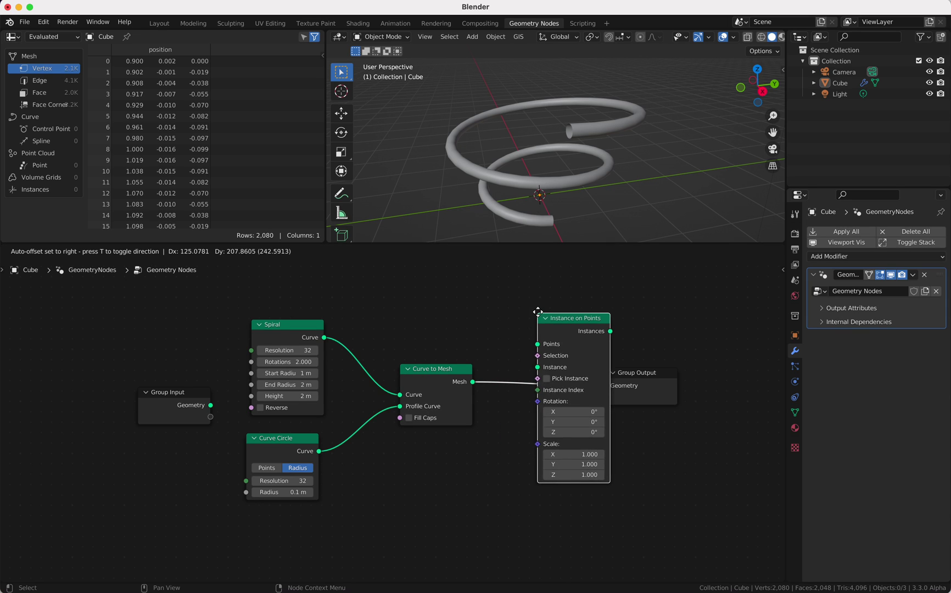
click(523, 313)
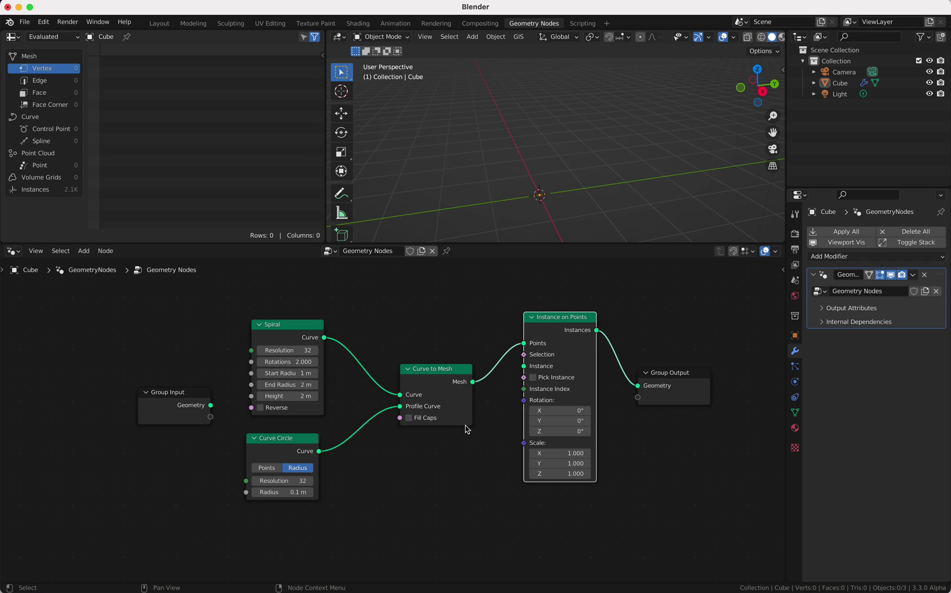
Add a Mesh Circle node and connect its mesh to the Instance input of Instance on Points.
key(shift+a)
click(430, 367)
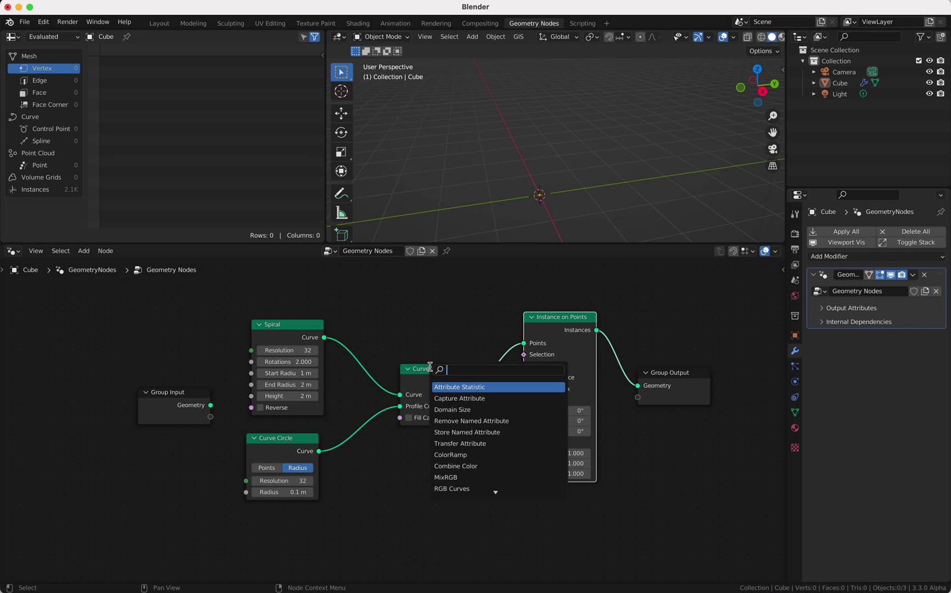
text(mesh circle)
key(Return)
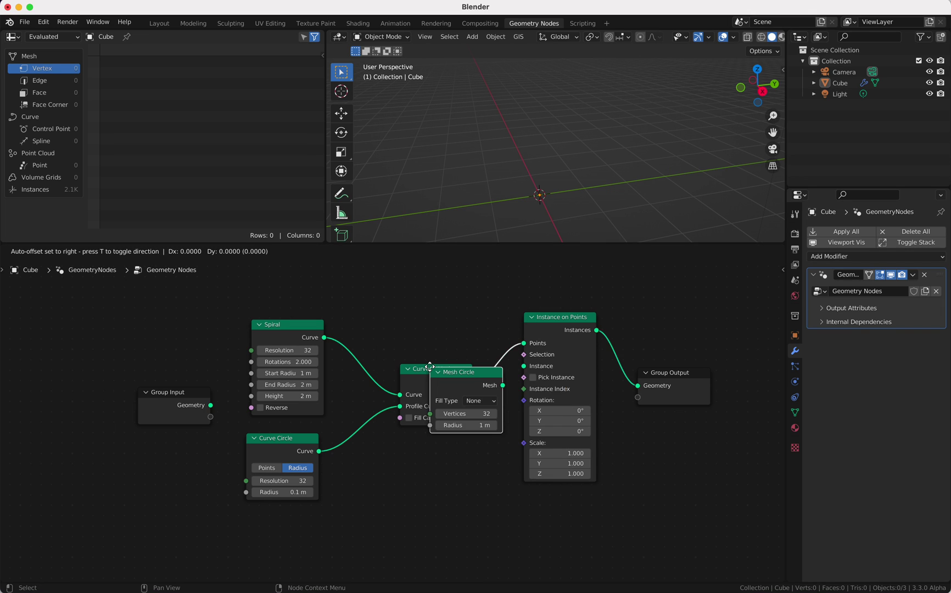
click(393, 458)
drag(465, 477, 524, 366)
ctrl+scroll(611, 159, down, 3)
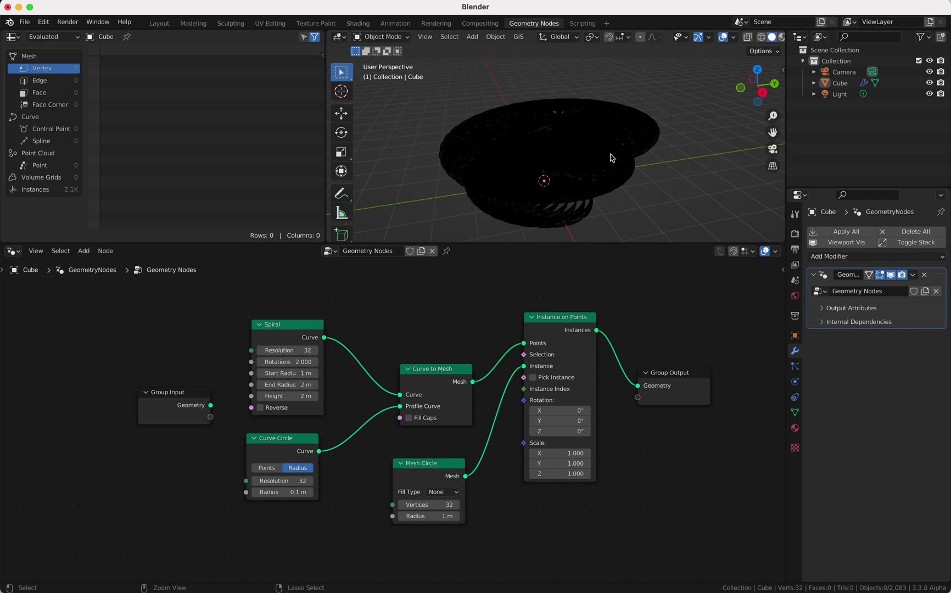
ctrl+scroll(611, 158, up, 2)
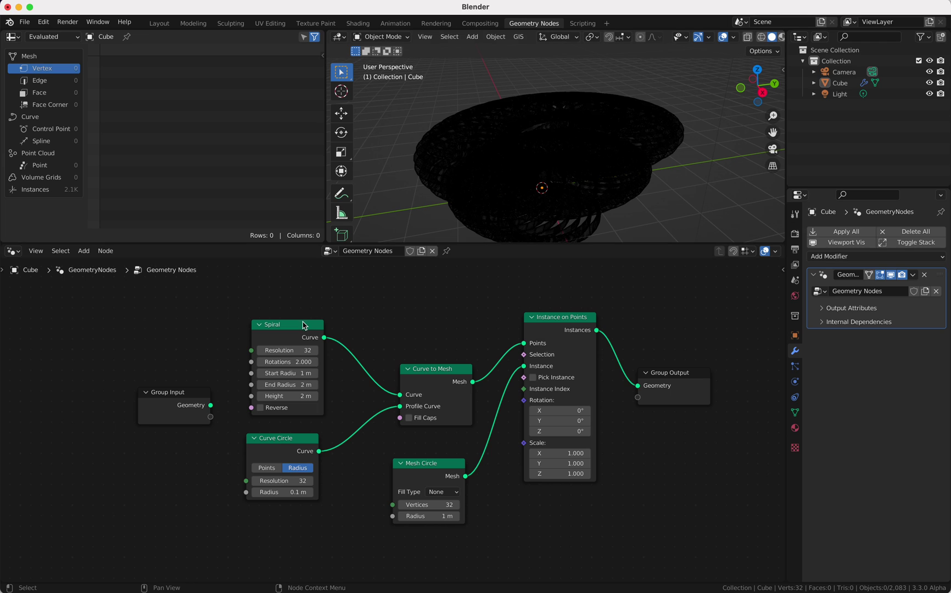
Move the Group Input, Spiral and Curve Circle nodes farther away from Curve to Mesh to make room.
drag(305, 326, 292, 325)
drag(194, 392, 139, 381)
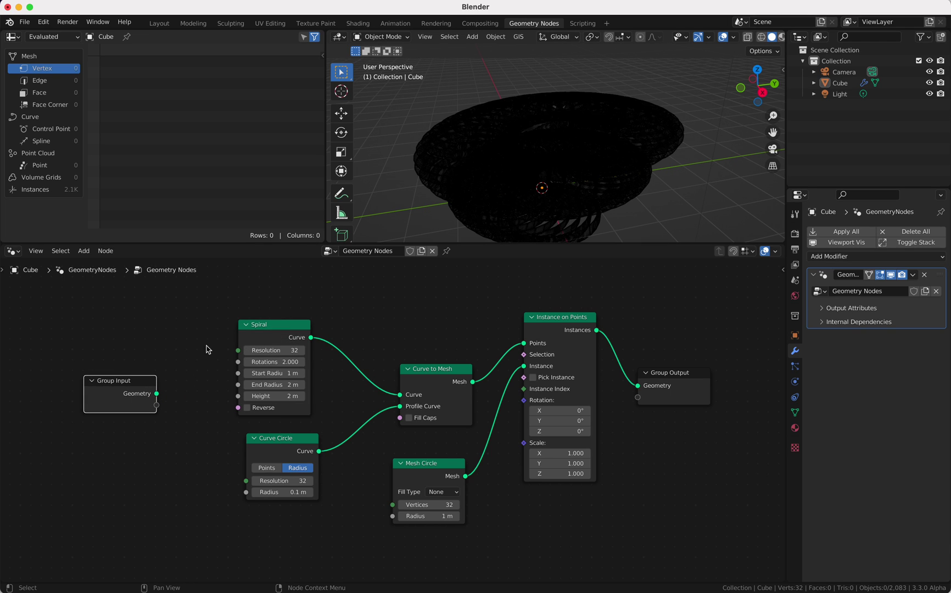
drag(260, 332, 230, 331)
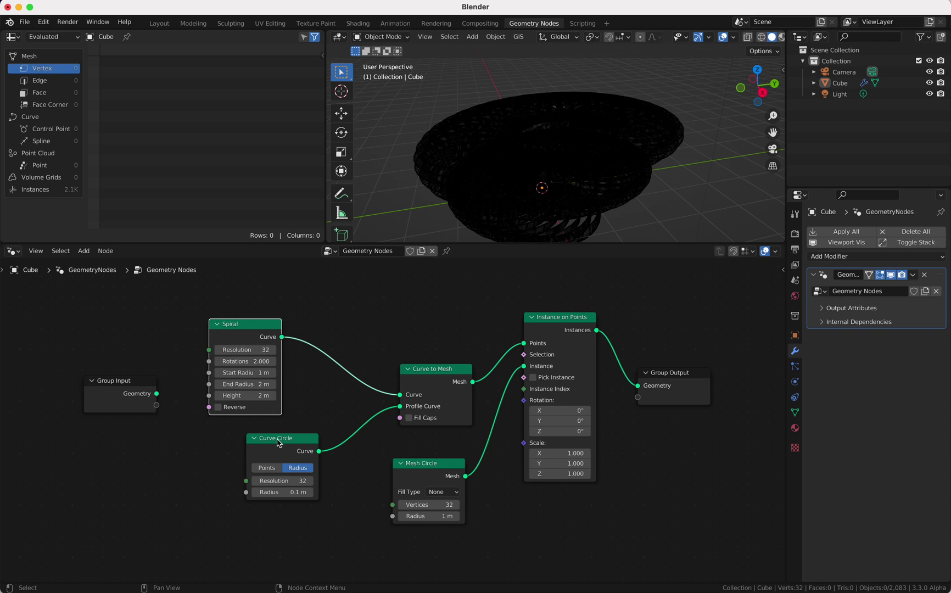
drag(277, 440, 248, 442)
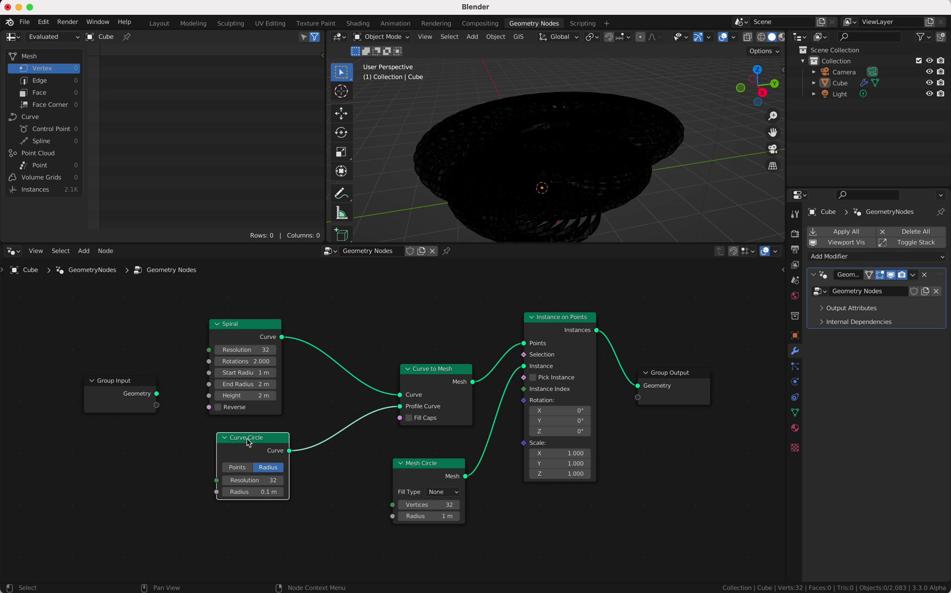
Set the Mesh Circle node's fill type to N-Gon.
click(444, 493)
click(439, 515)
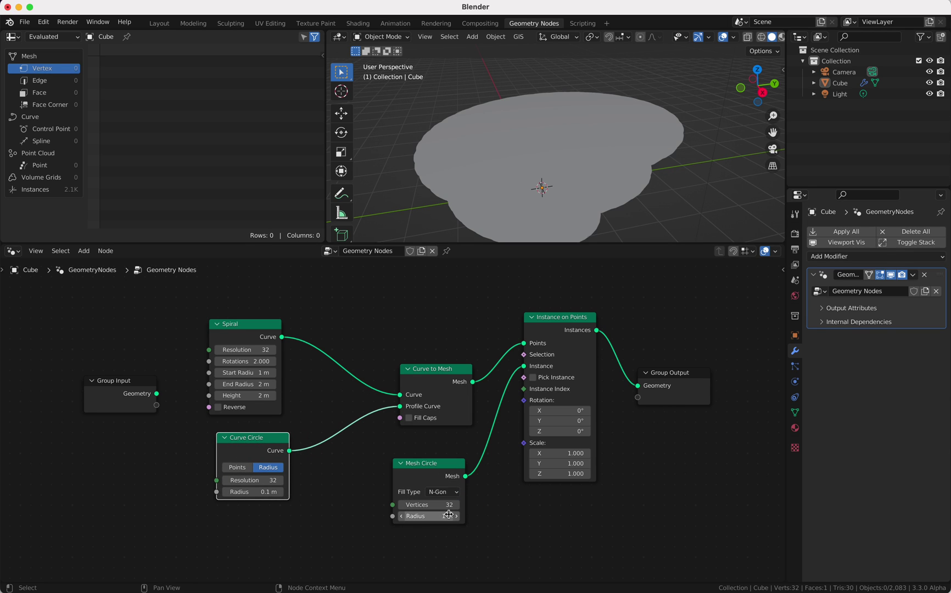
middle_drag(590, 159, 590, 160)
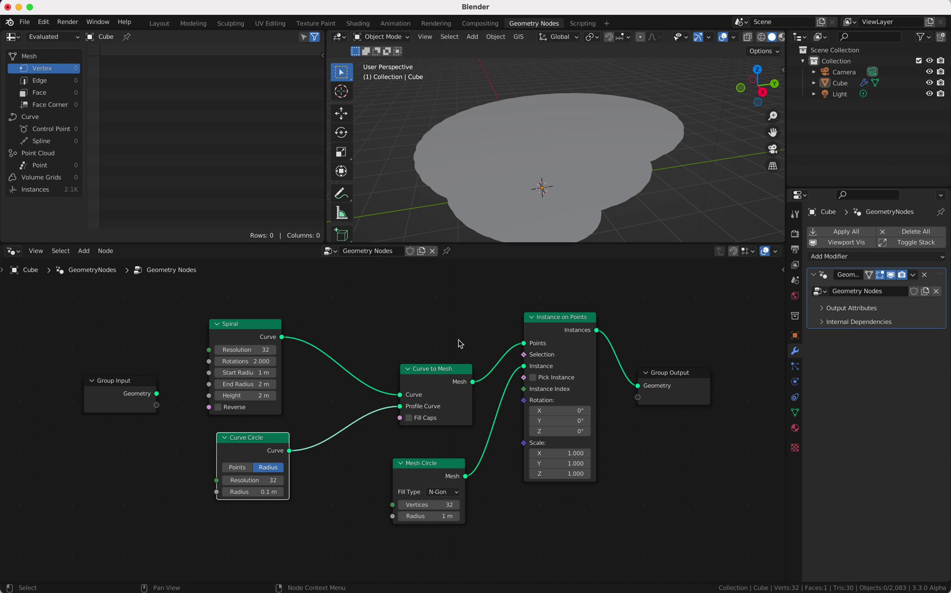
Move Curve to Mesh back toward the Spiral node and insert a Resample Curve node between it and Instance on Points.
click(451, 381)
drag(452, 381, 373, 378)
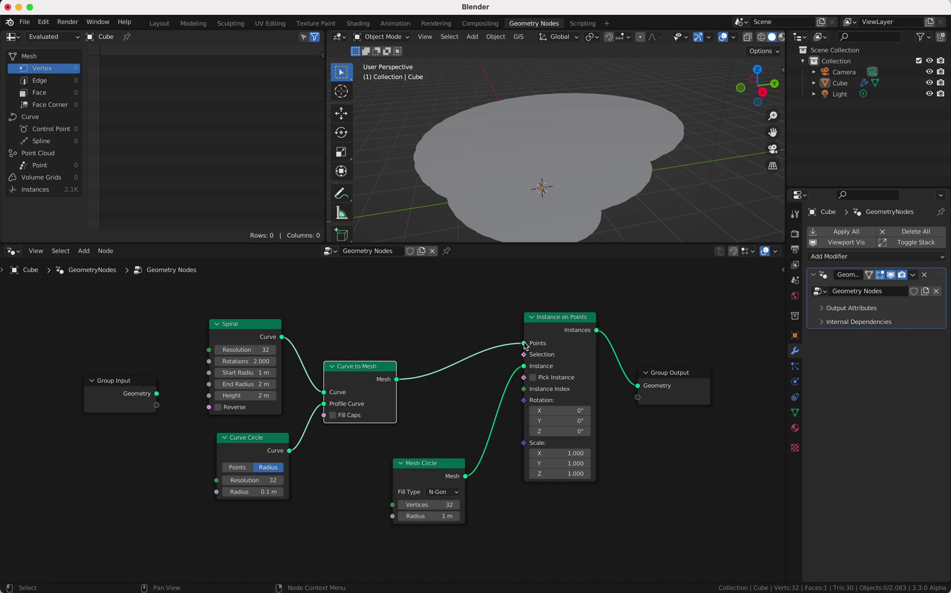
key(shift+a)
text(resa)
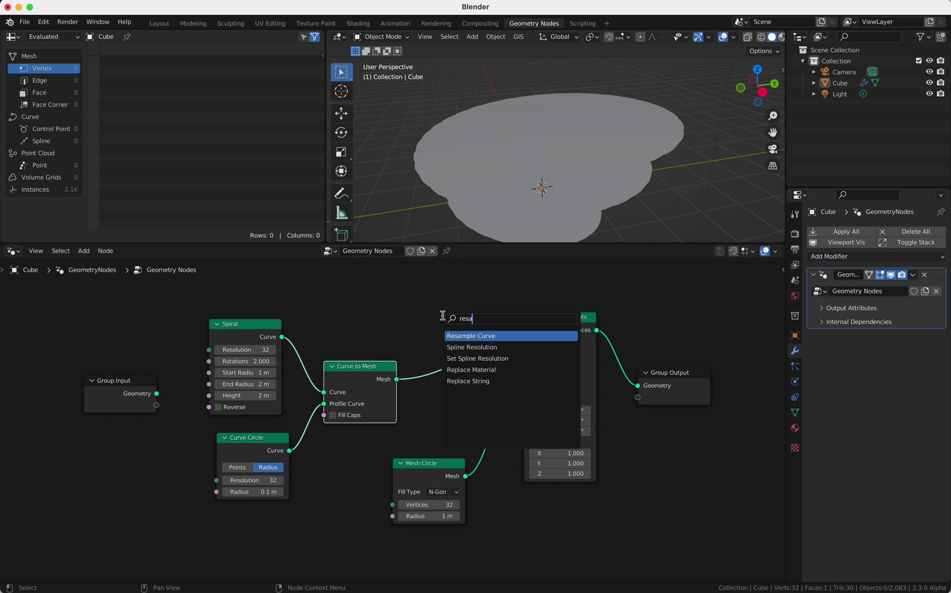
key(Return)
click(438, 329)
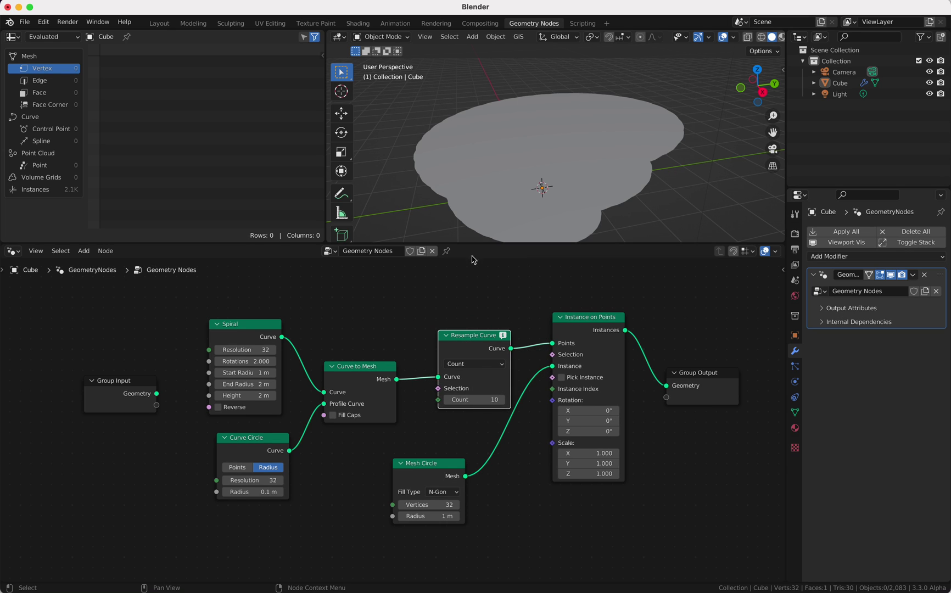
Place Resample Curve between Spiral and Curve to Mesh, and feed its curve directly into the Points input of Instance on Points.
click(372, 369)
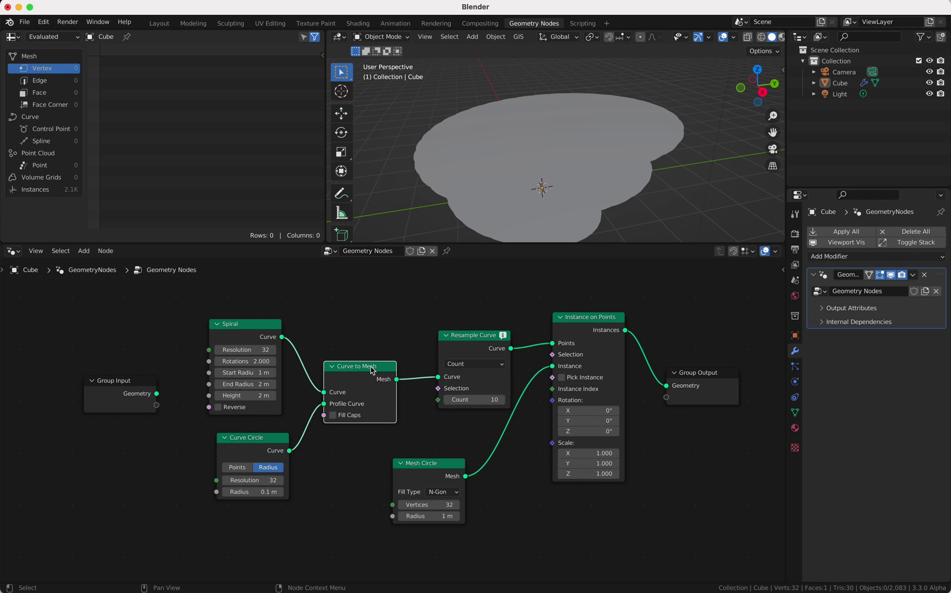
drag(479, 332, 667, 344)
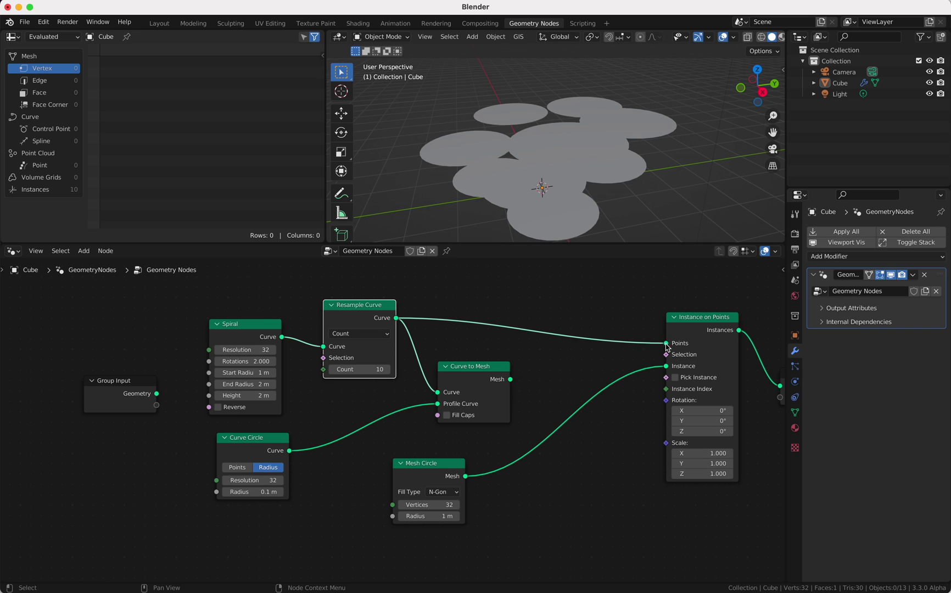
scroll(667, 347, right, 3)
scroll(614, 126, up, 4)
scroll(614, 132, down, 6)
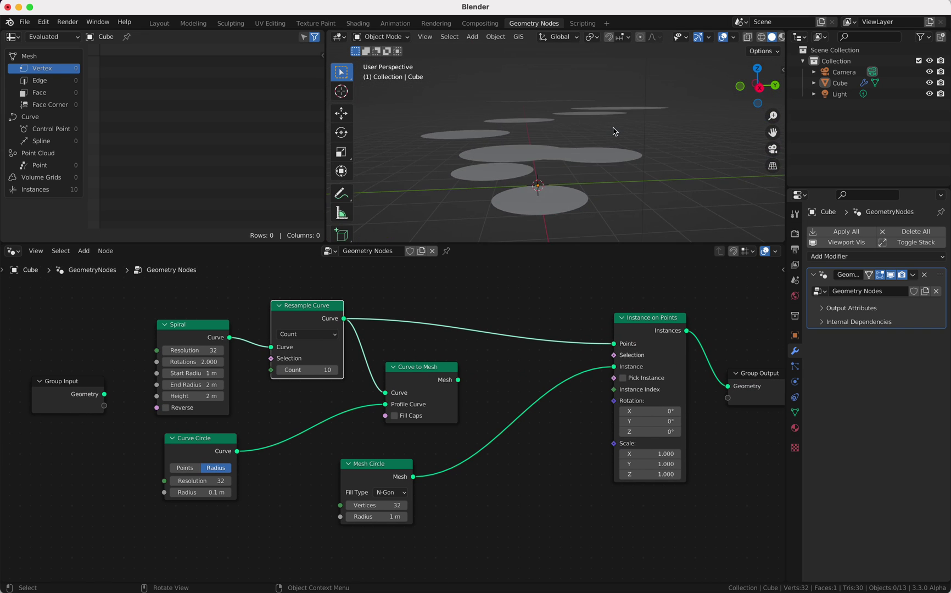
scroll(615, 132, up, 1)
scroll(553, 157, up, 5)
scroll(553, 157, down, 4)
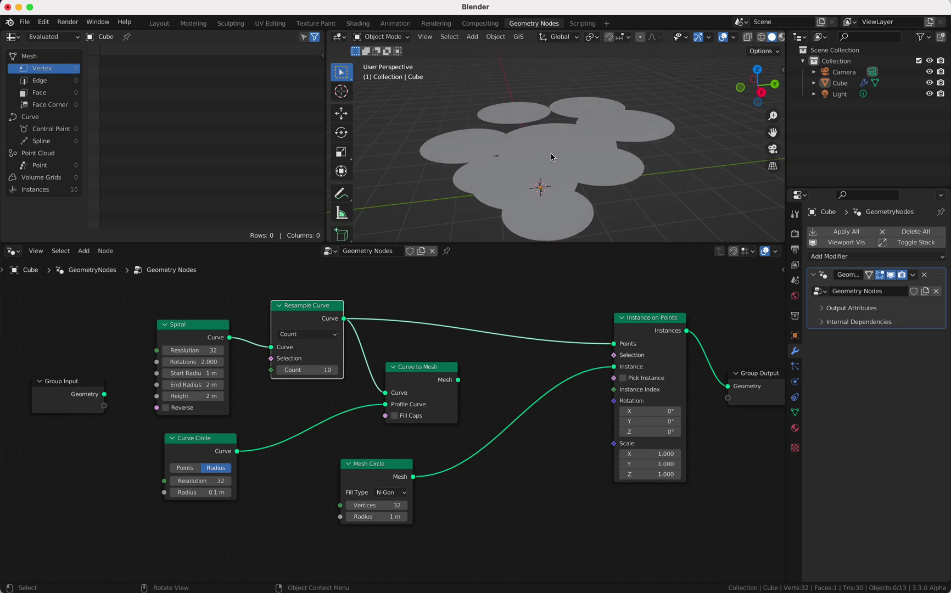
scroll(553, 157, up, 3)
scroll(552, 157, down, 5)
Arrange Curve to Mesh above Instance on Points and merge their outputs through a Join Geometry node ahead of Group Output.
drag(647, 319, 554, 328)
scroll(440, 379, up, 5)
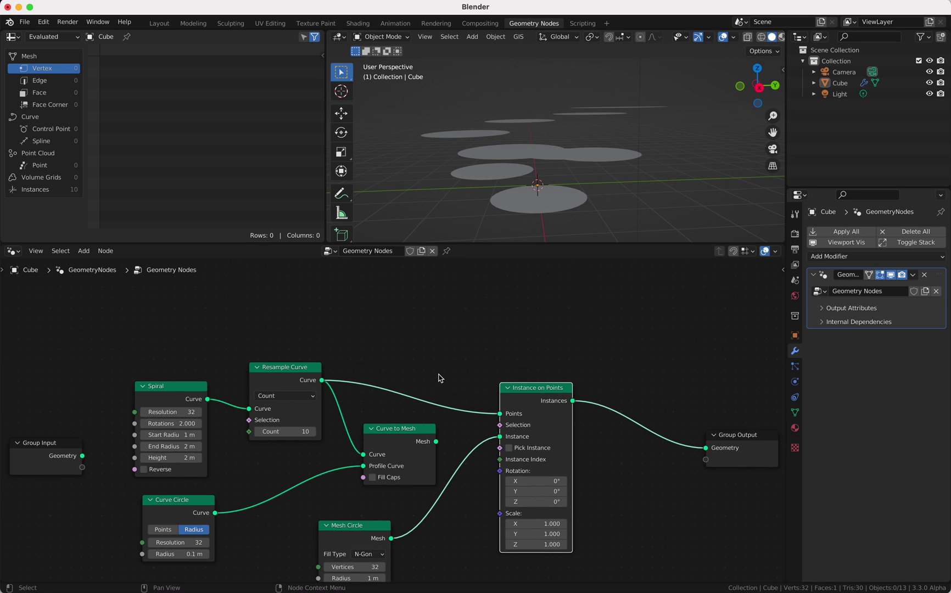
drag(414, 429, 547, 303)
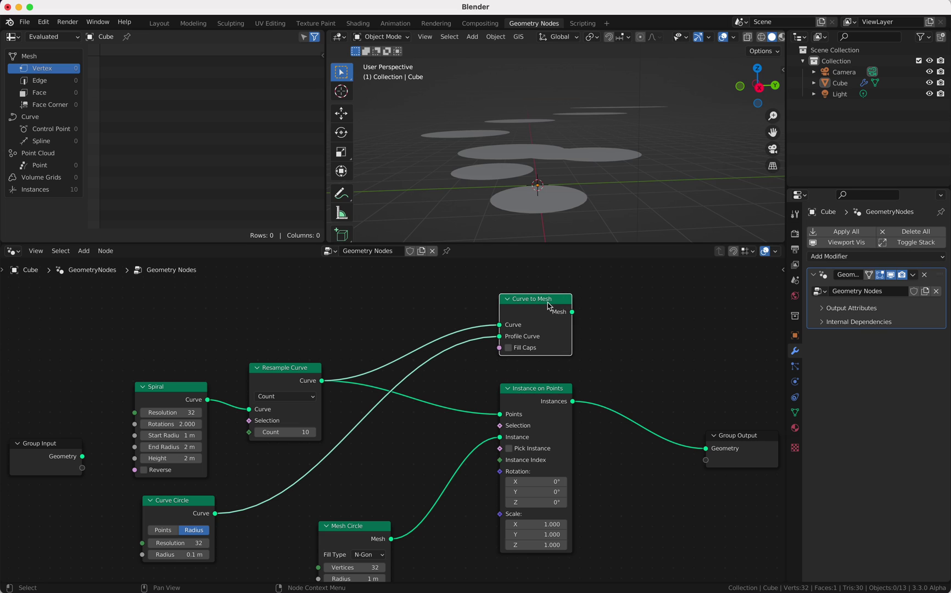
shift+click(551, 396)
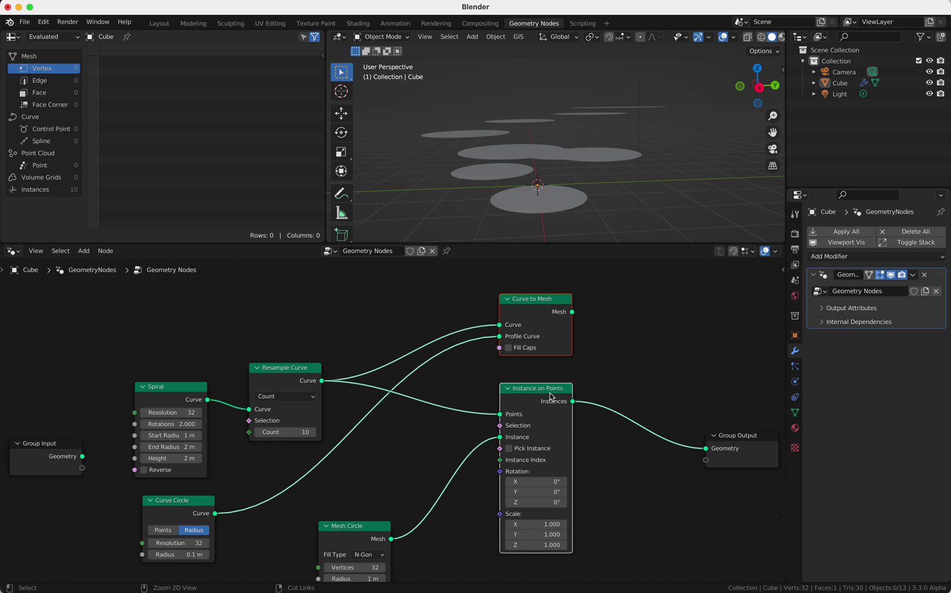
key(ctrl+0)
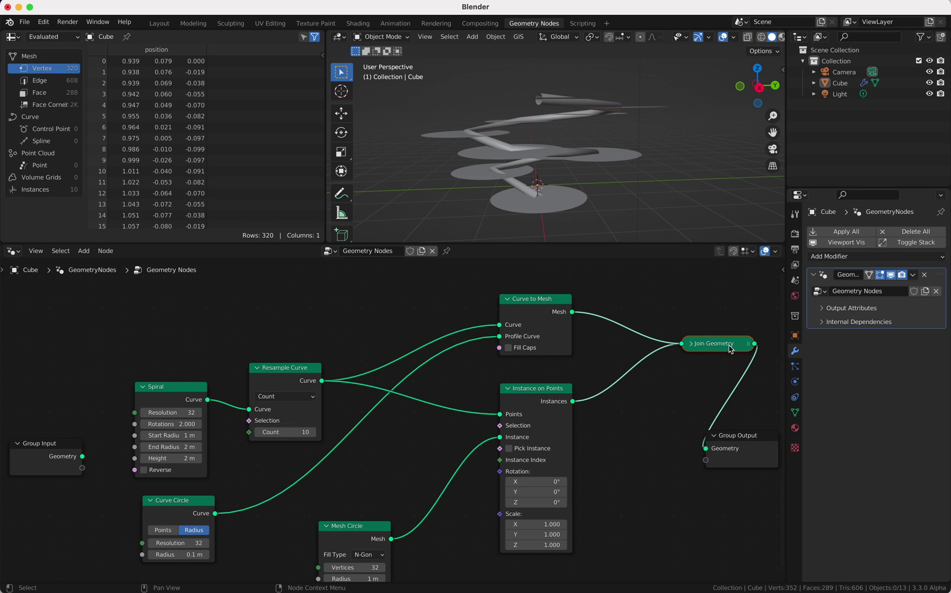
drag(722, 347, 657, 372)
scroll(622, 198, up, 5)
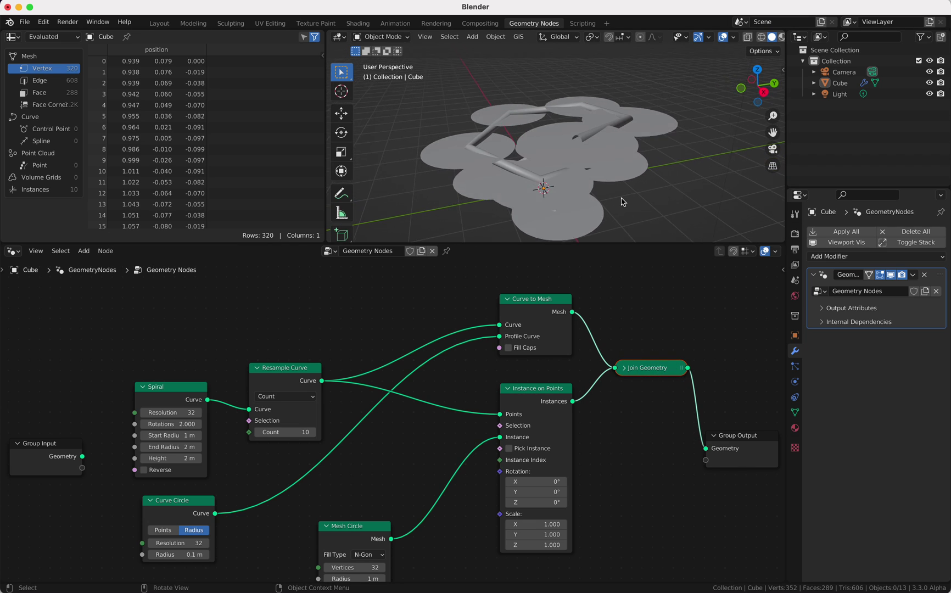
scroll(622, 202, up, 3)
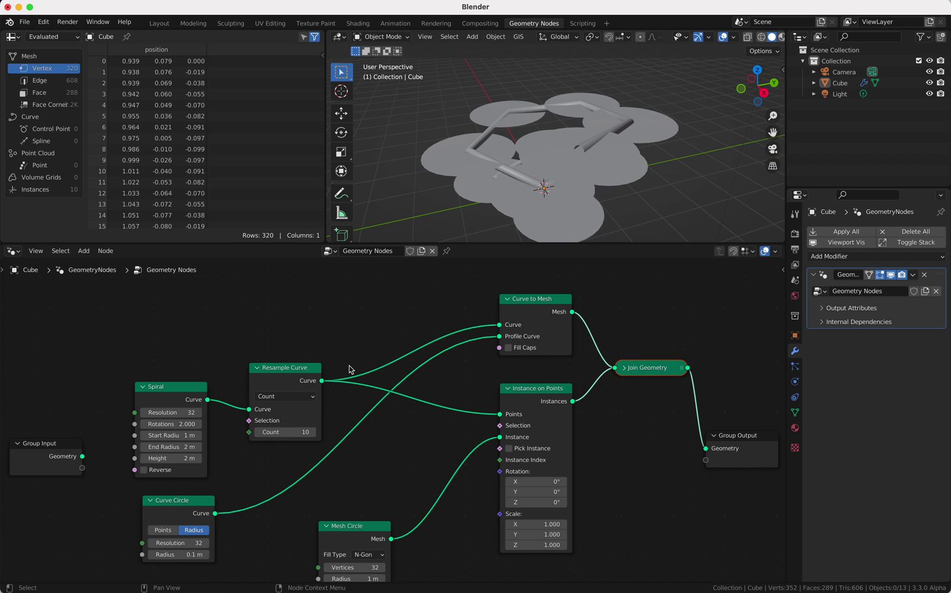
Connect the Spiral curve straight to the Curve input of Curve to Mesh, bypassing Resample Curve, and move the Spiral node higher.
click(502, 329)
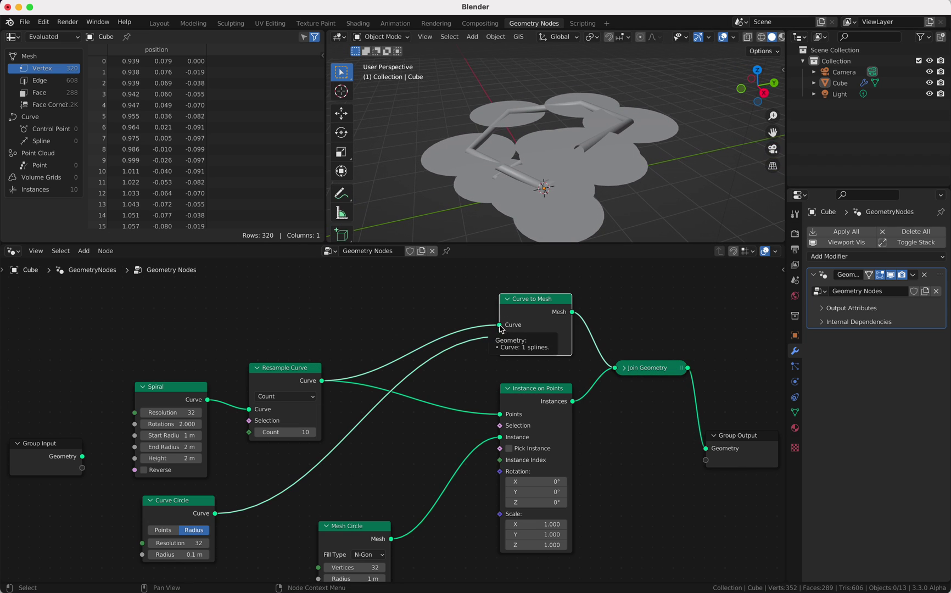
click(308, 376)
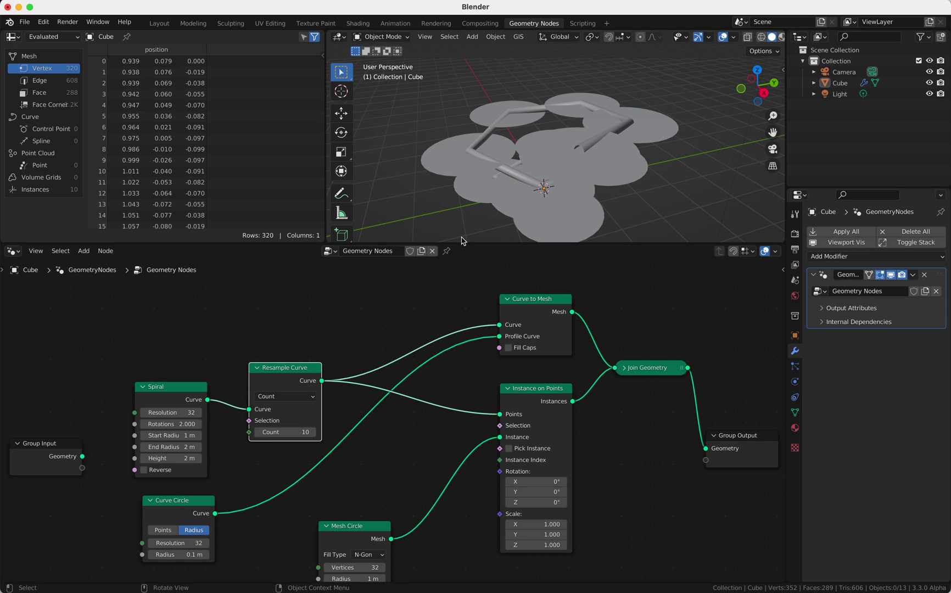
drag(208, 400, 505, 325)
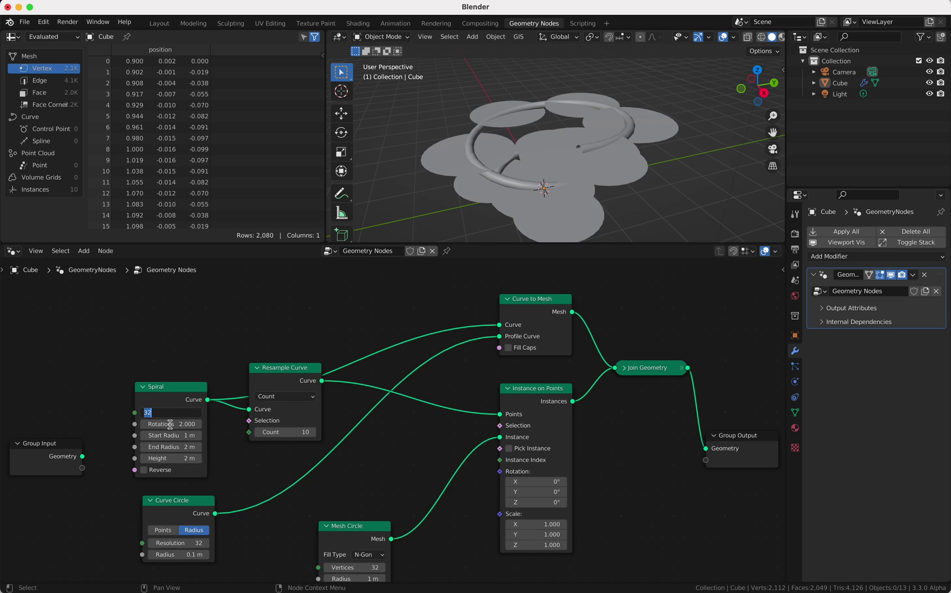
click(197, 389)
drag(198, 391, 195, 331)
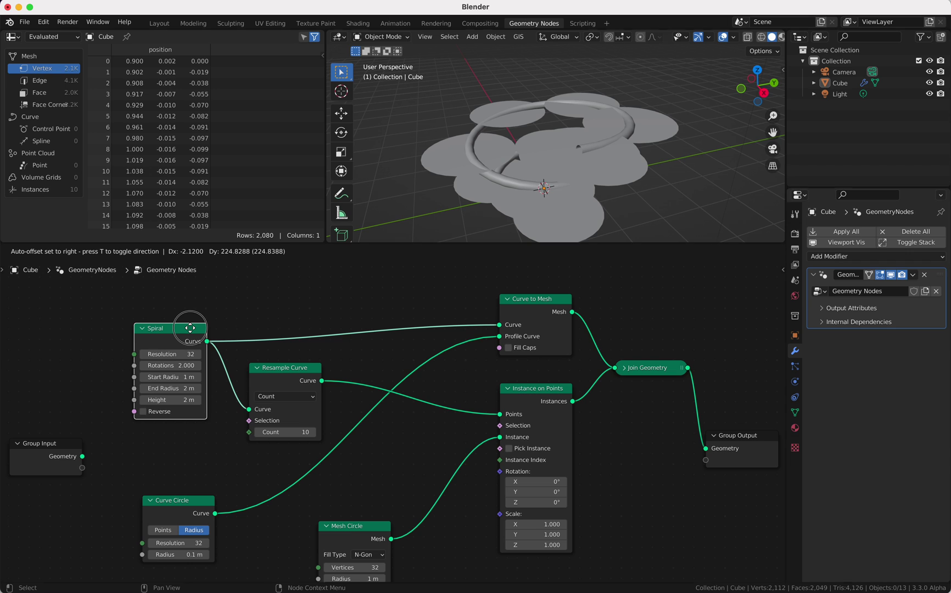
mouse_move(527, 181)
middle_down()
mouse_move(546, 181)
mouse_move(538, 181)
middle_up()
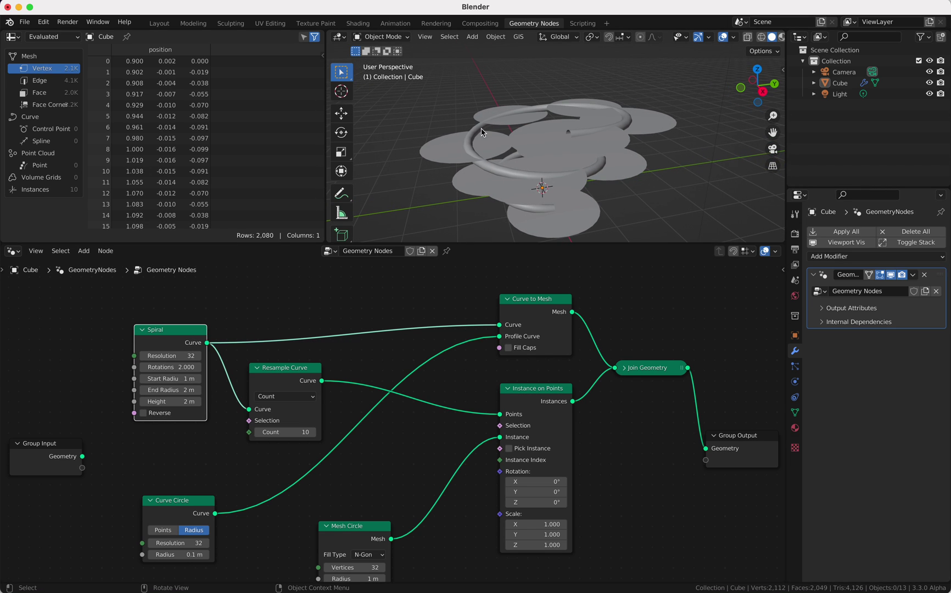
middle_drag(522, 133, 492, 130)
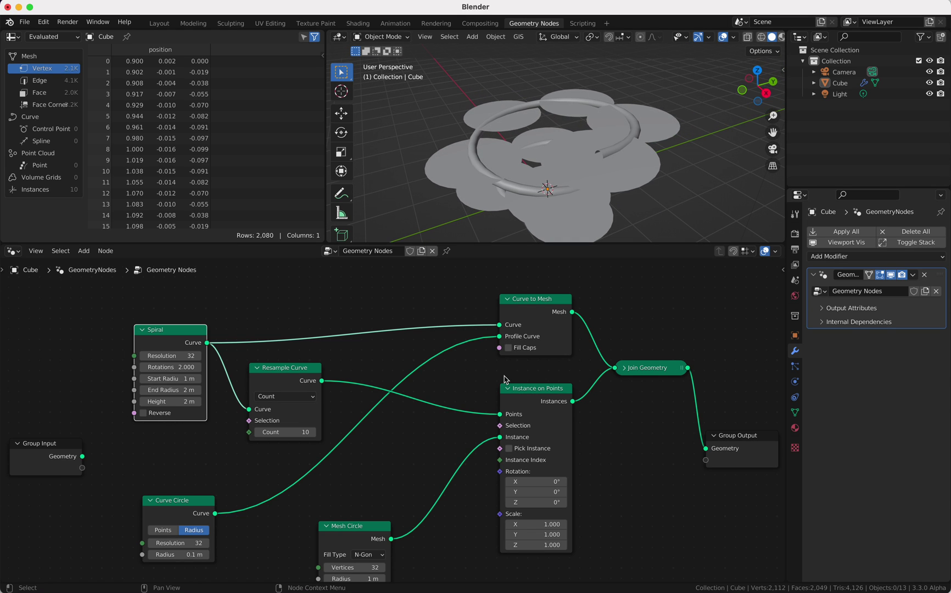
Tidy the node layout, placing Mesh Circle beside Instance on Points and Curve Circle beside Curve to Mesh.
drag(377, 527, 415, 450)
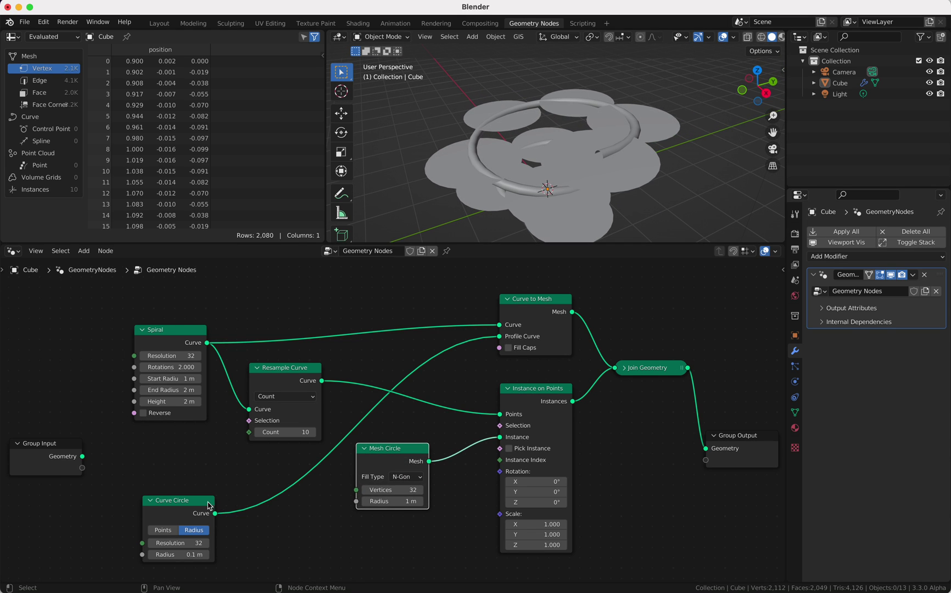
drag(271, 370, 267, 371)
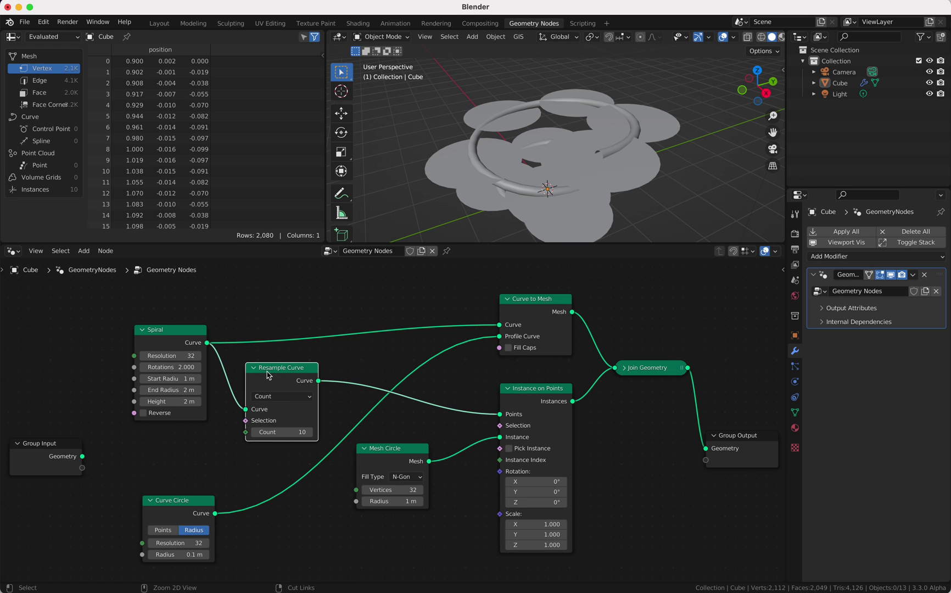
ctrl+scroll(268, 370, down, 4)
drag(486, 331, 485, 302)
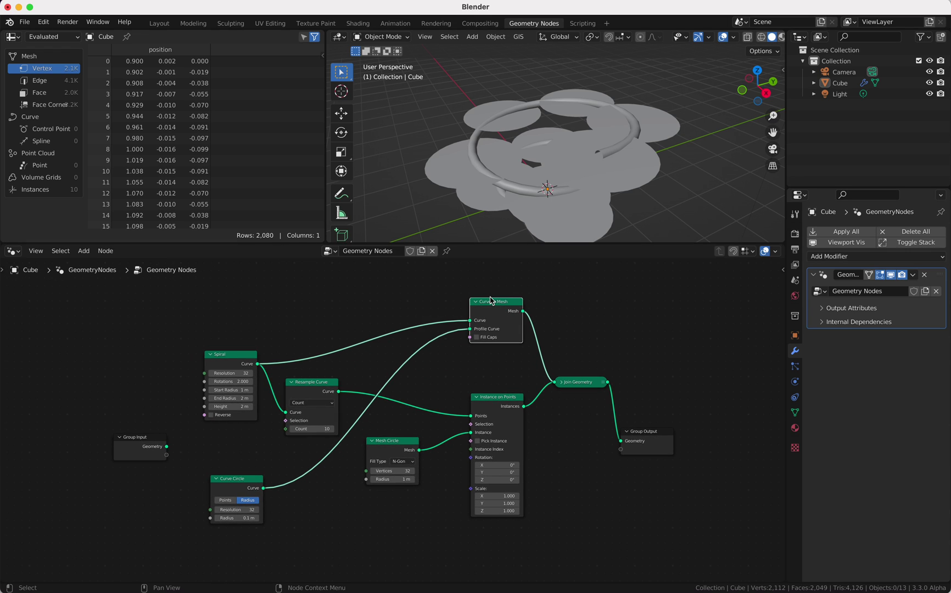
drag(239, 484, 433, 347)
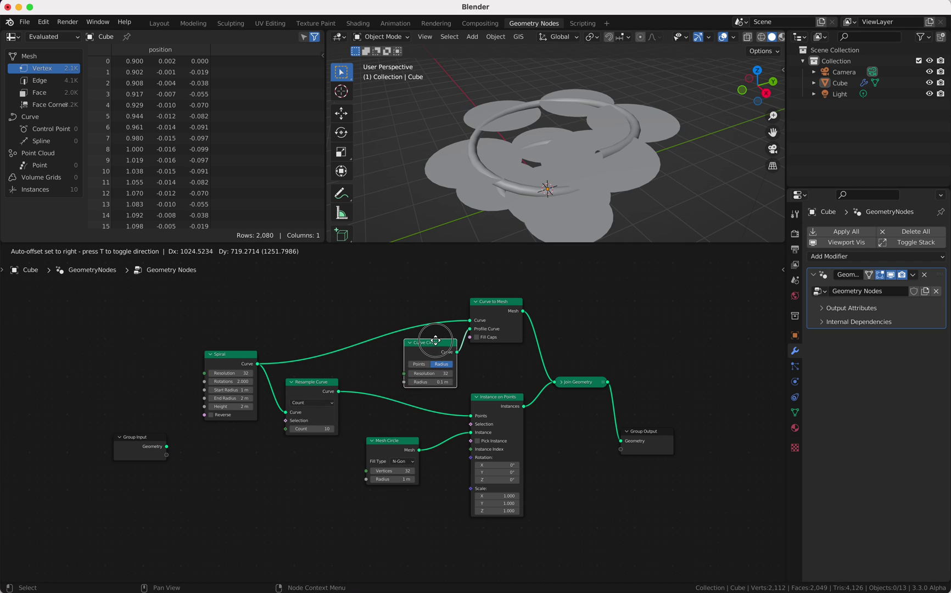
Add an Align Euler to Vector node feeding the Rotation of Instance on Points, place it below Mesh Circle, and set its axis to Z.
drag(471, 458, 416, 508)
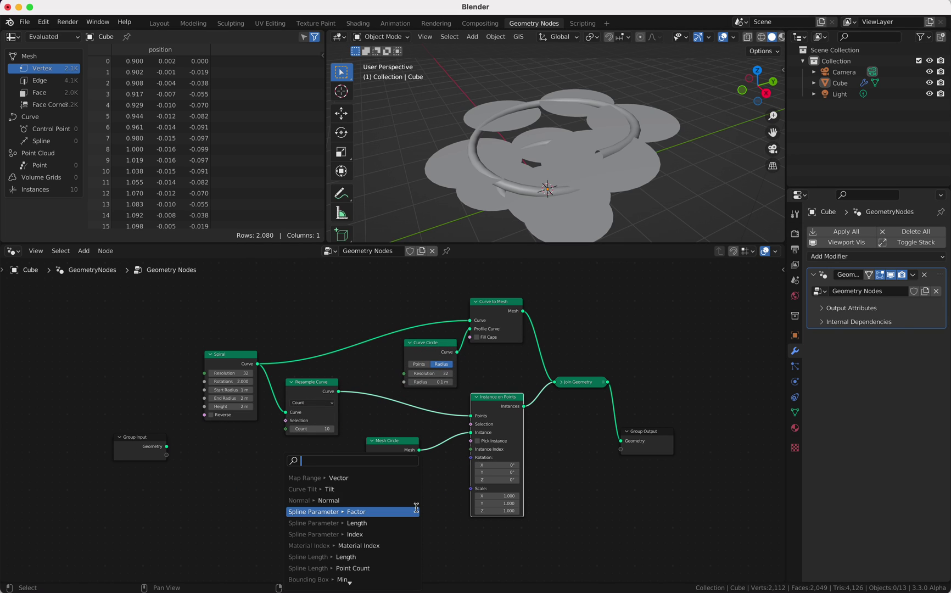
text(ali)
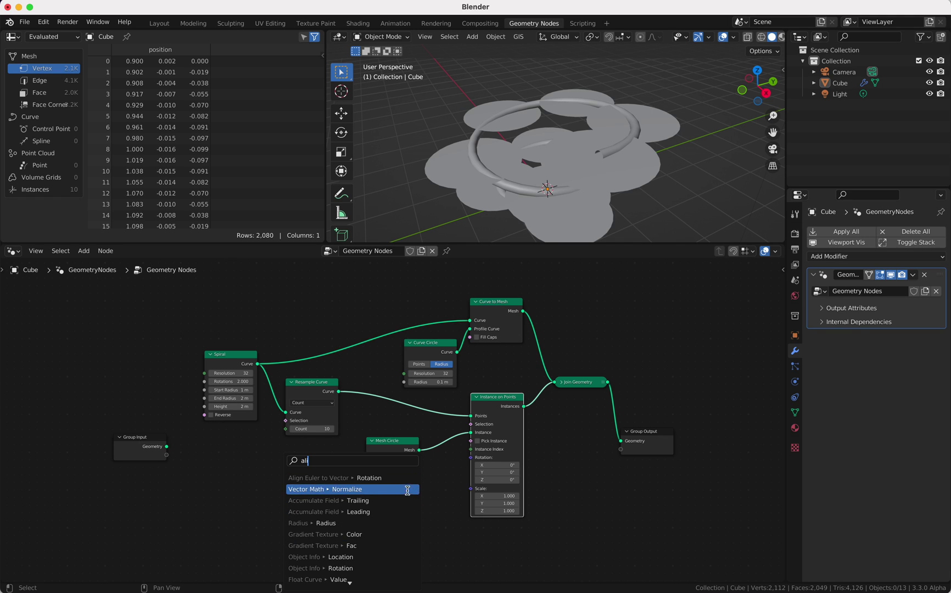
click(384, 478)
click(414, 487)
drag(398, 441, 406, 421)
drag(405, 512, 407, 484)
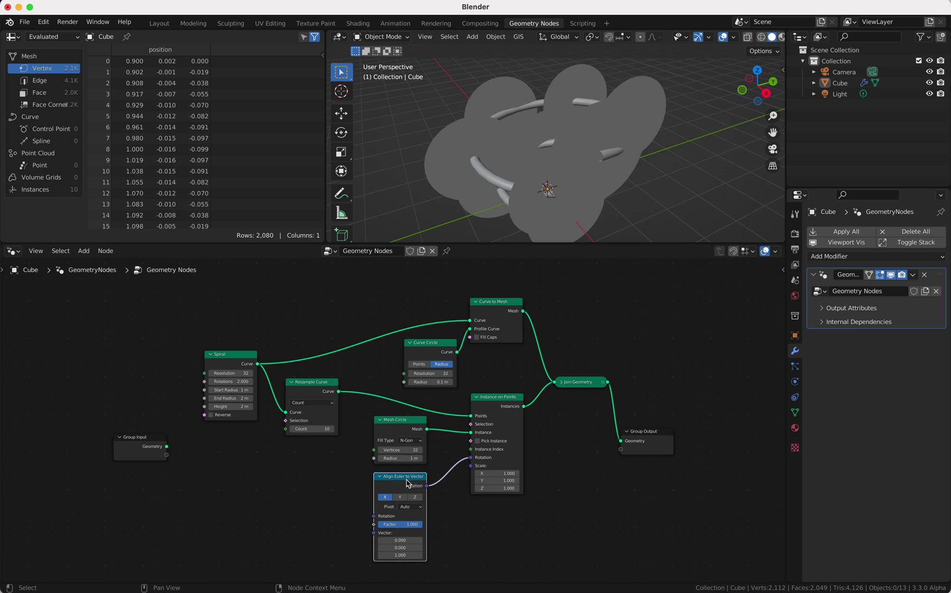
click(415, 498)
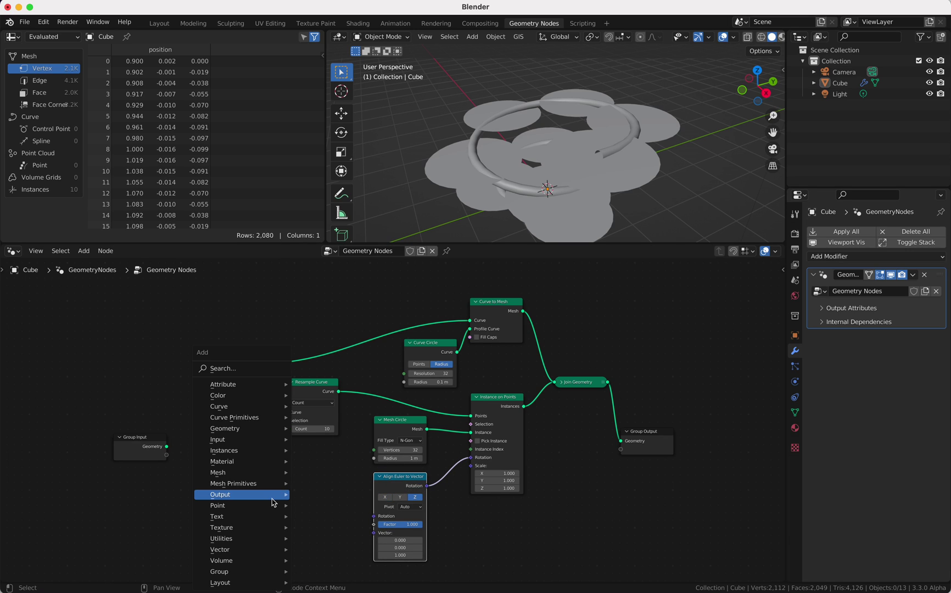
Add a Curve Tangent node and place it beside Align Euler to Vector, below Resample Curve.
click(244, 367)
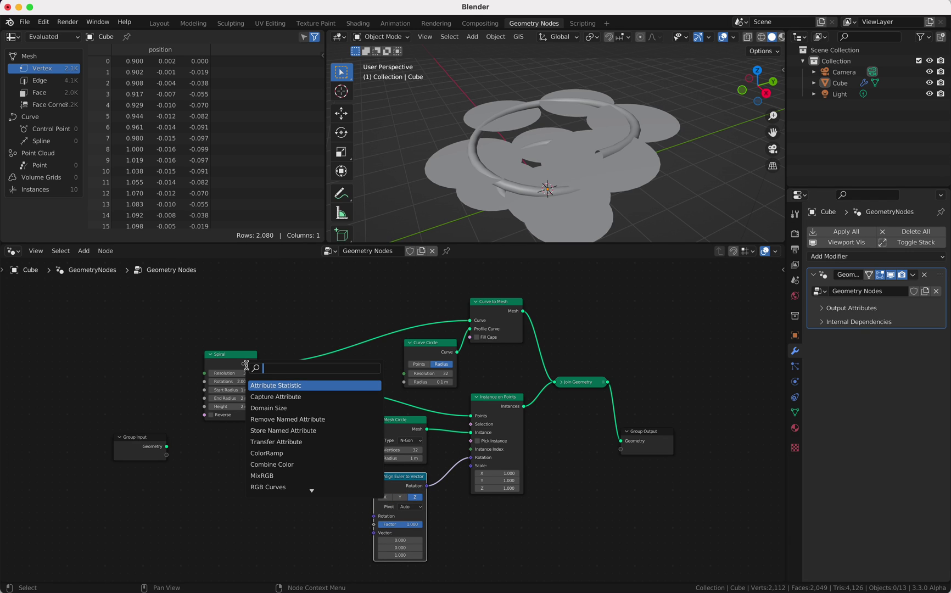
text(curve tan)
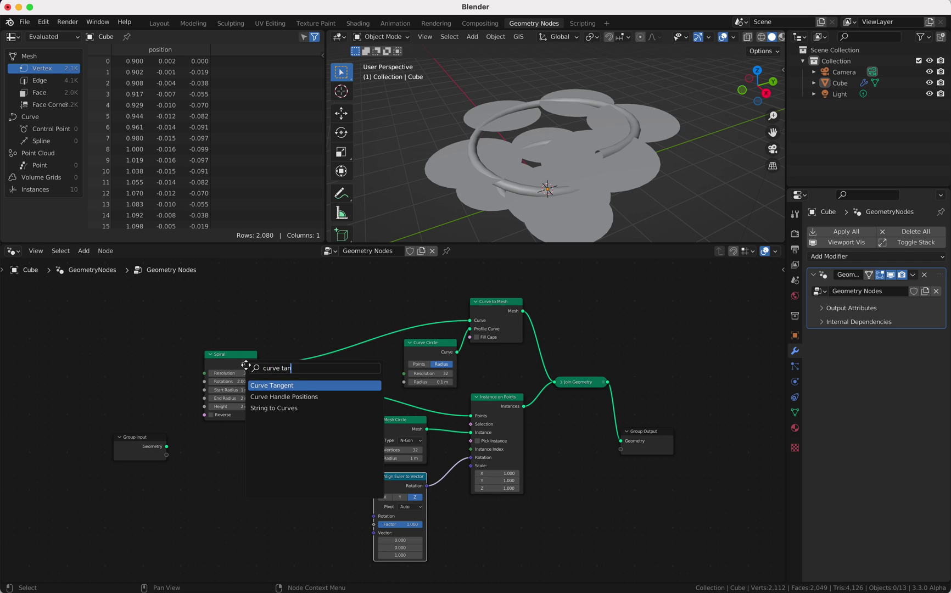
key(Return)
click(277, 483)
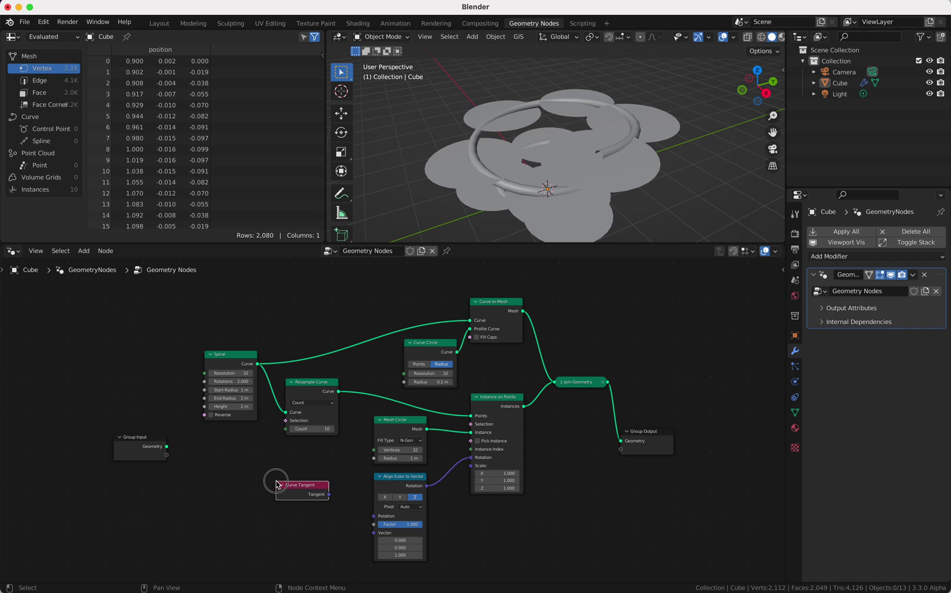
Connect the Tangent output of Curve Tangent to the Vector input of Align Euler to Vector.
drag(329, 494, 374, 533)
mouse_move(599, 143)
middle_down()
mouse_move(604, 203)
mouse_move(606, 159)
middle_up()
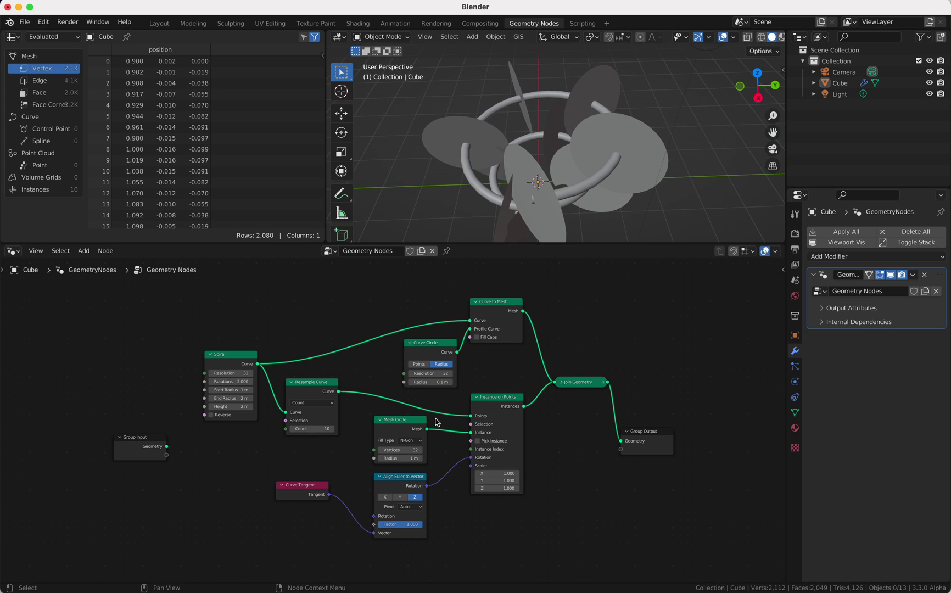
scroll(473, 446, down, 2)
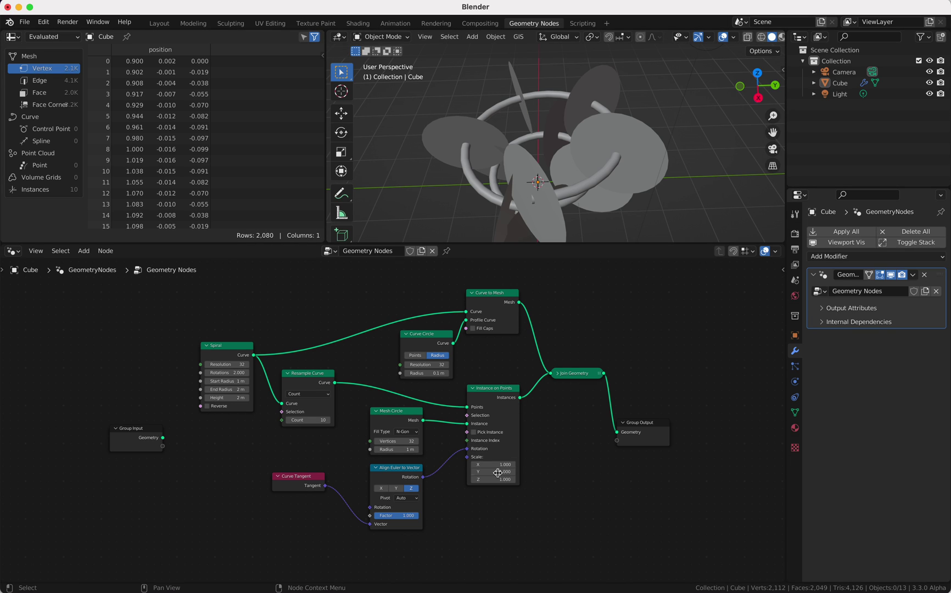
Add an Endpoint Selection node and place it below Align Euler to Vector.
scroll(497, 472, down, 2)
key(shift+a)
click(481, 371)
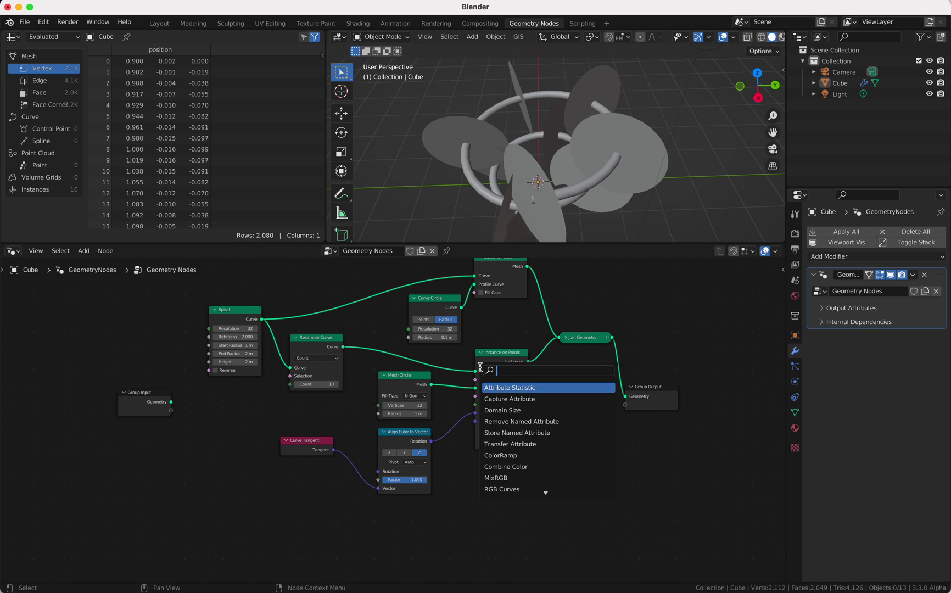
text(end)
key(Return)
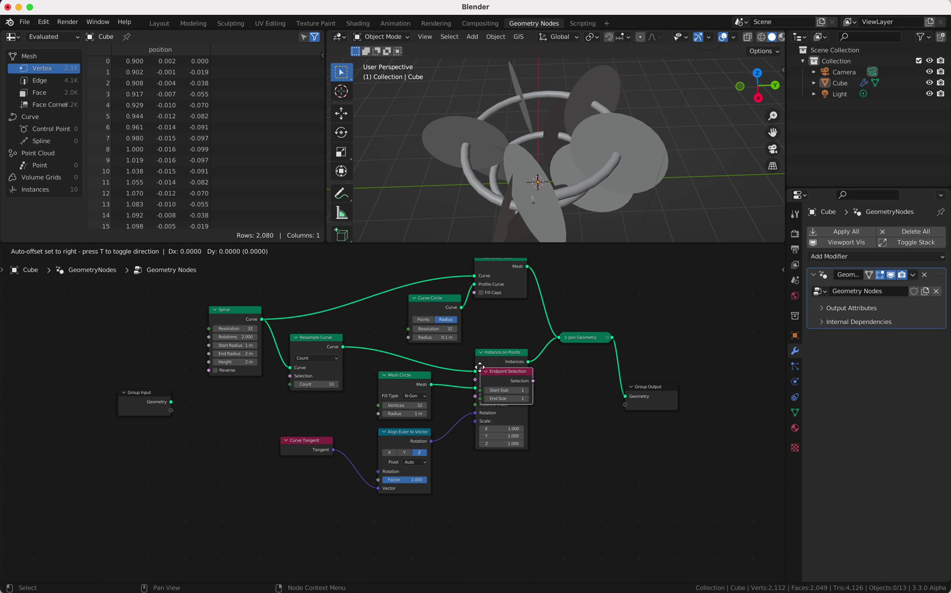
click(347, 519)
Add a Boolean Math node beside Endpoint Selection and set its operation to Not.
key(shift+a)
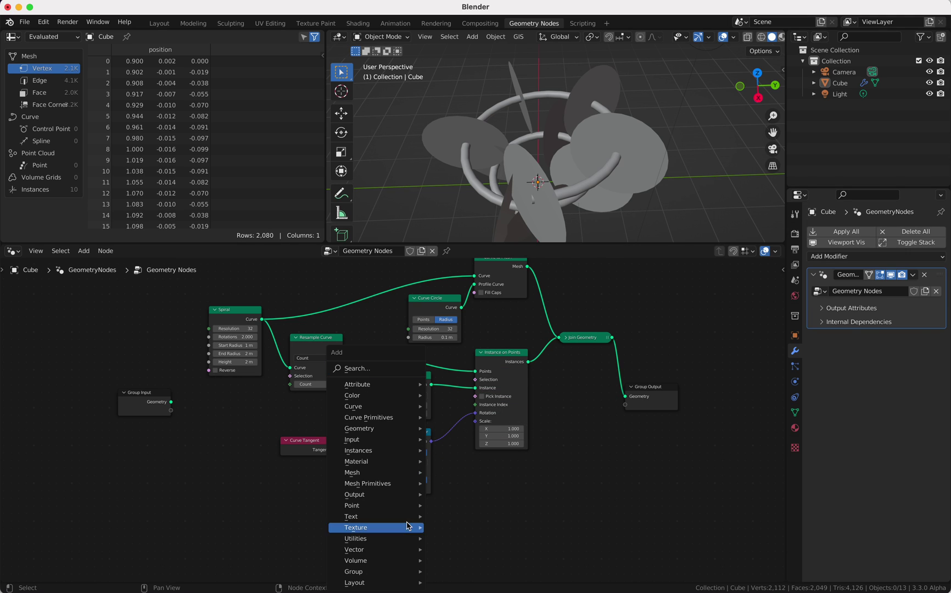
click(384, 368)
text(boo)
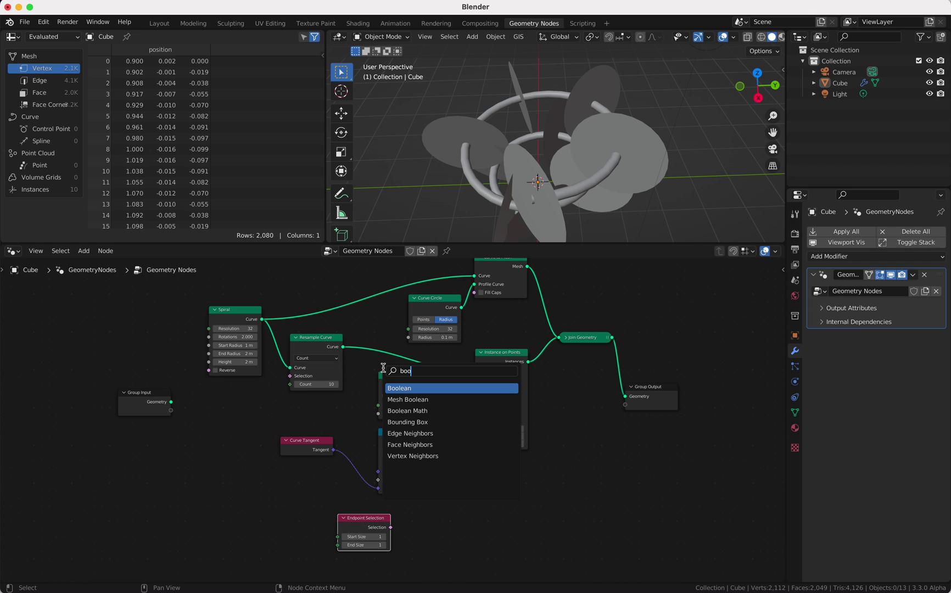
key(Down)
key(Down)
key(Return)
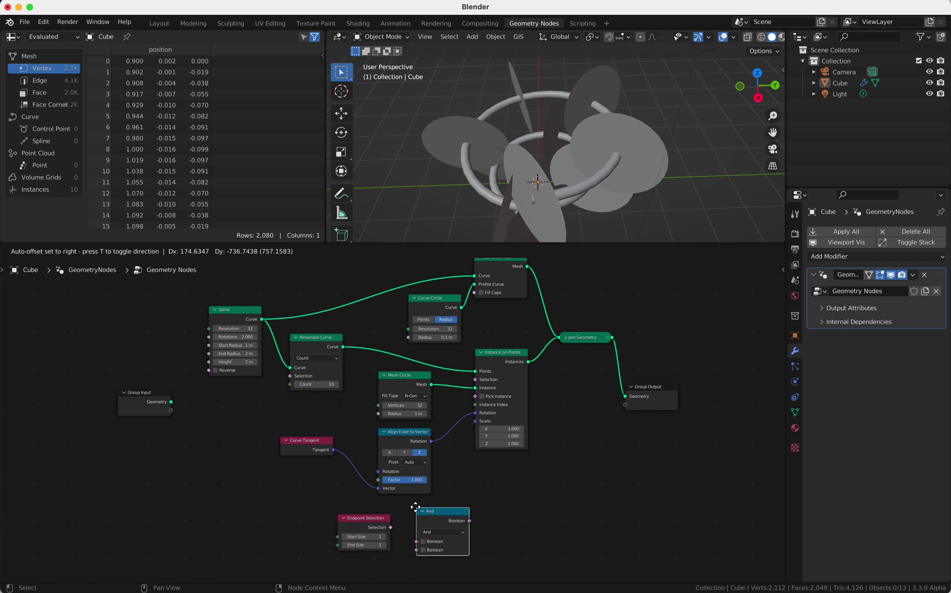
click(412, 508)
click(434, 529)
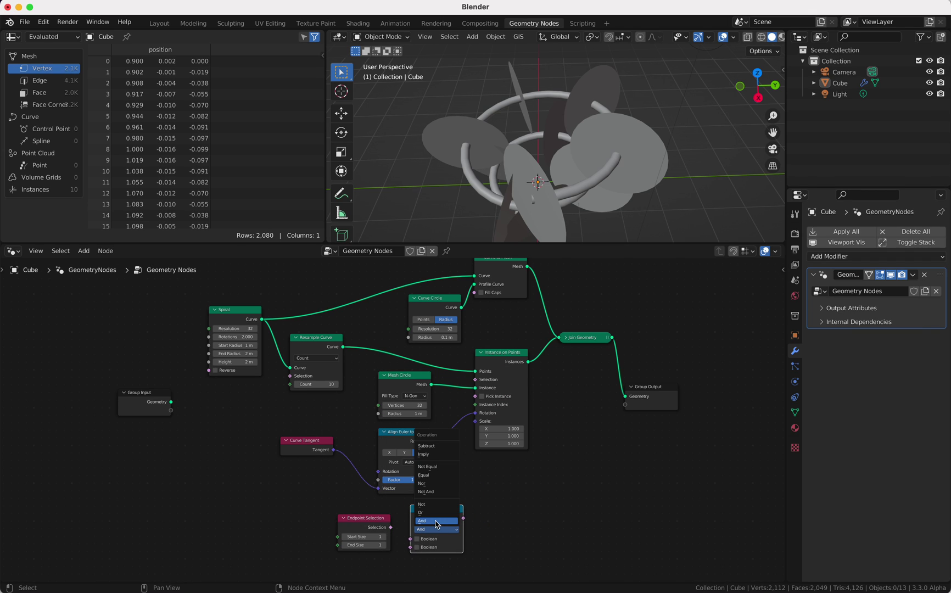
click(437, 514)
Connect Endpoint Selection to the Not node and its Boolean output to the Selection input of Instance on Points.
drag(391, 528, 412, 539)
click(465, 522)
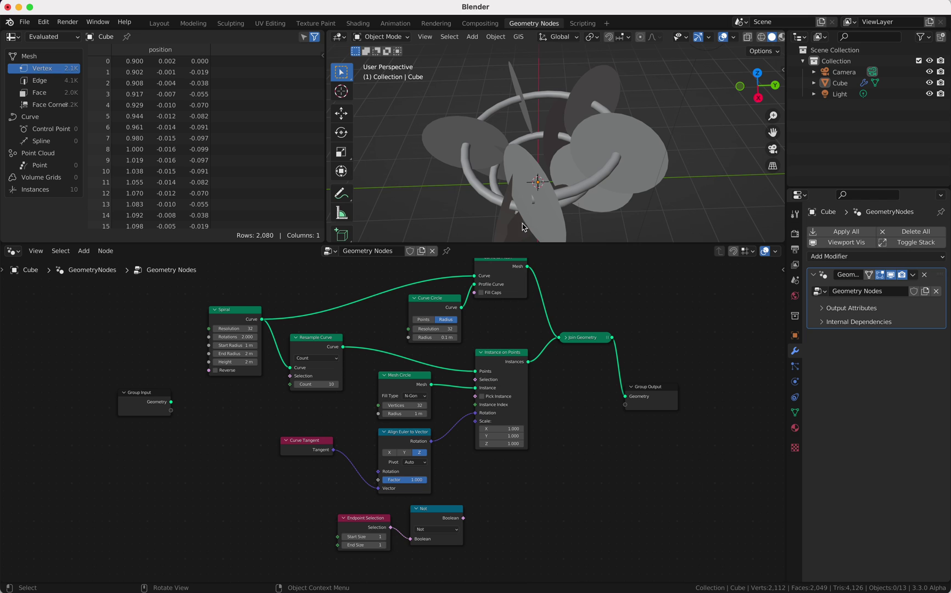
drag(464, 518, 475, 380)
scroll(572, 150, down, 5)
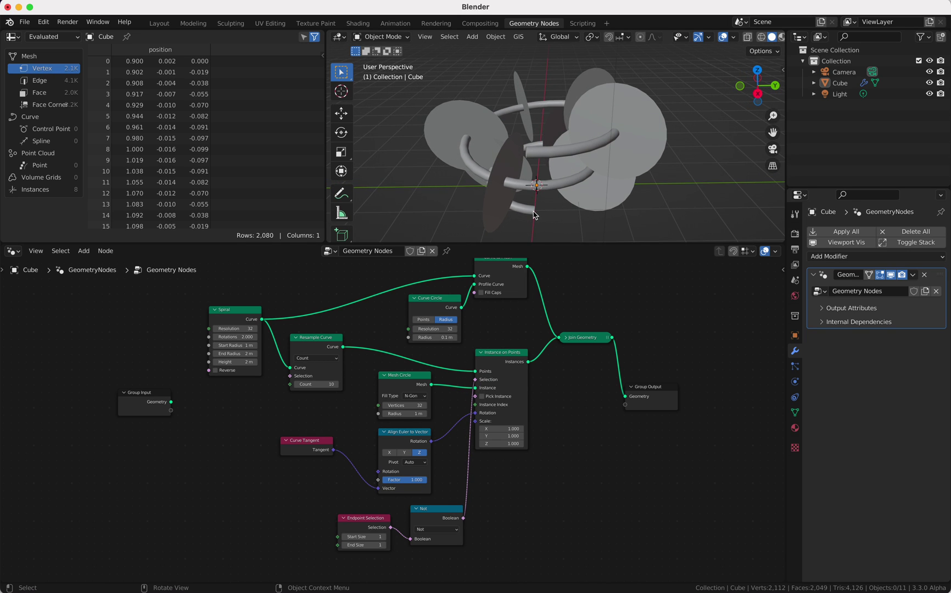
scroll(542, 219, up, 3)
scroll(450, 334, up, 2)
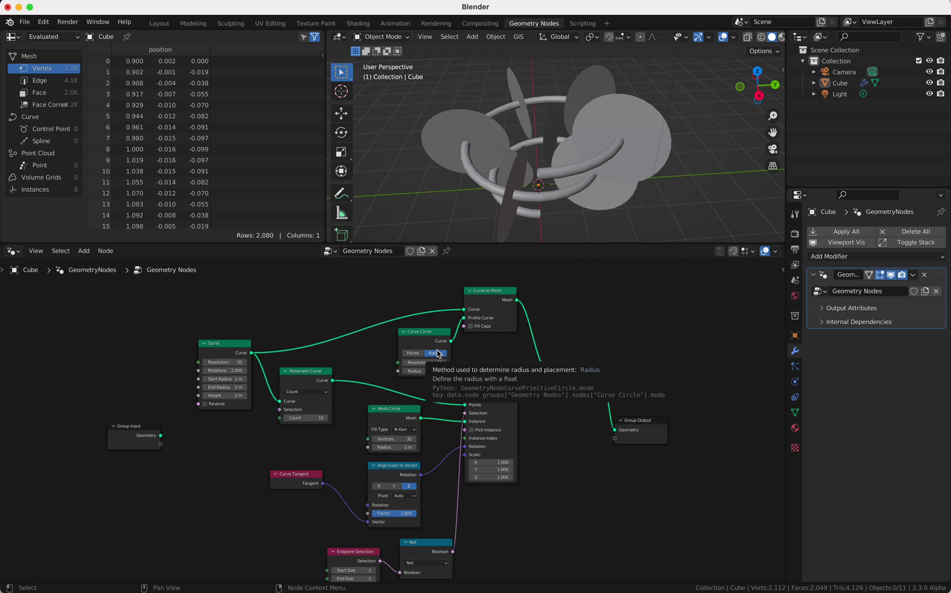
Set the Radius of the Mesh Circle node to 0.4 m.
scroll(432, 394, down, 3)
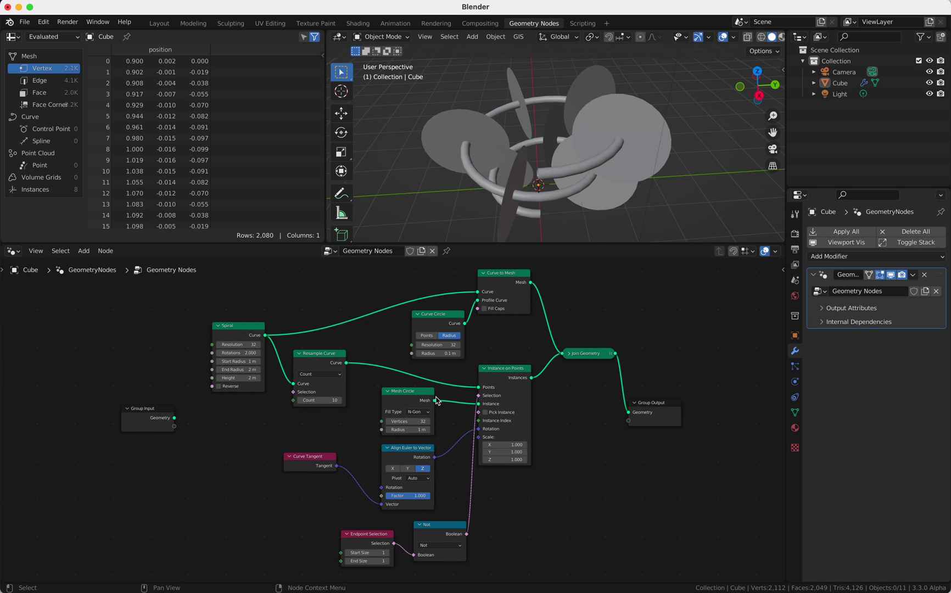
drag(416, 431, 389, 431)
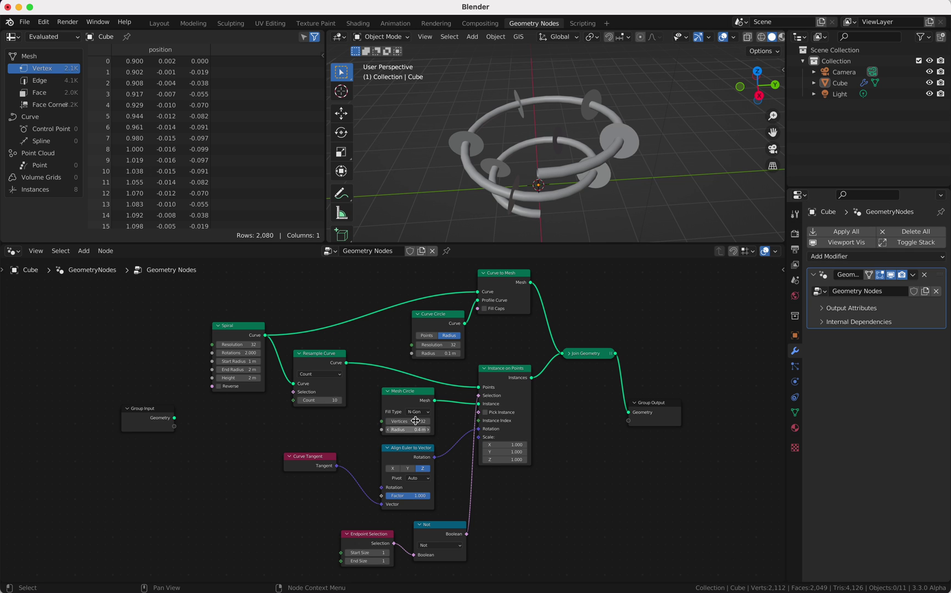
scroll(508, 141, up, 3)
ctrl+scroll(509, 142, up, 3)
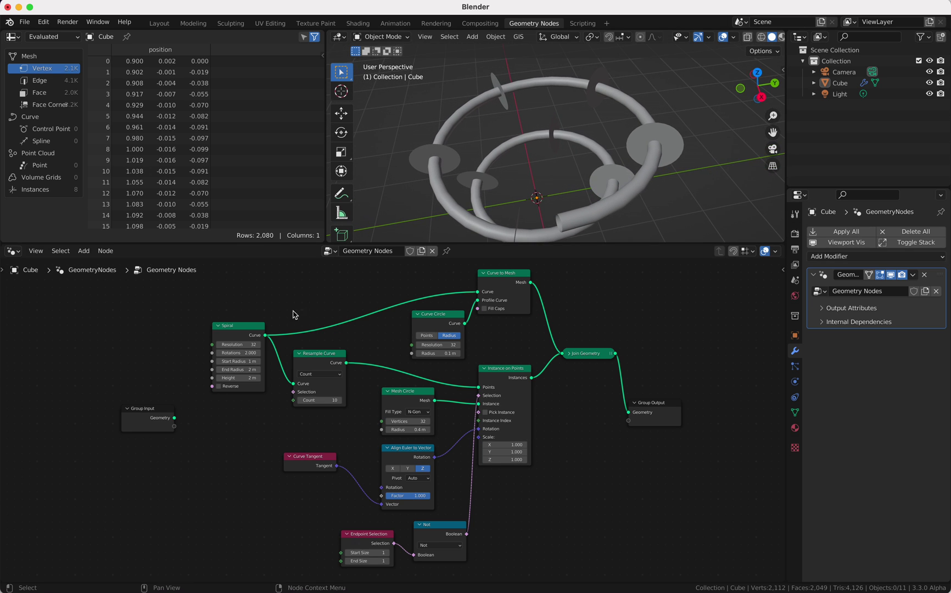
Set the Spiral node's Resolution to 102 and make the 3D viewport area taller.
drag(238, 345, 259, 344)
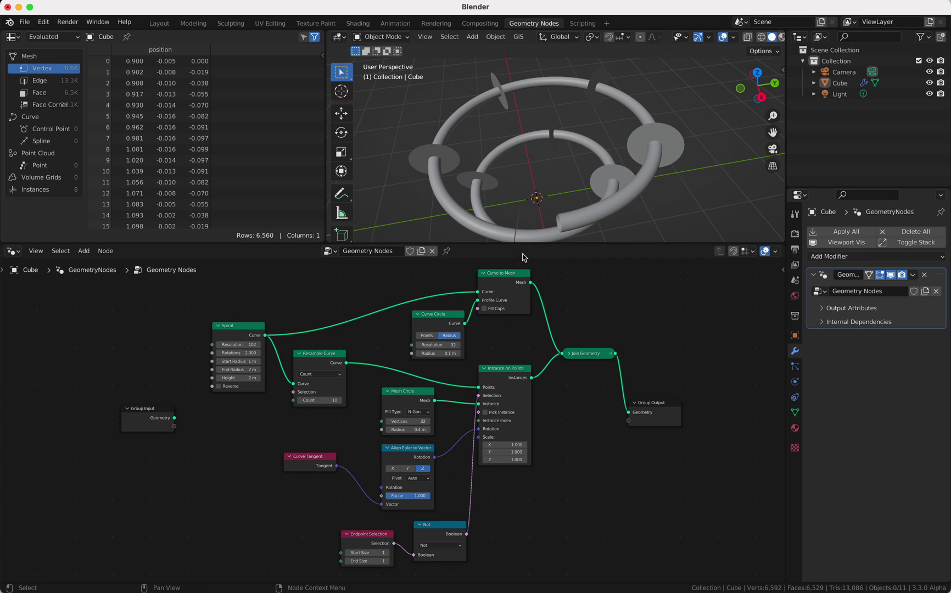
drag(530, 244, 532, 280)
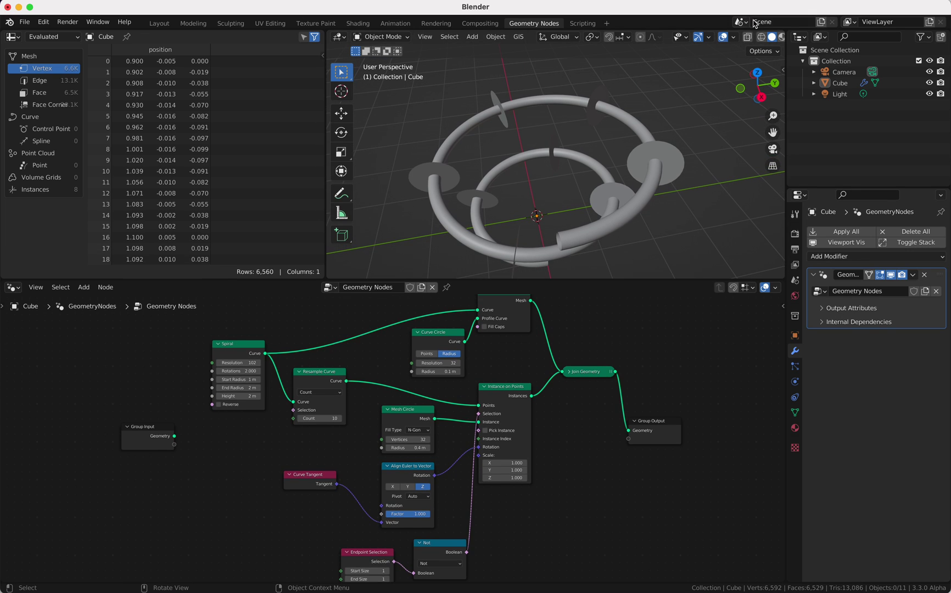
scroll(766, 37, down, 2)
Set the viewport shading lighting to MatCap and choose the glossy dark red material sphere.
click(775, 38)
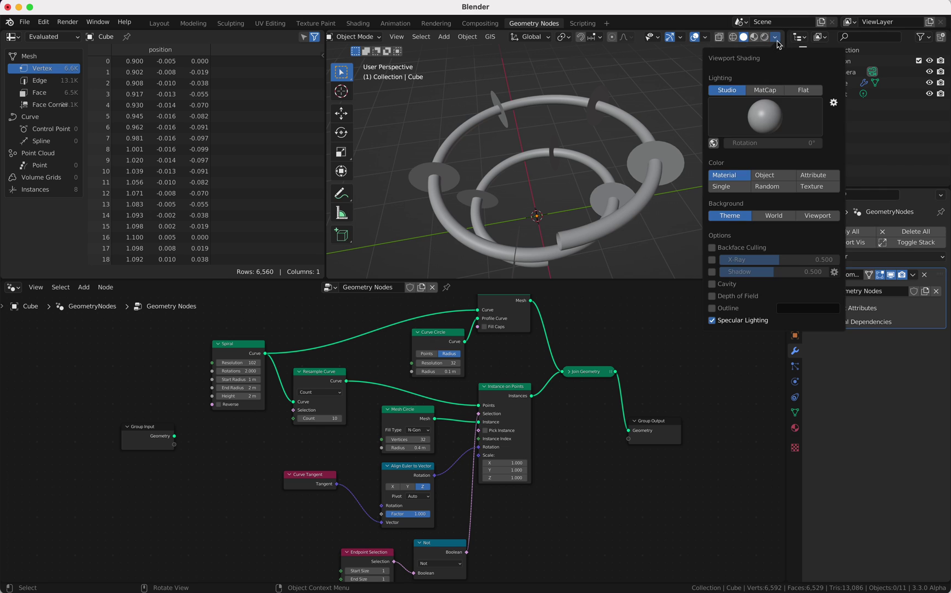
click(777, 100)
click(769, 114)
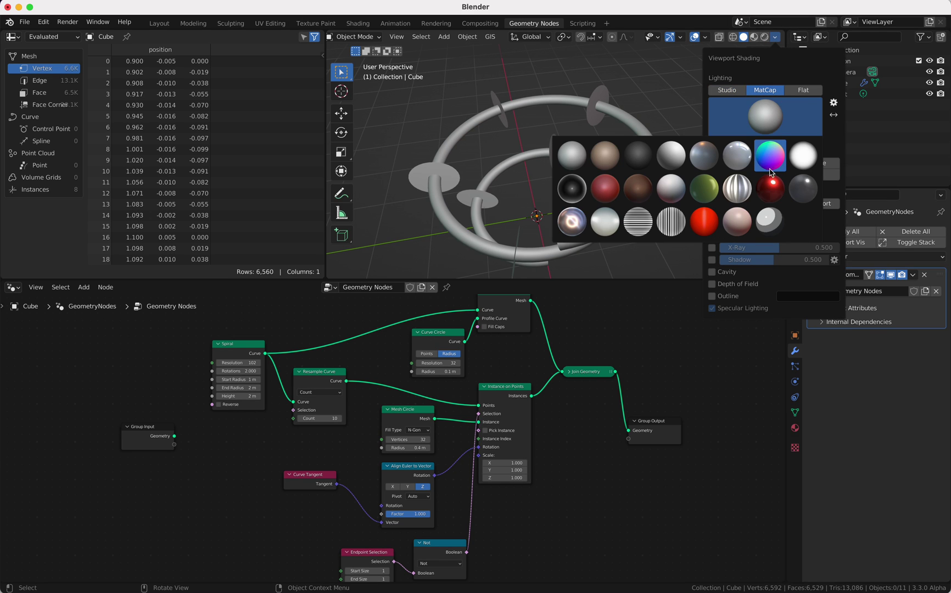
click(772, 190)
scroll(593, 218, up, 2)
scroll(594, 219, down, 5)
scroll(592, 219, up, 3)
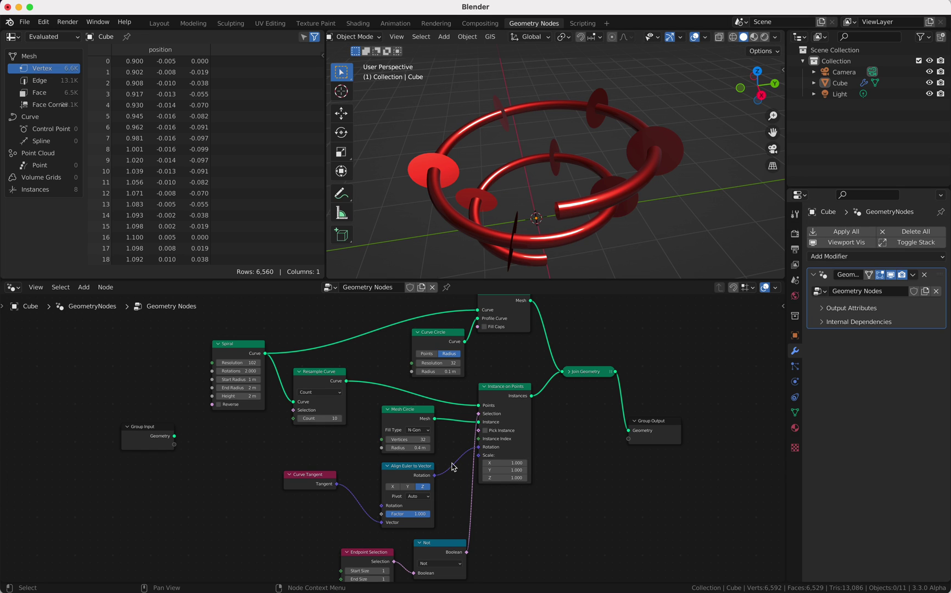
Move the tangent alignment and endpoint selection nodes lower, and move Mesh Circle to open space well before Instance on Points.
scroll(450, 474, right, 5)
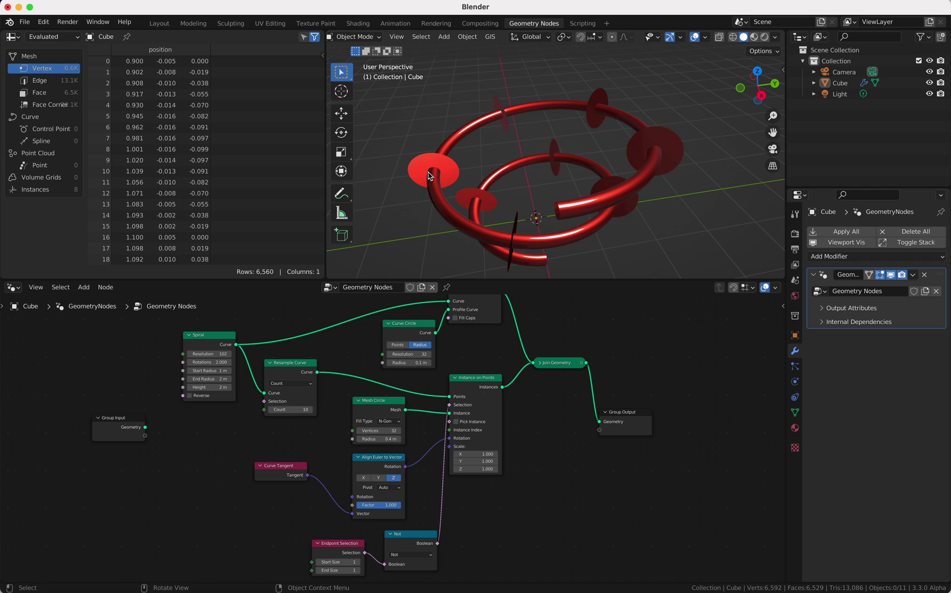
scroll(347, 470, down, 4)
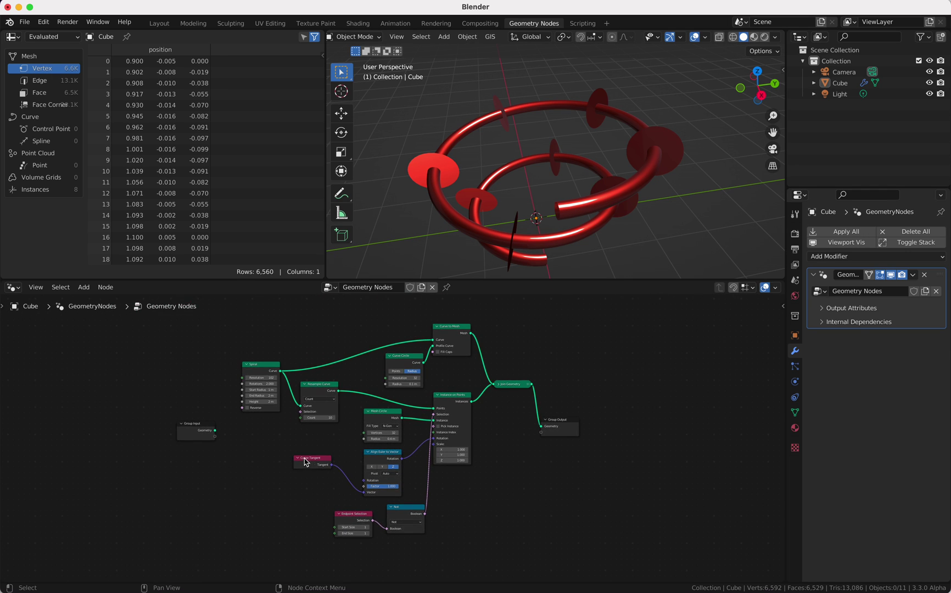
drag(306, 462, 434, 552)
key(g)
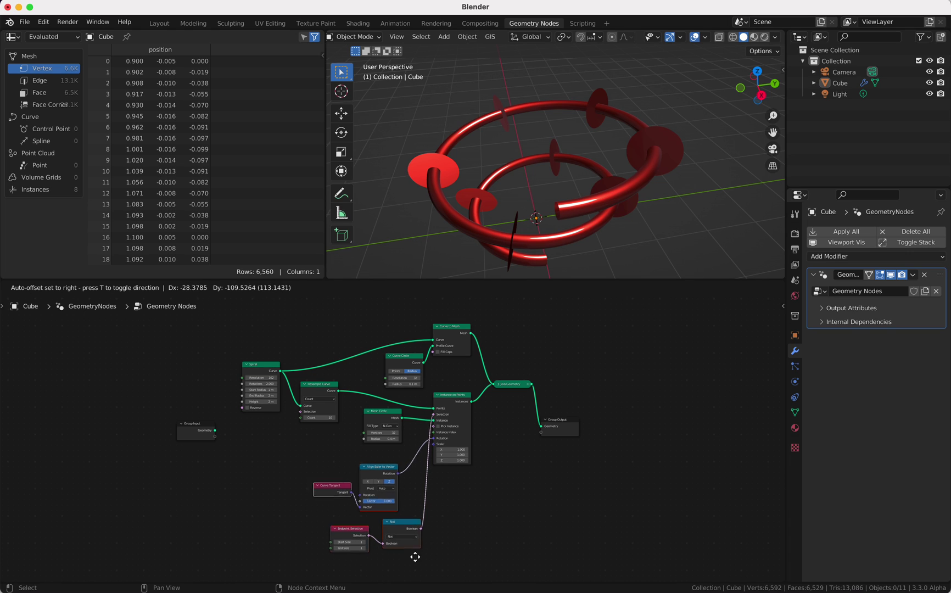
drag(379, 362, 122, 447)
Add an Extrude Mesh node on the link between Mesh Circle and Instance on Points.
scroll(297, 435, left, 5)
key(shift+a)
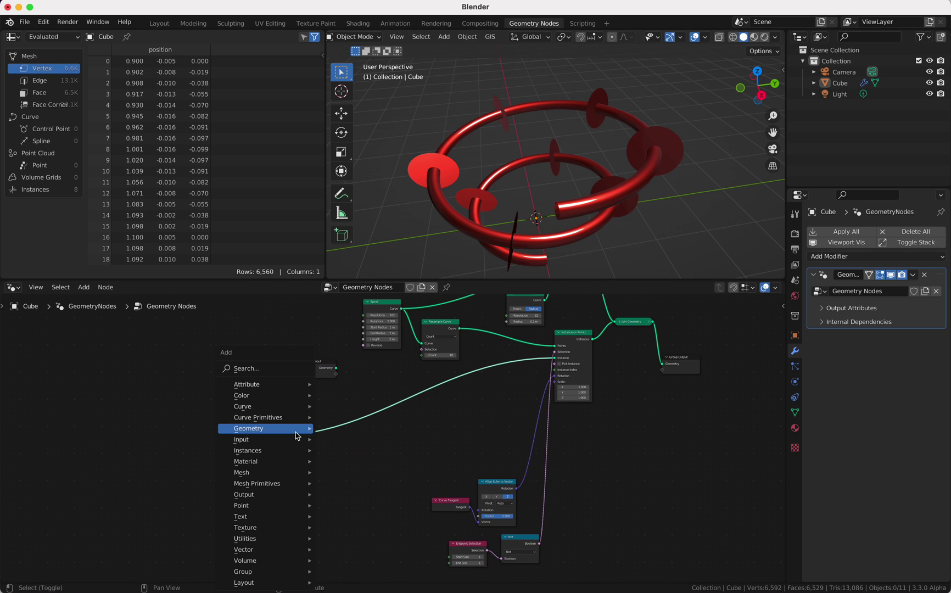
text(ext)
key(Return)
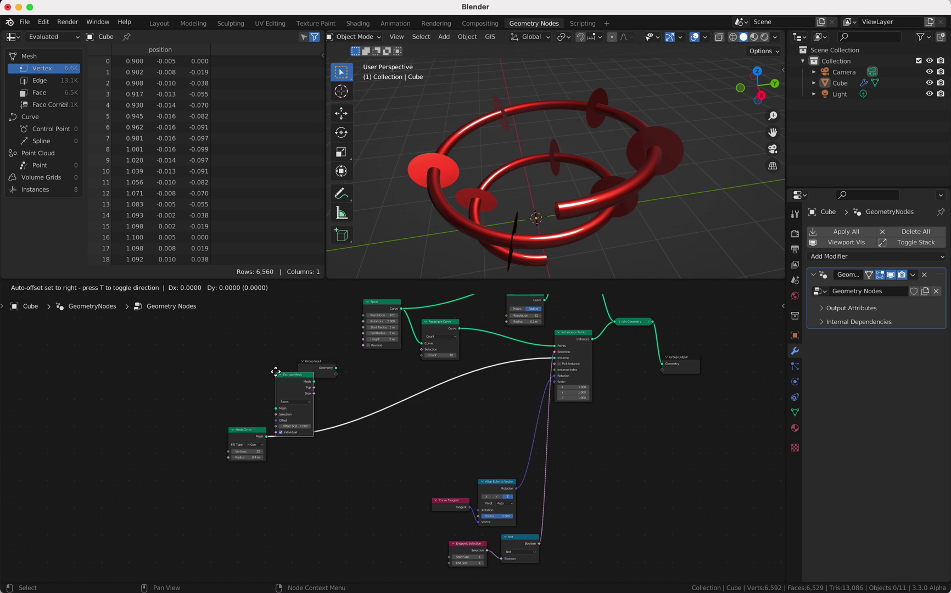
click(293, 405)
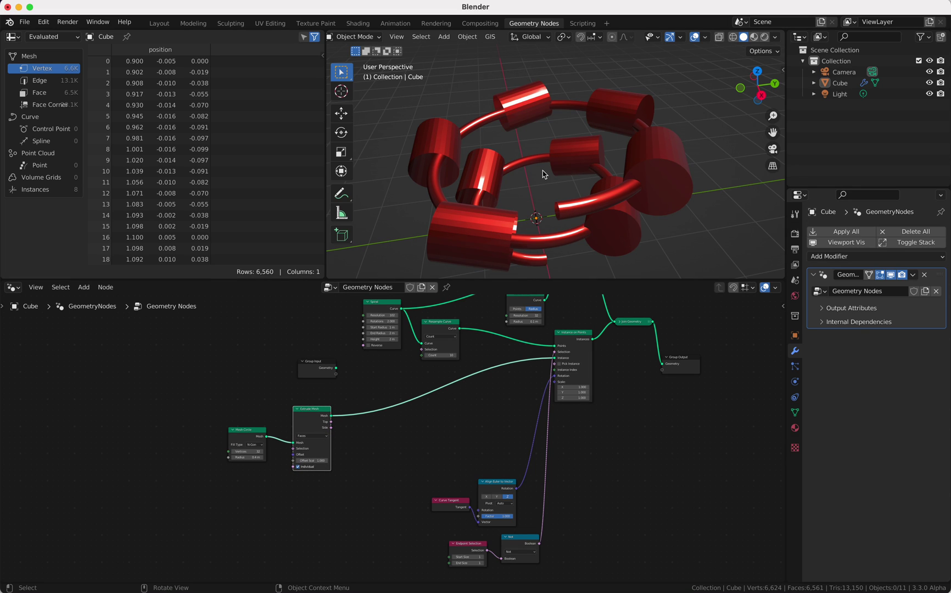
Set the Extrude Mesh Offset Scale to about 0.24 and the Mesh Circle Vertices to 172.
drag(313, 460, 263, 451)
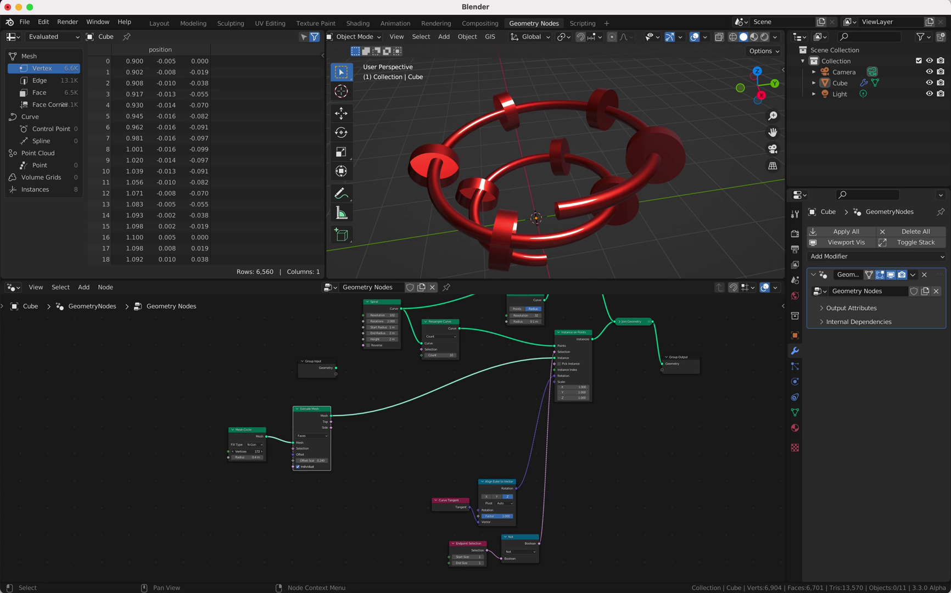
middle_drag(590, 139, 671, 173)
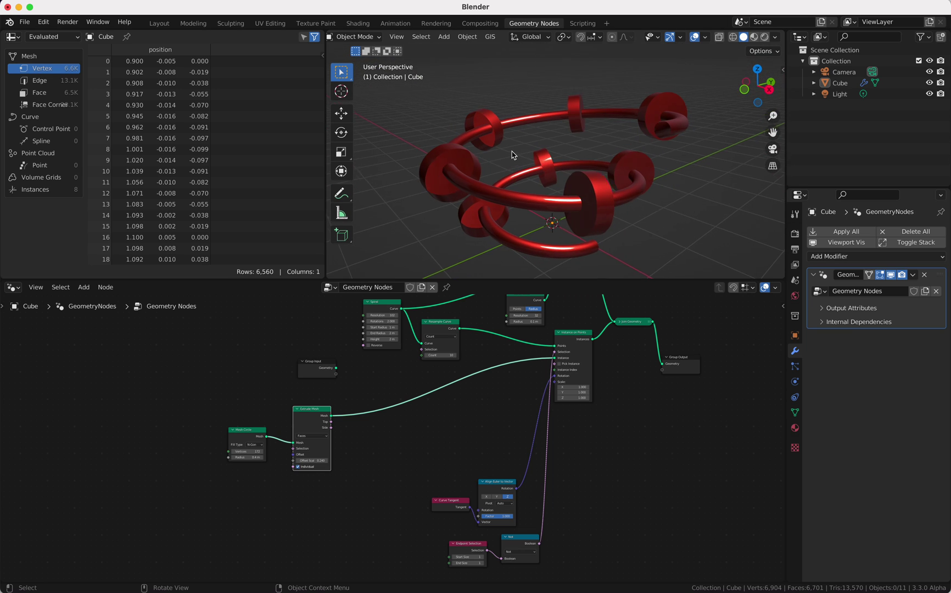
middle_drag(511, 151, 498, 205)
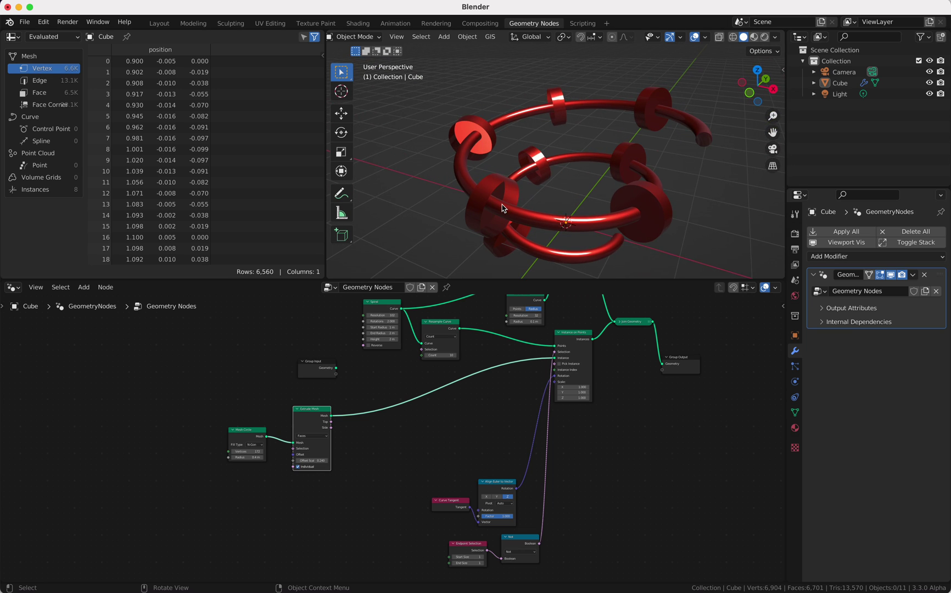
Move Extrude Mesh lower and add an unconnected Flip Faces node above it.
drag(316, 415, 314, 459)
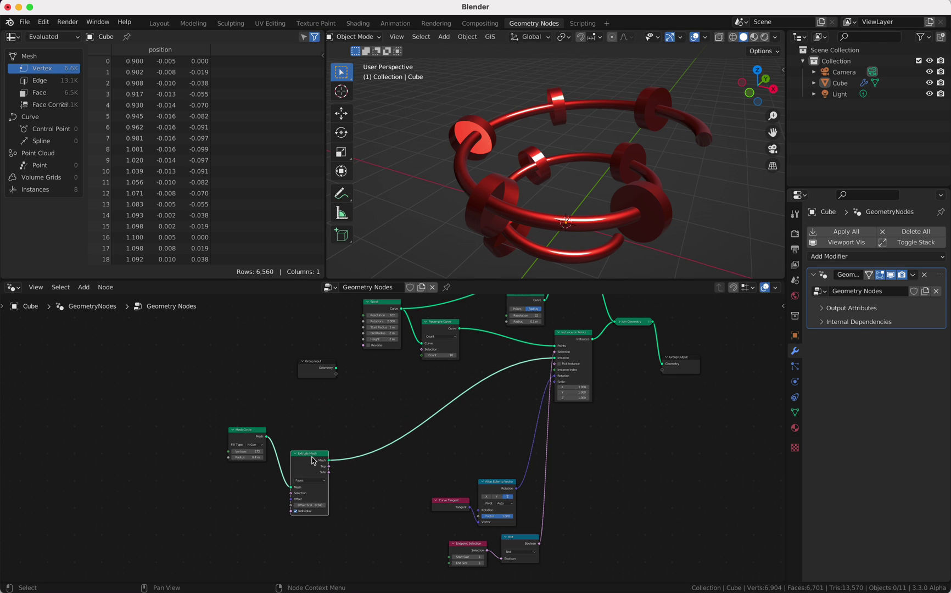
key(shift+a)
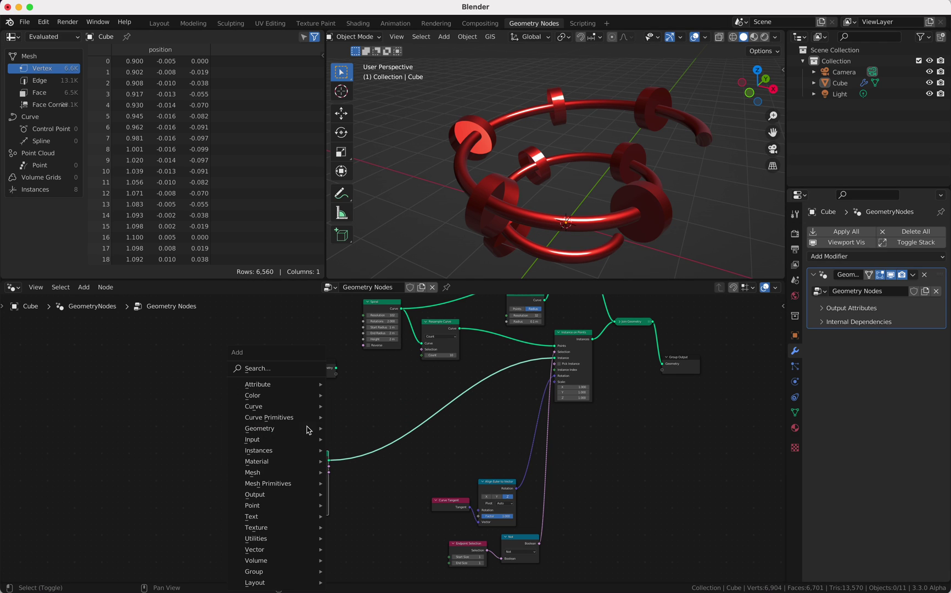
click(297, 373)
text(f)
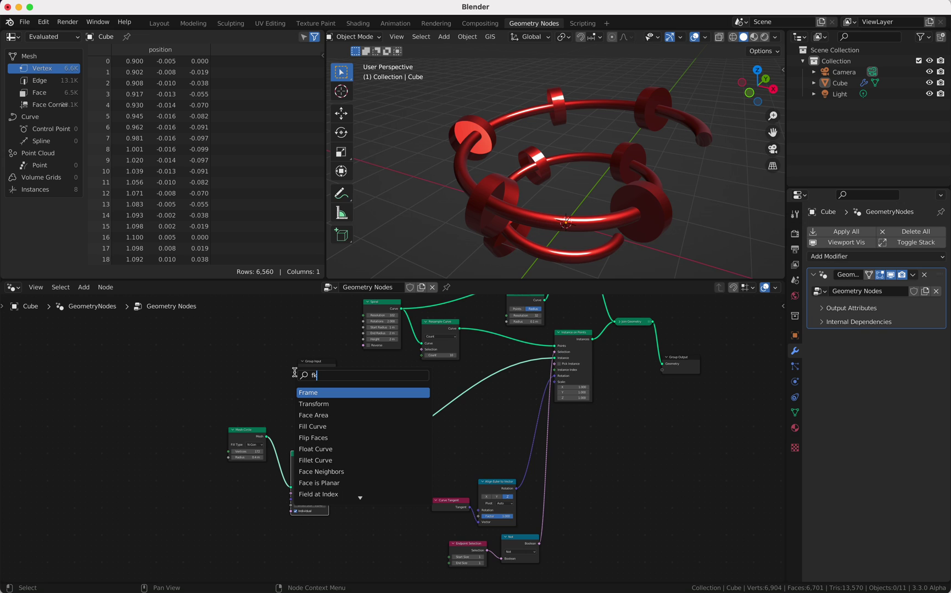
text(lip)
key(Return)
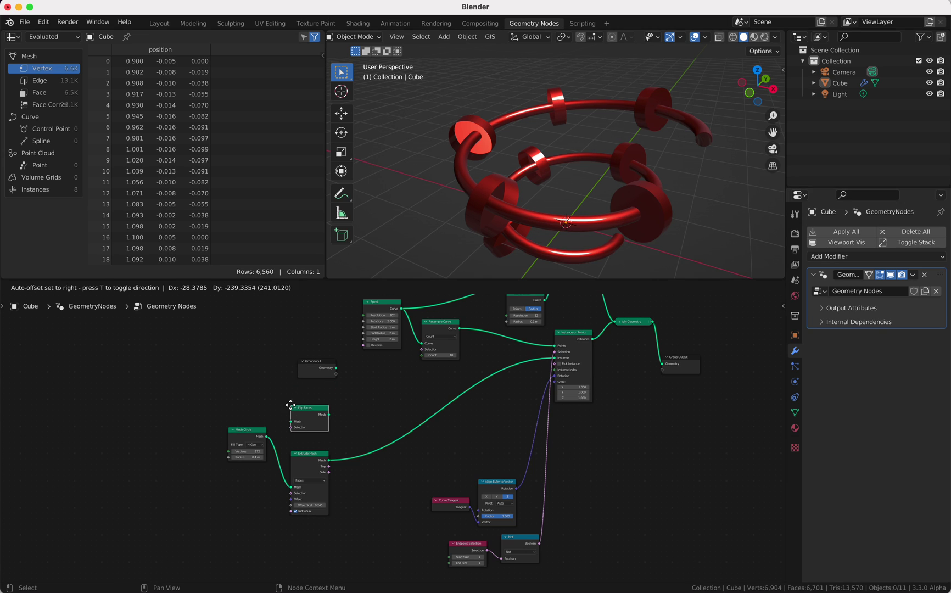
click(292, 405)
Enclose the Mesh Circle and Extrude Mesh nodes in a frame and clear the selection.
click(260, 435)
shift+click(306, 457)
key(ctrl+j)
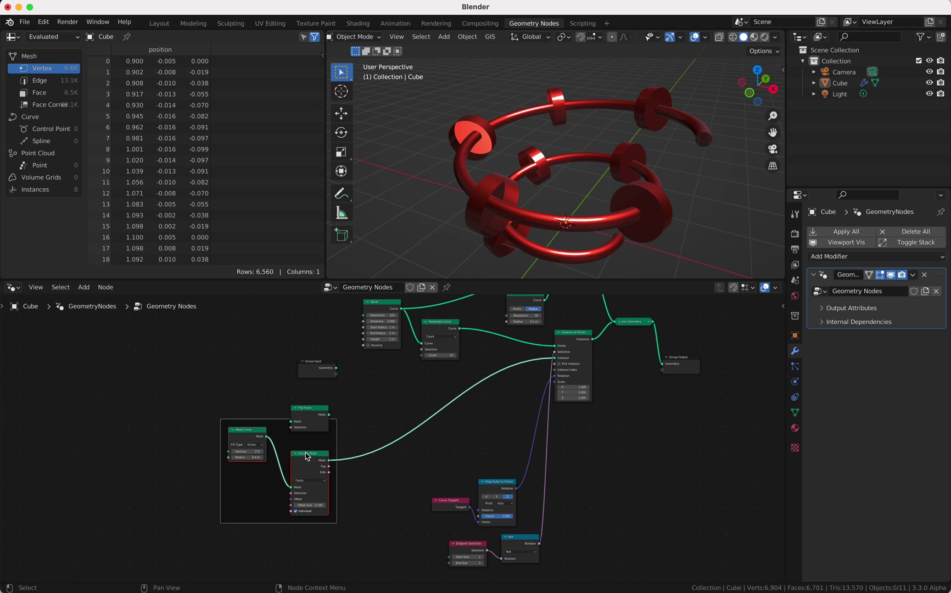
click(309, 440)
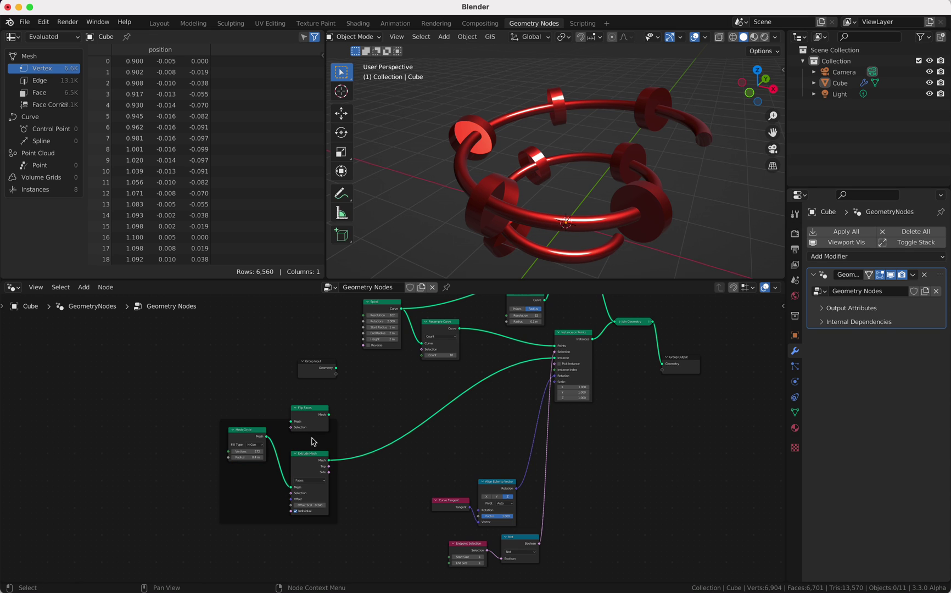
drag(312, 439, 310, 471)
click(303, 440)
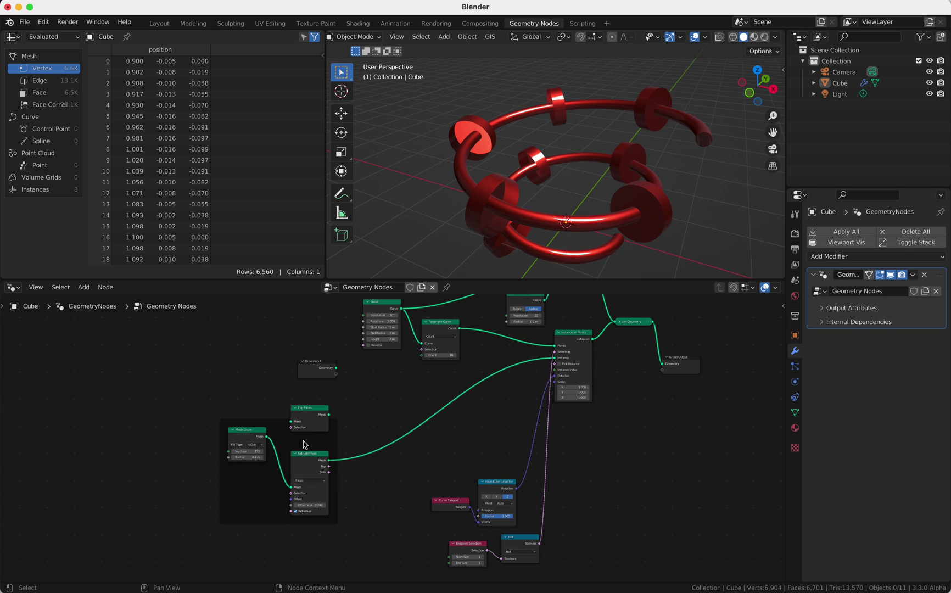
Move the frame holding the Mesh Circle and Extrude Mesh nodes lower, clear of the Flip Faces node.
click(273, 424)
drag(273, 424, 282, 477)
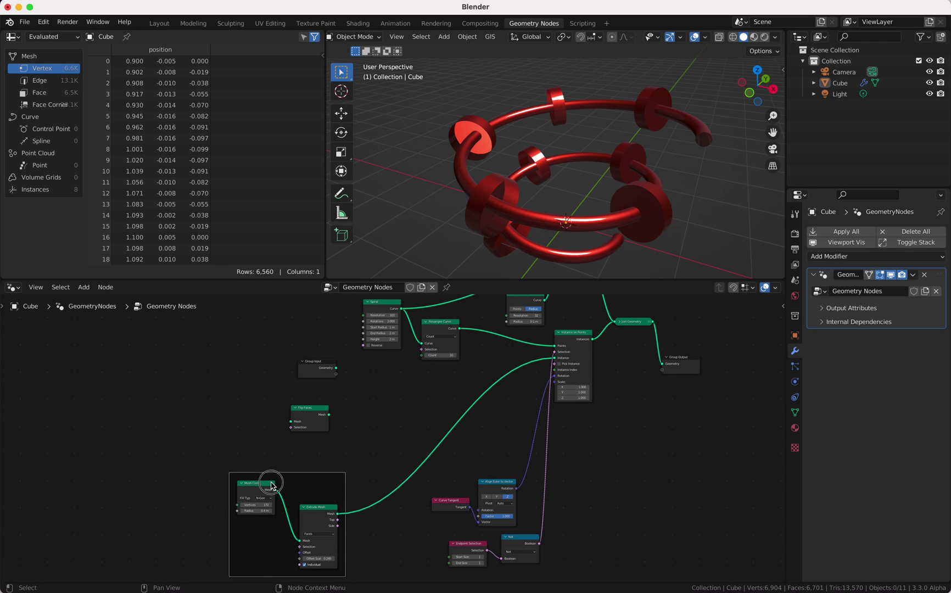
Try a quick merge of Mesh Circle and Extrude Mesh through a Join Geometry node, and undo it.
click(316, 510)
key(ctrl+0)
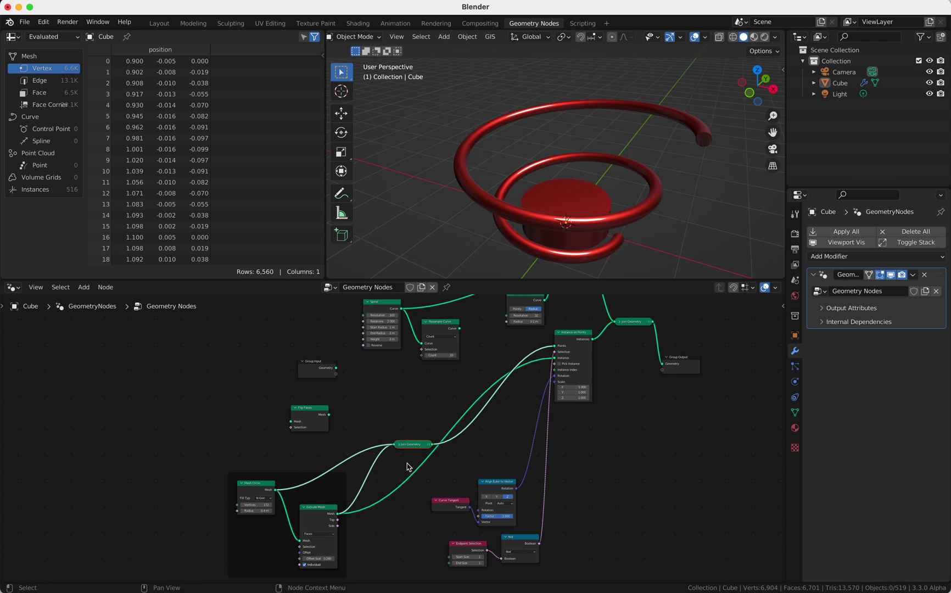
drag(414, 446, 405, 451)
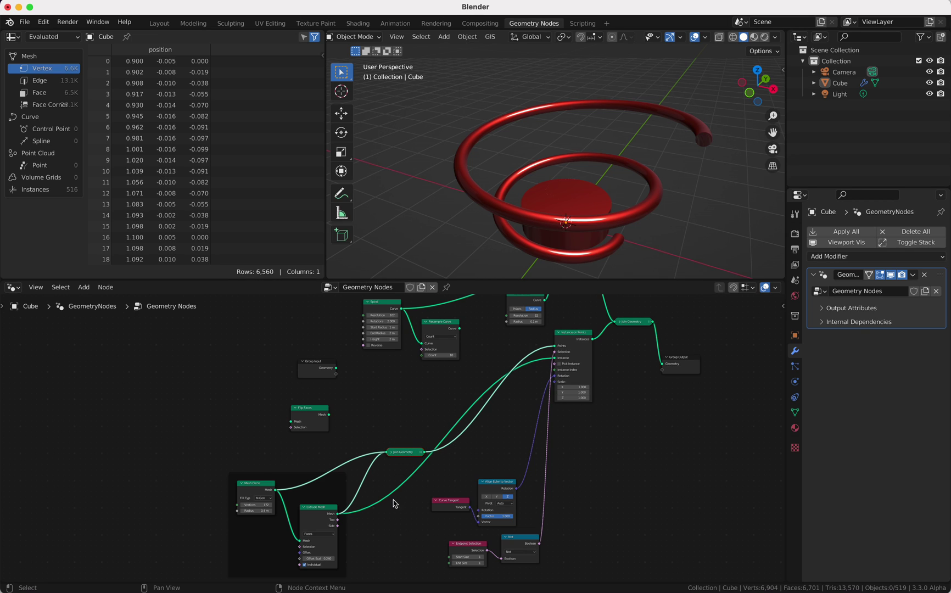
ctrl+right_drag(387, 503, 407, 537)
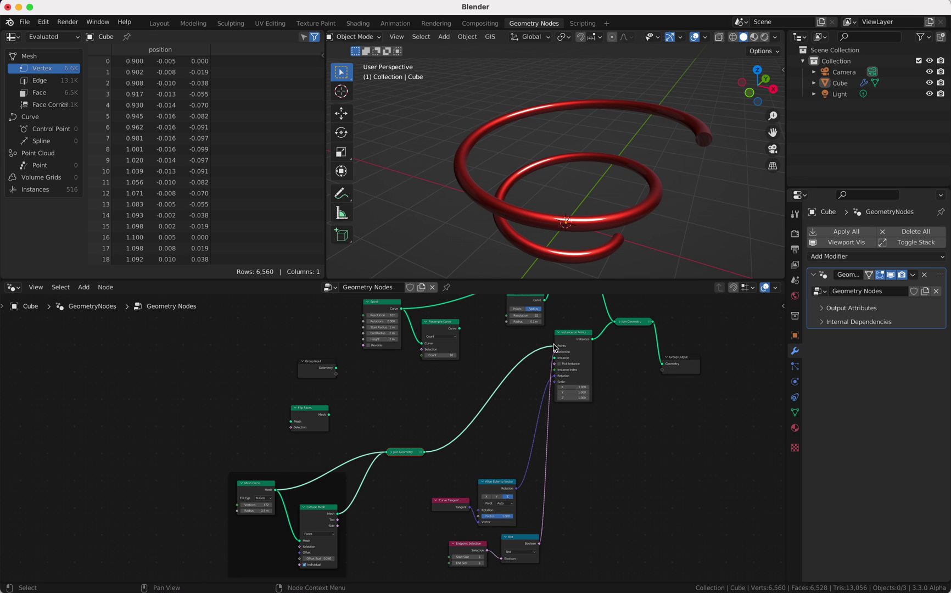
scroll(554, 347, up, 2)
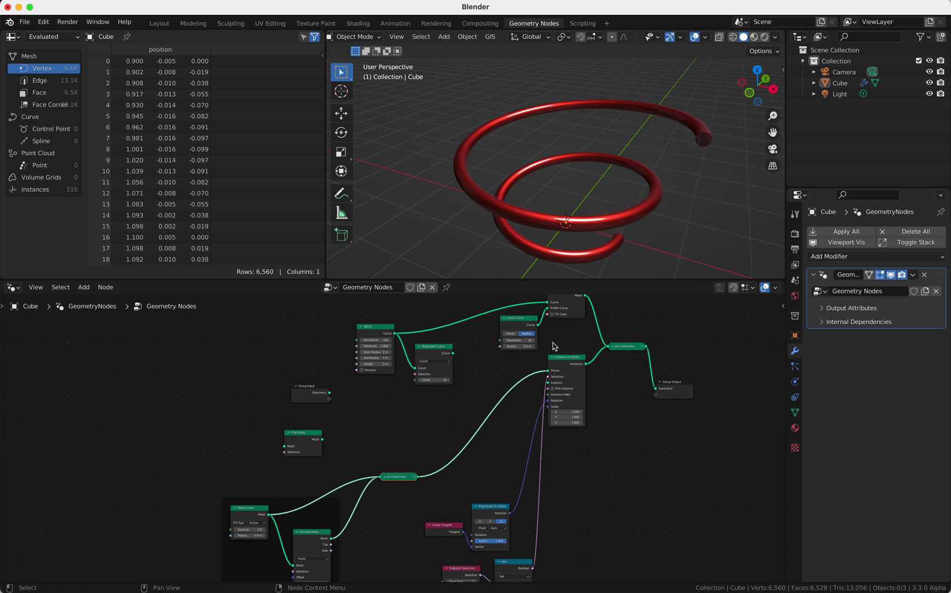
key(ctrl+z)
key(ctrl+z)
key(ctrl+z)
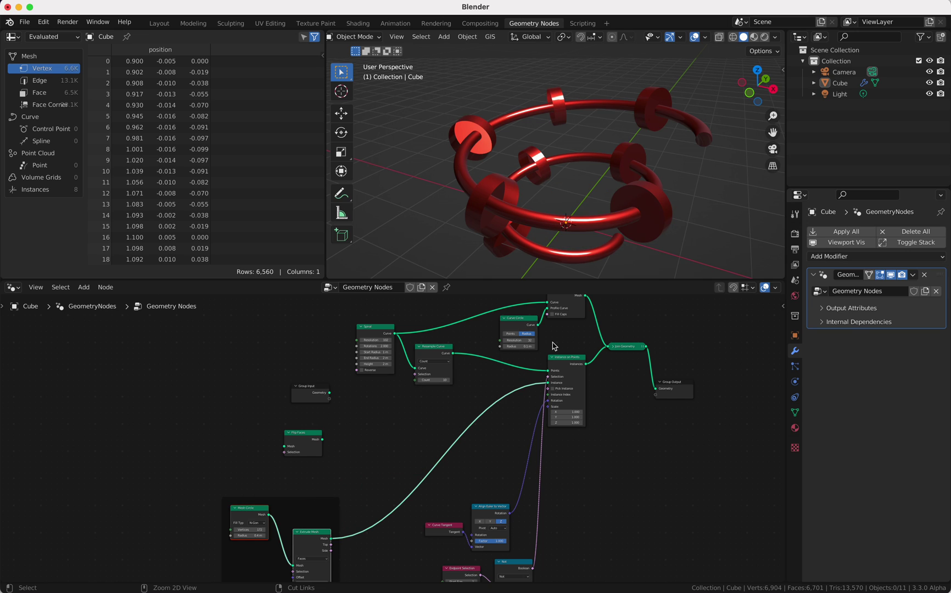
Insert a Join Geometry node between Extrude Mesh and Instance on Points, and link the Mesh Circle output into it.
key(shift+a)
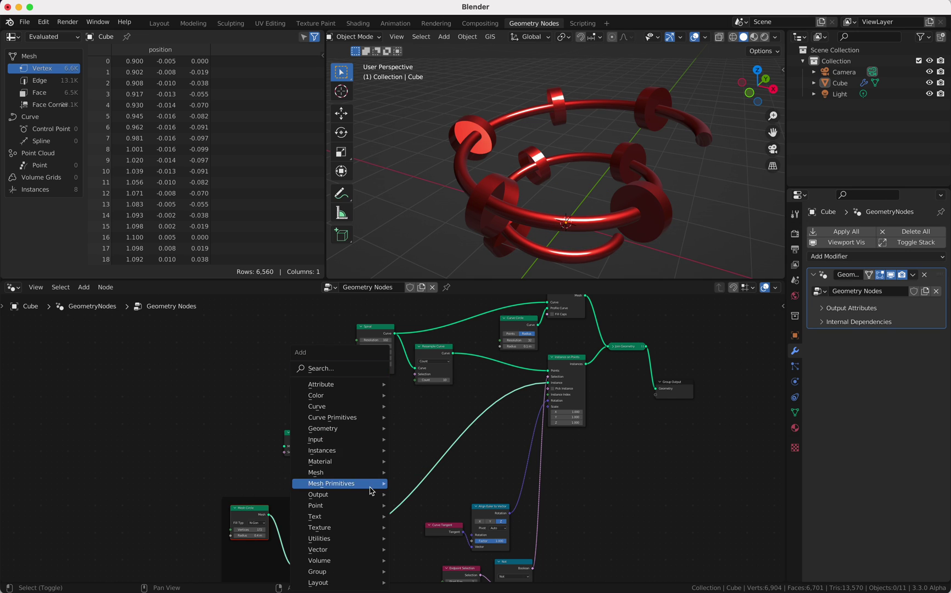
click(355, 369)
text(joi)
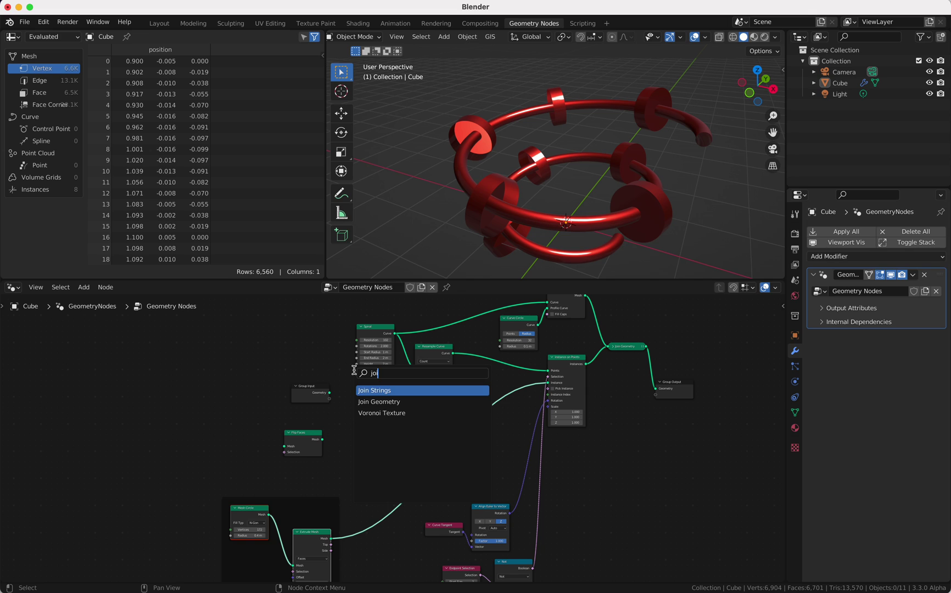
click(379, 402)
click(389, 479)
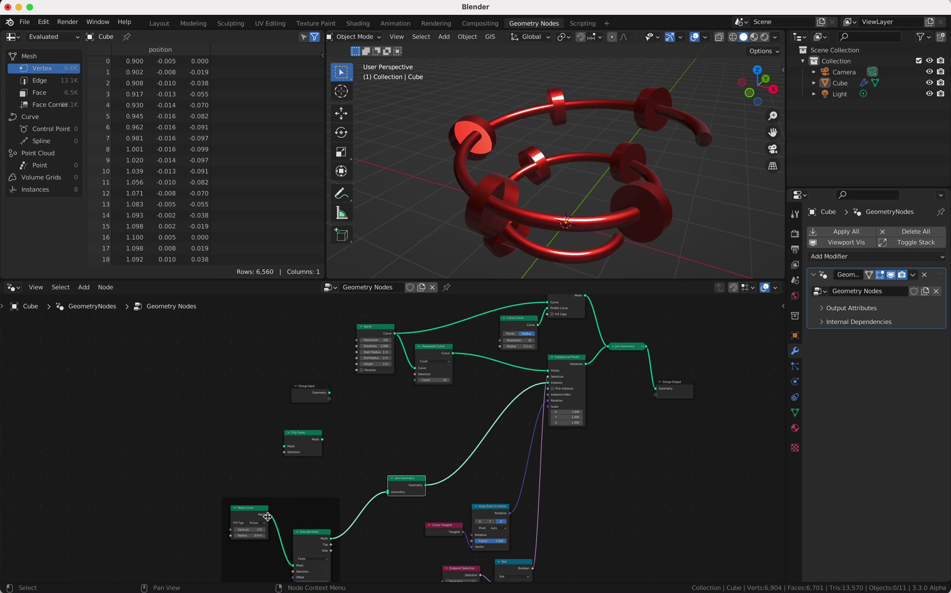
drag(268, 516, 389, 493)
Turn on the Face Orientation overlay and examine the normals of the flange faces.
mouse_move(526, 188)
middle_down()
mouse_move(550, 159)
mouse_move(531, 182)
middle_up()
click(708, 38)
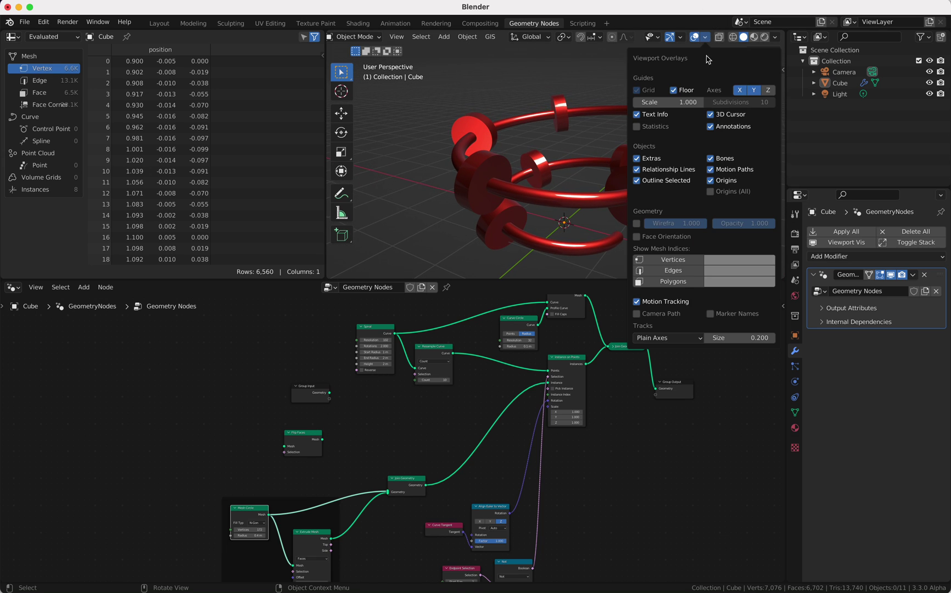
click(639, 239)
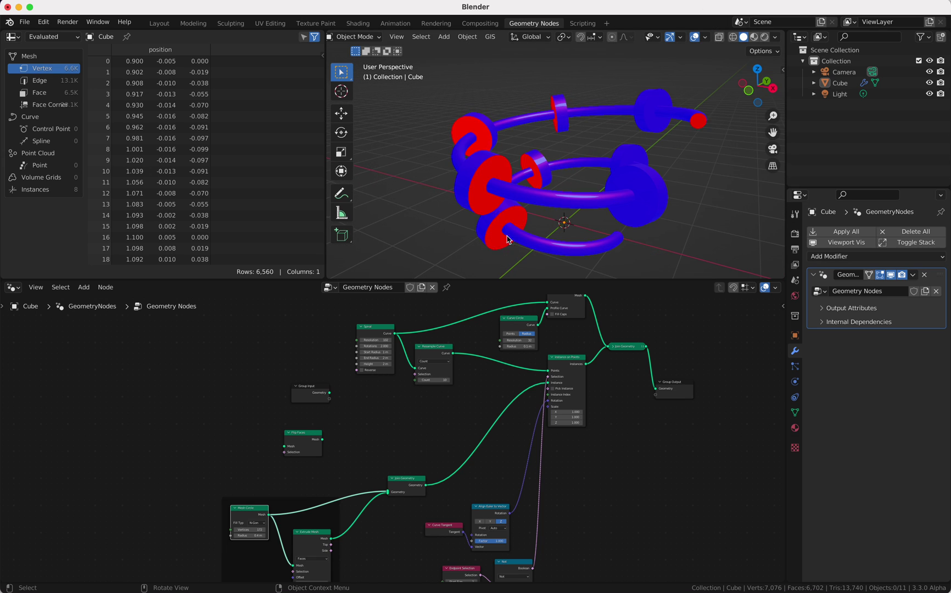
middle_drag(517, 239, 513, 237)
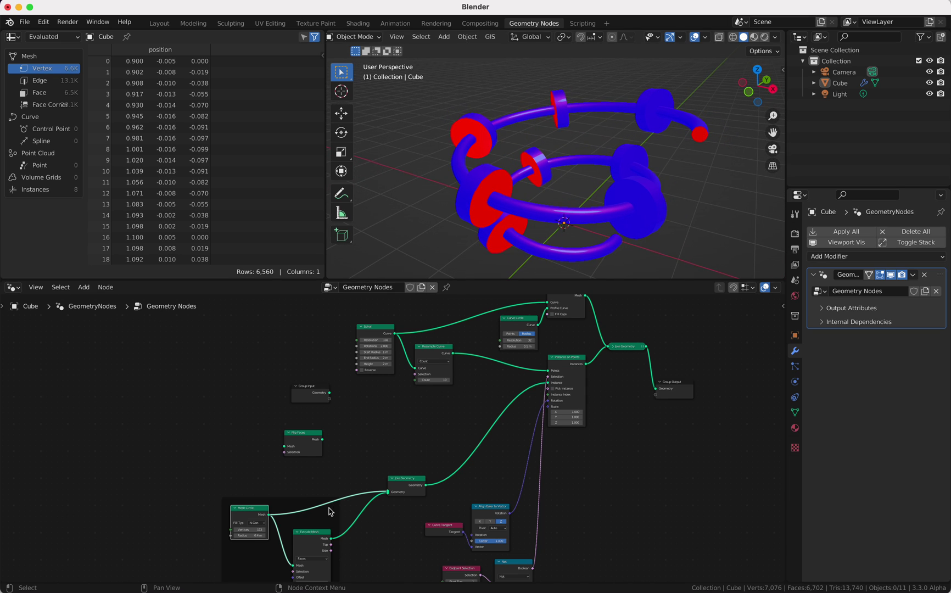
Insert a new Flip Faces node on the link between Mesh Circle and Join Geometry.
scroll(331, 512, down, 1)
key(shift+a)
click(318, 372)
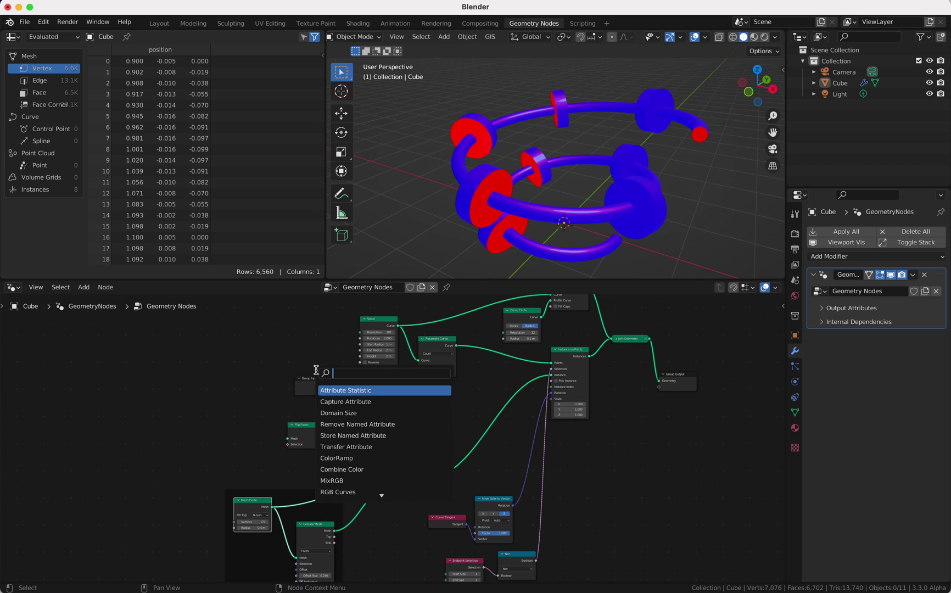
text(flip)
key(Return)
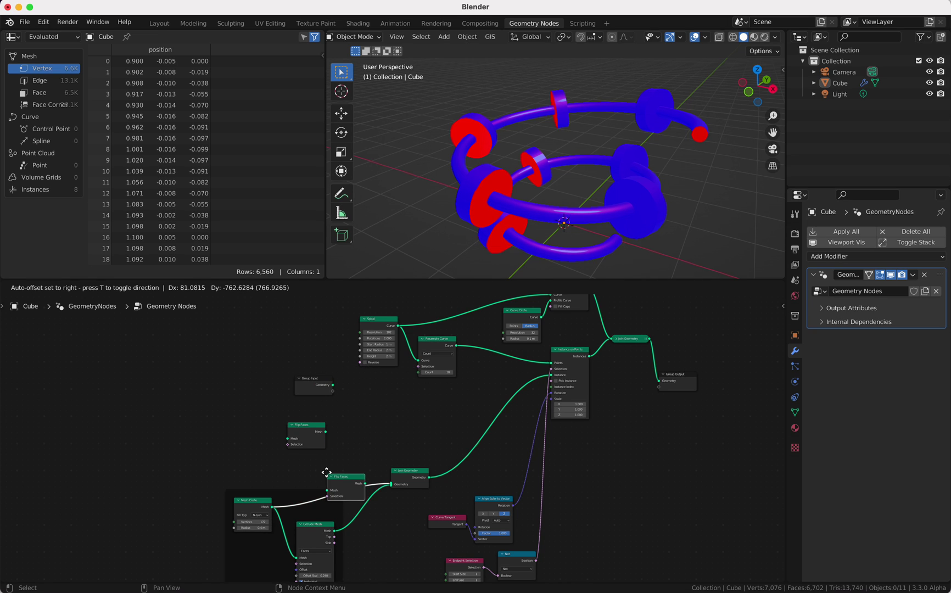
click(328, 475)
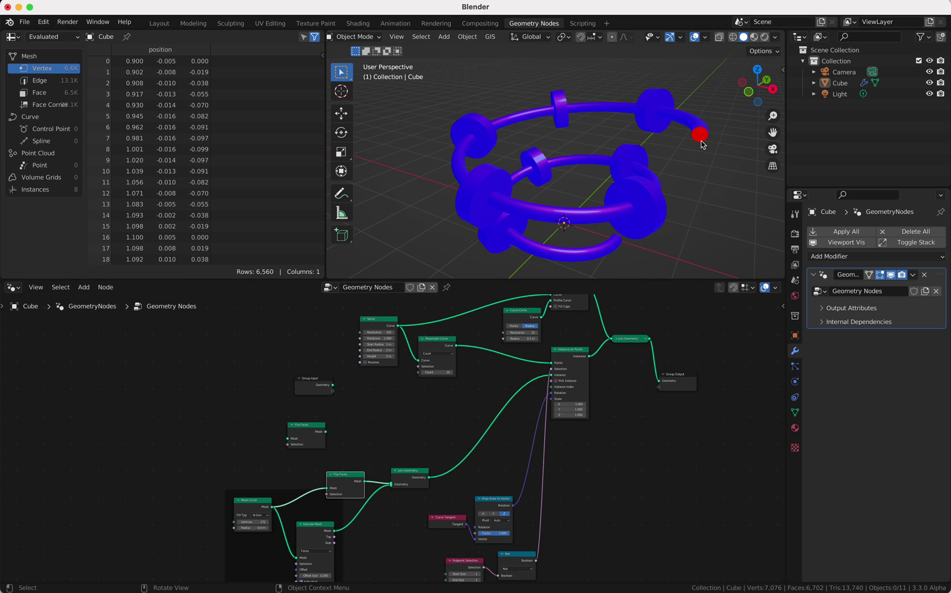
Turn off the Face Orientation overlay and examine the closed flanges around the spiral.
scroll(702, 144, left, 5)
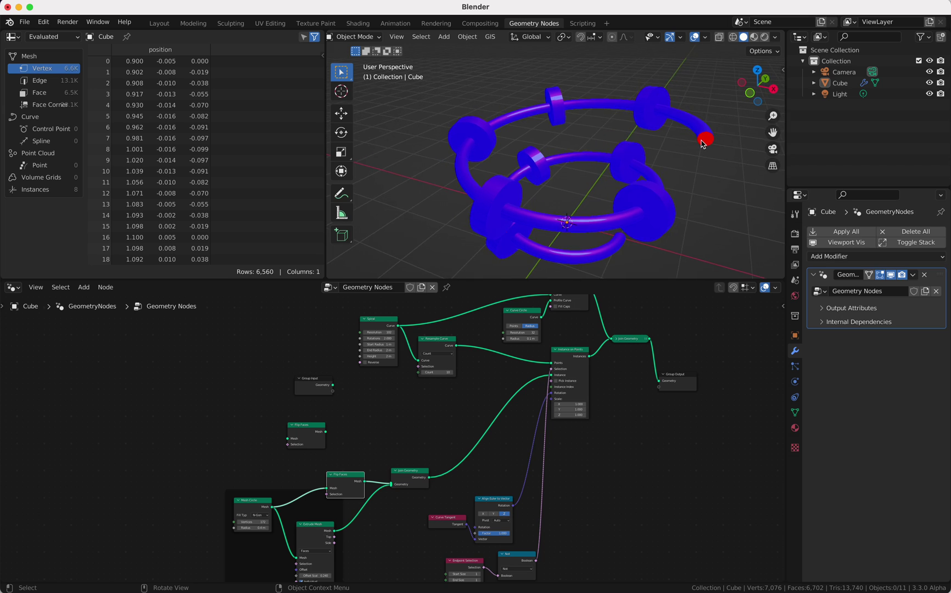
click(705, 39)
click(645, 240)
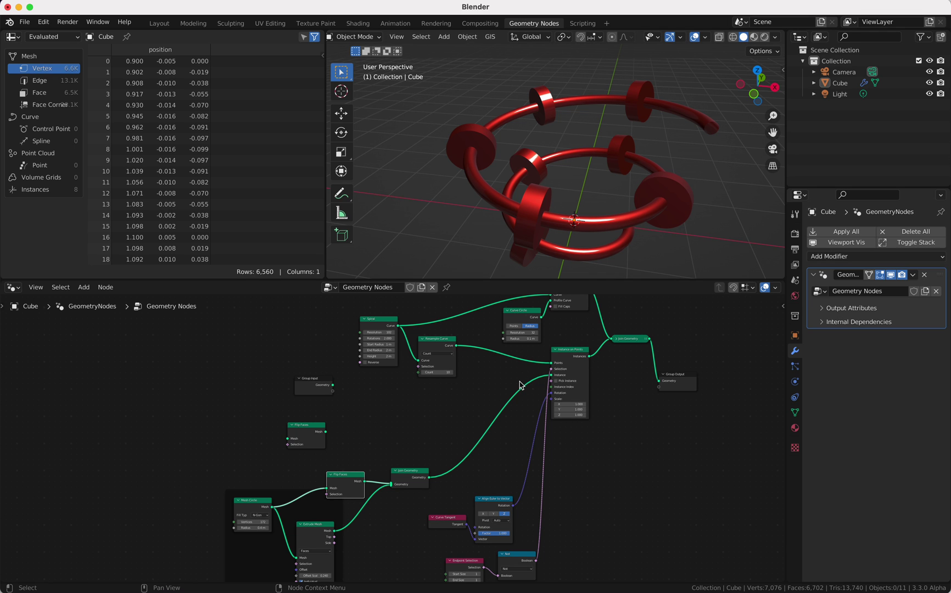
middle_drag(555, 215, 582, 223)
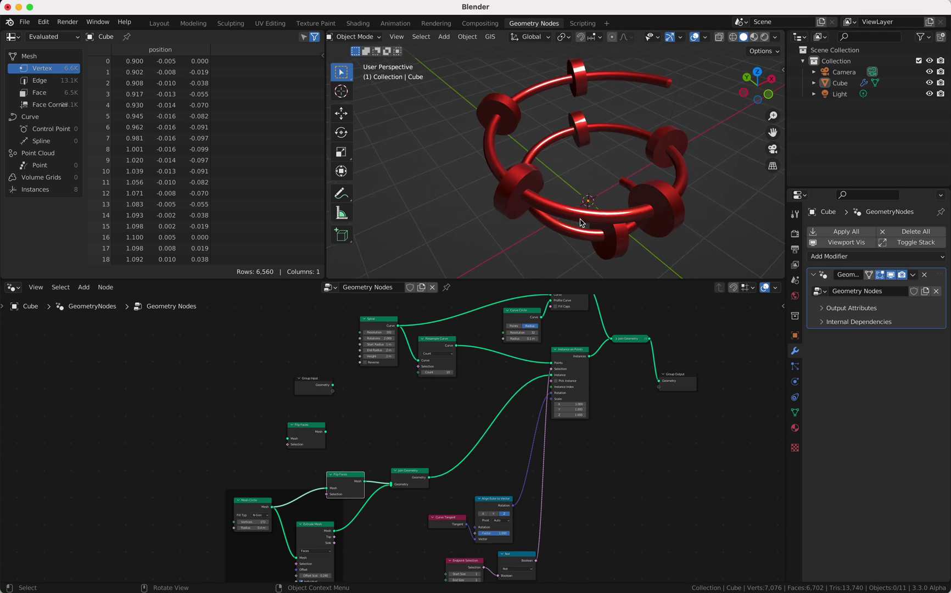
scroll(583, 222, right, 2)
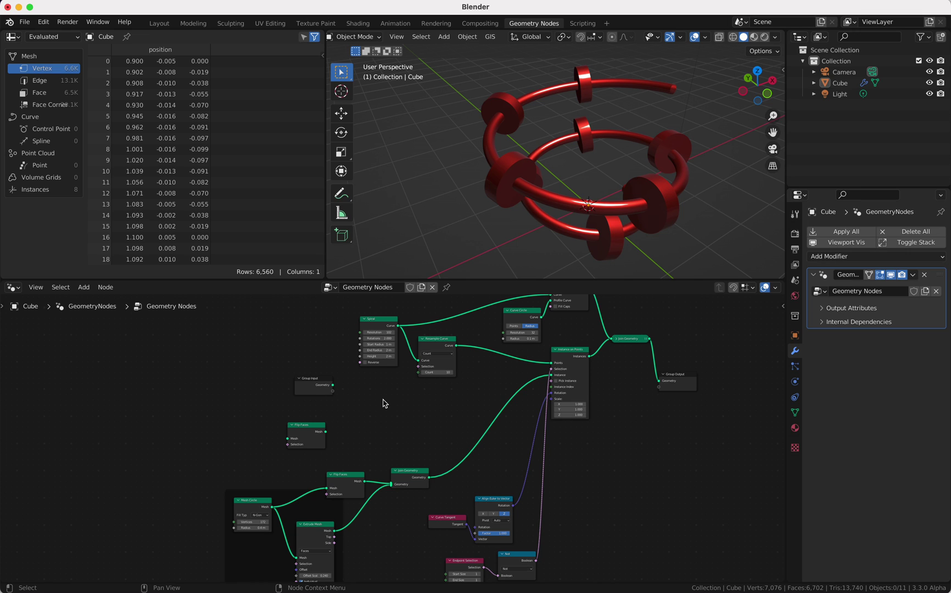
Look up "bolt" among the add-ons to check that BoltFactory is enabled, and close the preferences.
key(super+comma)
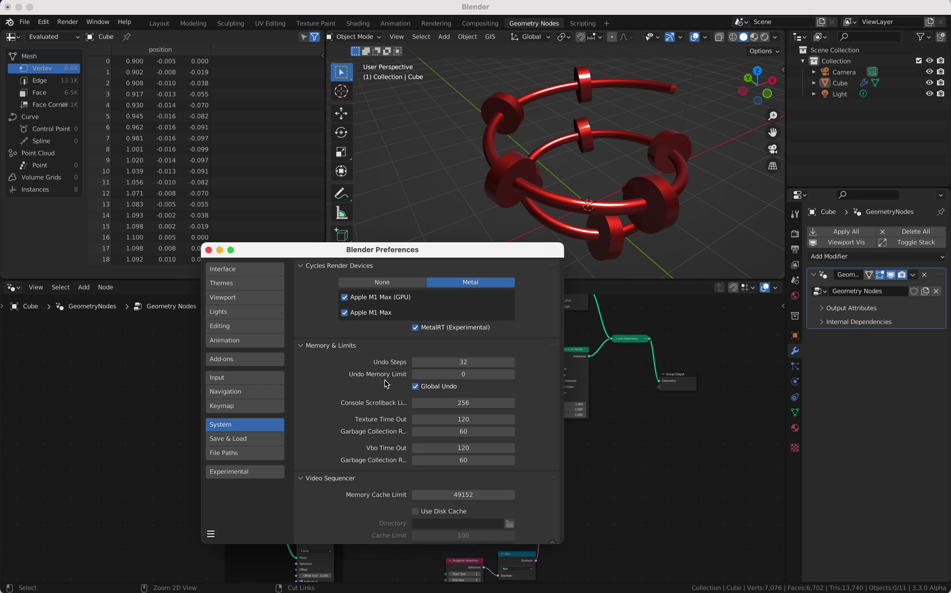
click(265, 361)
click(491, 282)
text(bolt)
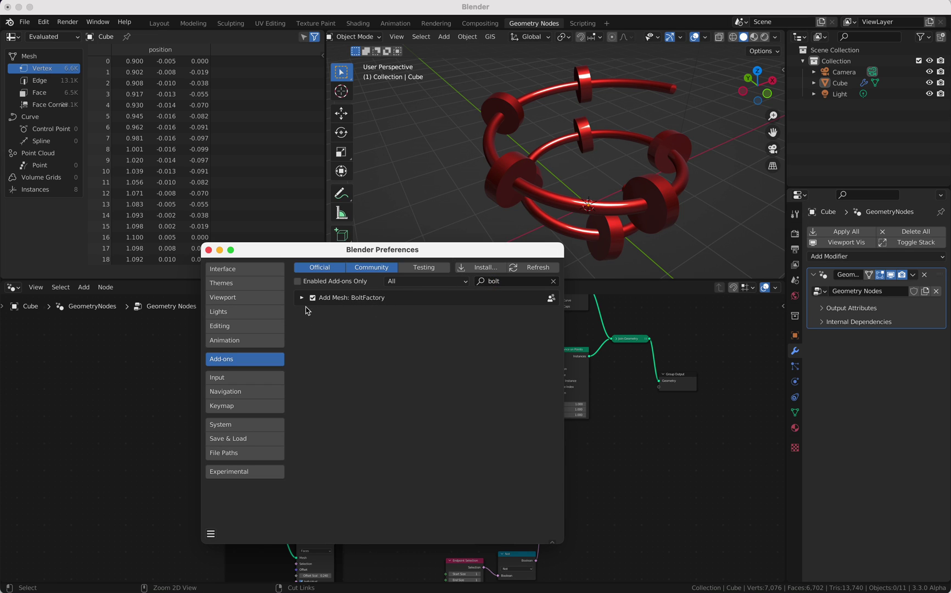
click(211, 250)
Add a Bolt mesh object to the scene and hide it in the viewport.
key(shift+a)
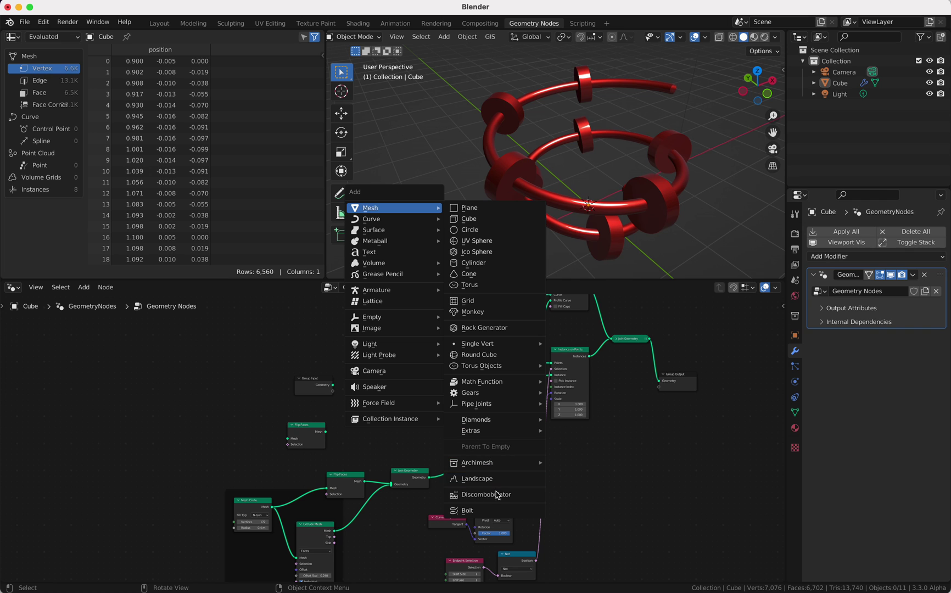
click(497, 511)
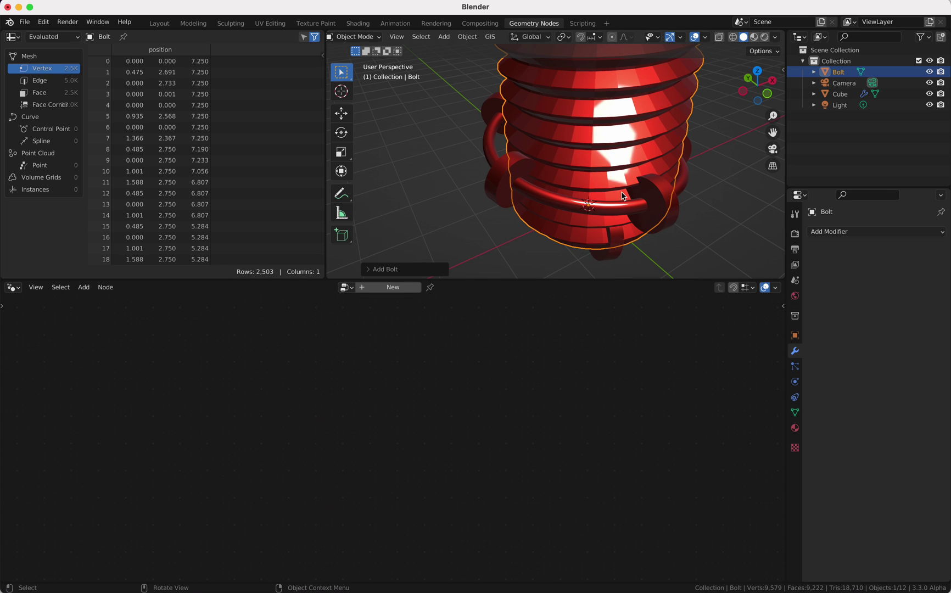
scroll(624, 196, down, 8)
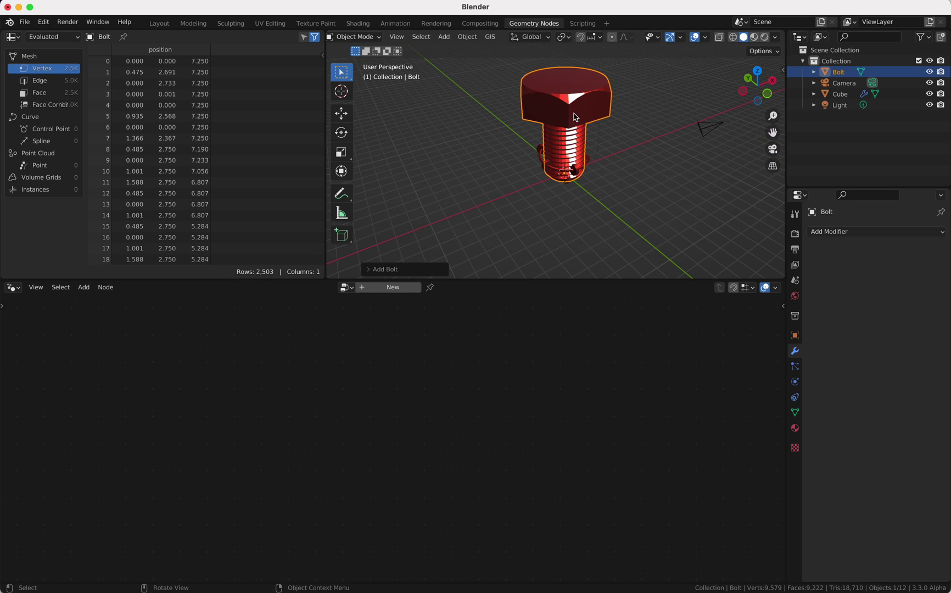
click(930, 73)
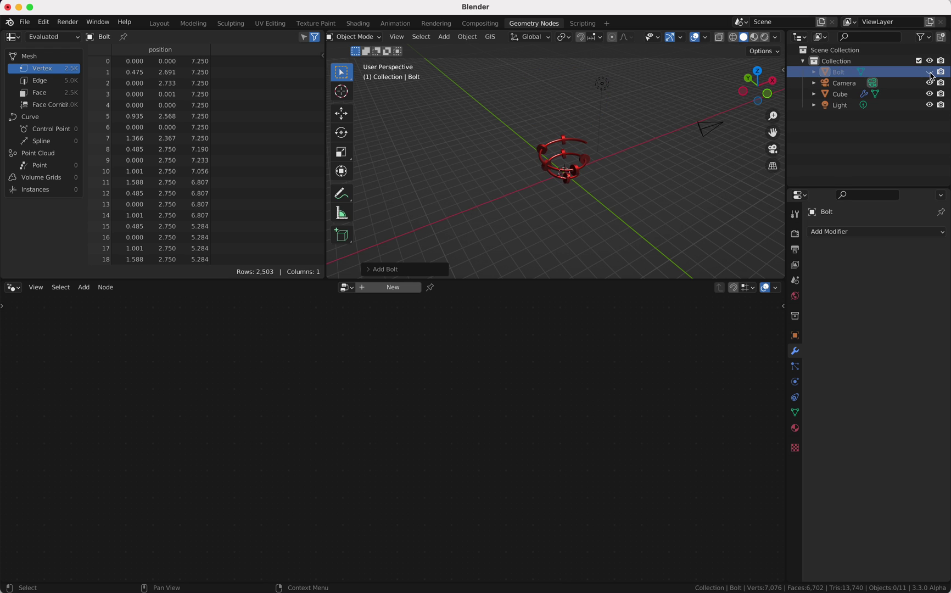
scroll(614, 182, up, 5)
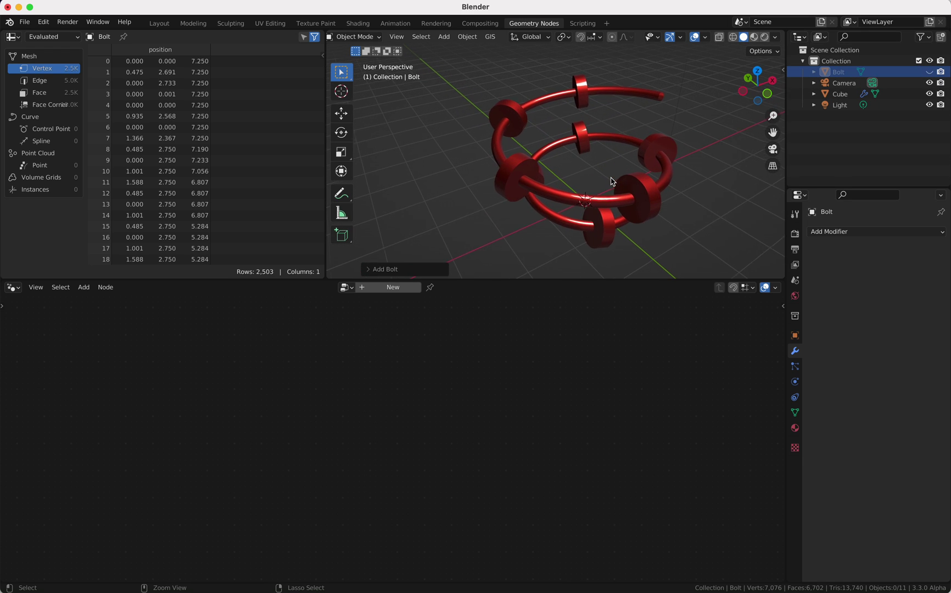
Select the spiral pipe object and bring the Bolt into its node tree as an Object Info node.
click(641, 190)
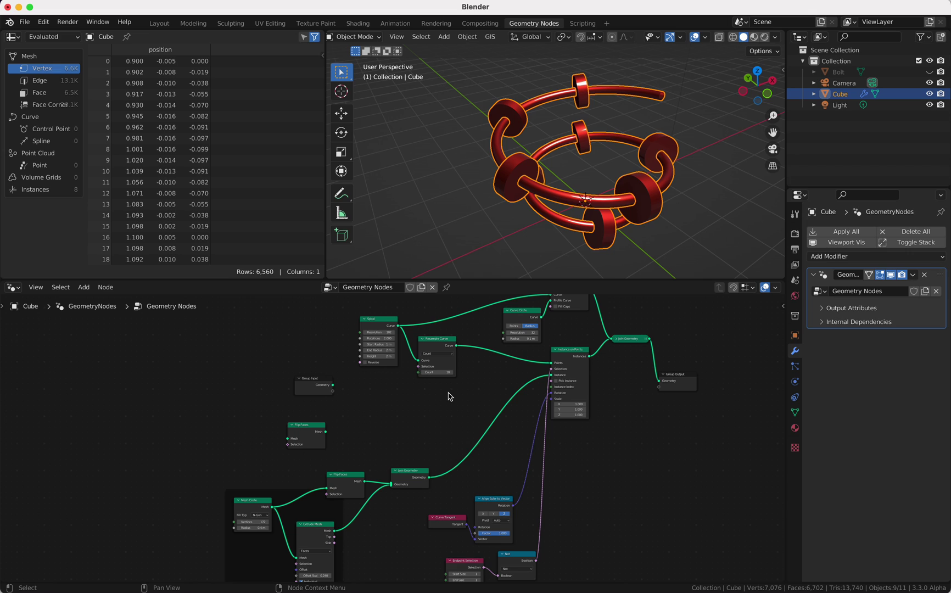
drag(839, 72, 391, 407)
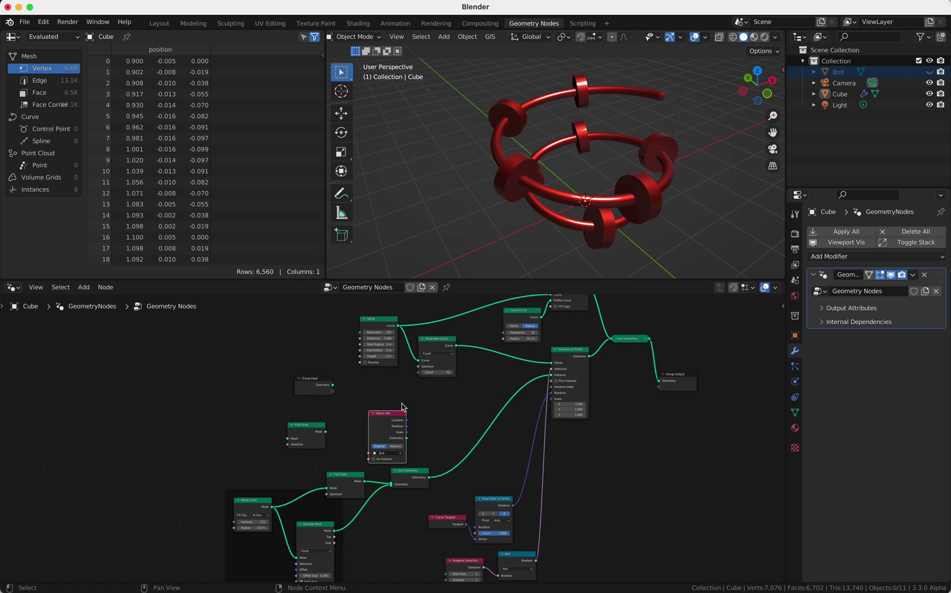
click(371, 407)
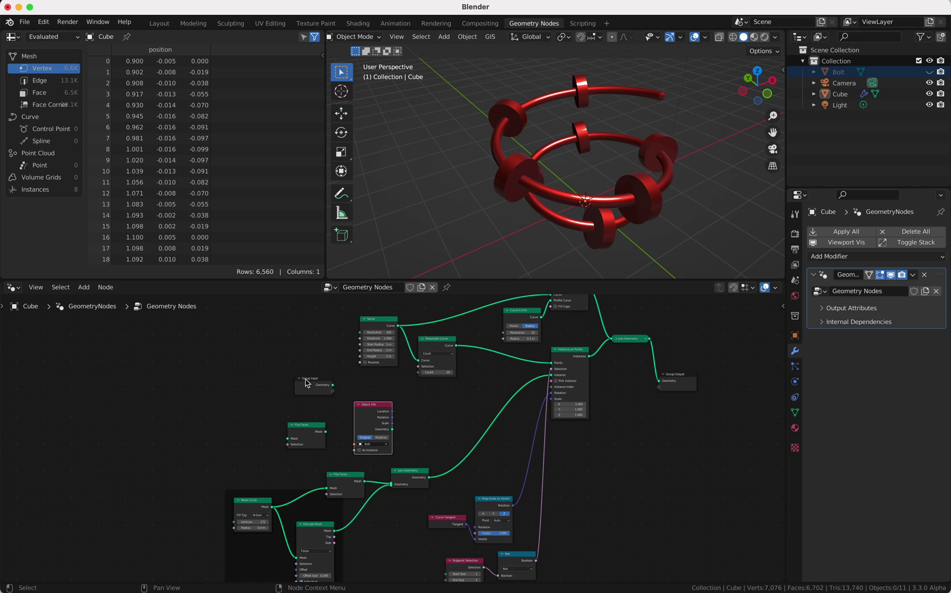
Delete the unconnected Flip Faces node and rearrange Group Input higher and Object Info into the freed space.
drag(307, 383, 304, 347)
click(311, 428)
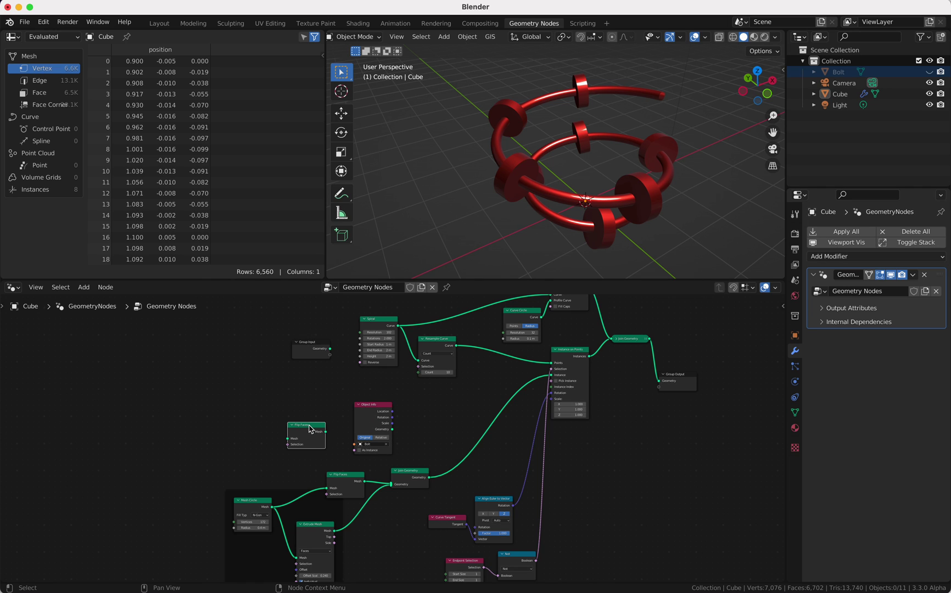
key(x)
drag(373, 406, 293, 402)
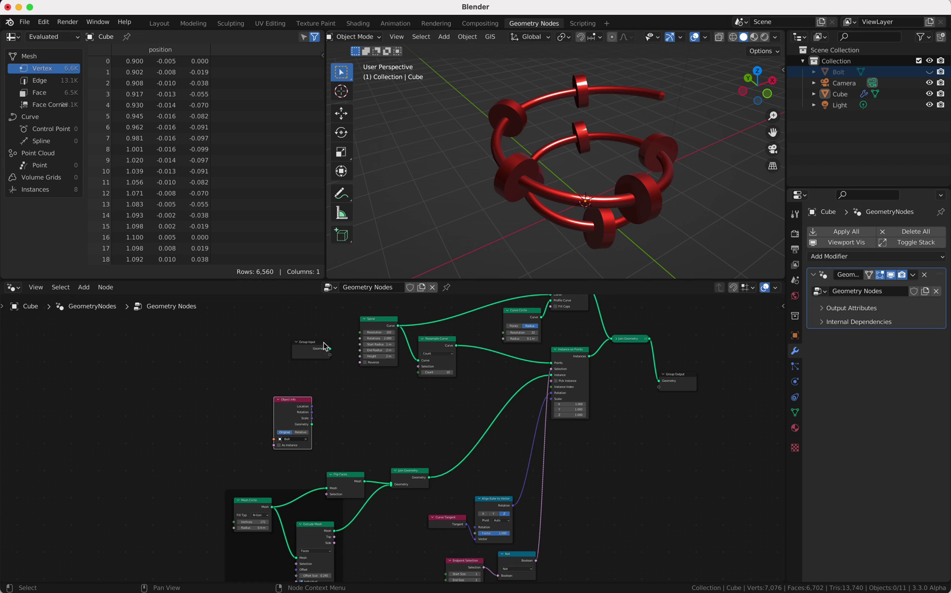
Duplicate the Mesh Circle node, place the copy just above the original and reduce its Vertices value.
scroll(413, 509, left, 2)
scroll(413, 509, down, 2)
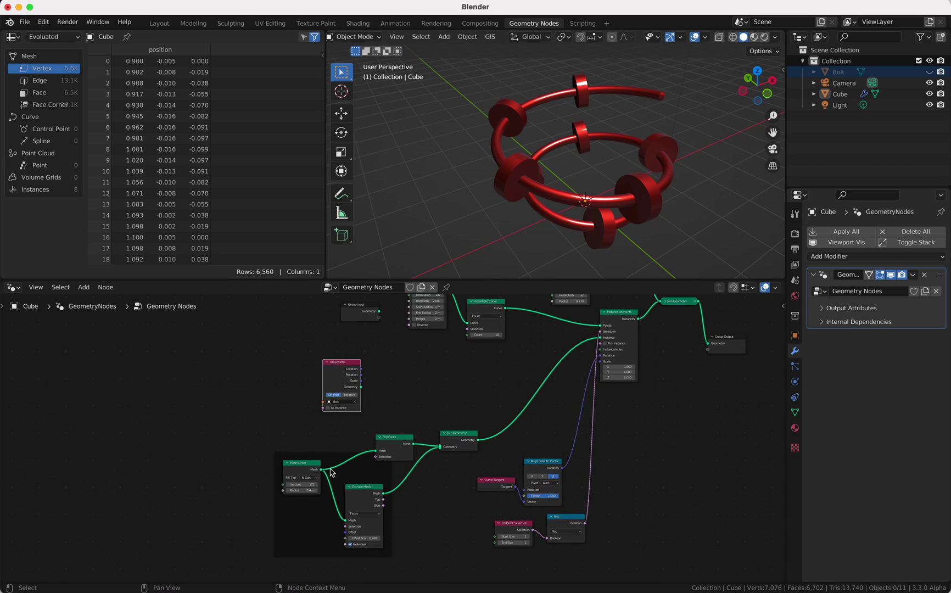
click(314, 463)
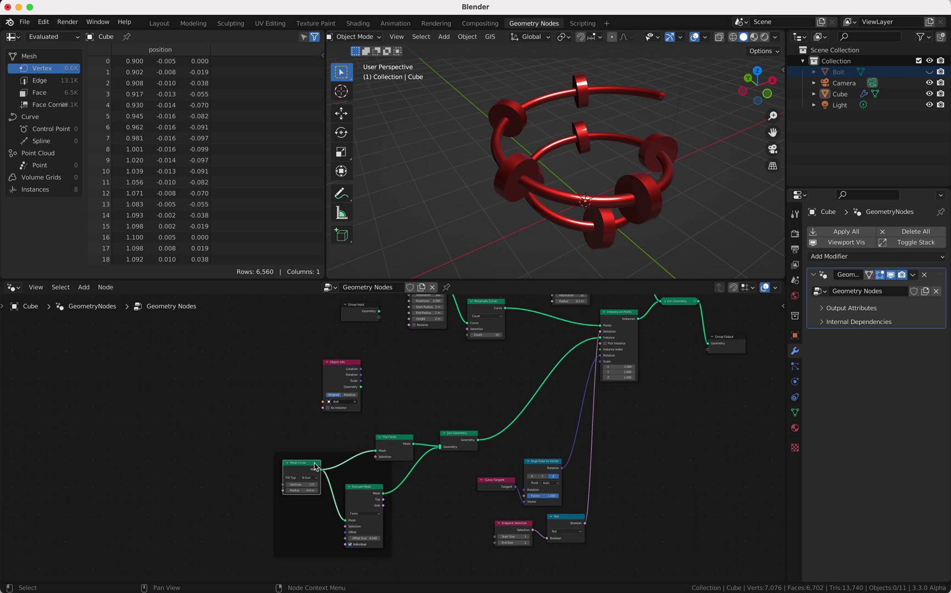
scroll(314, 463, up, 2)
key(shift+d)
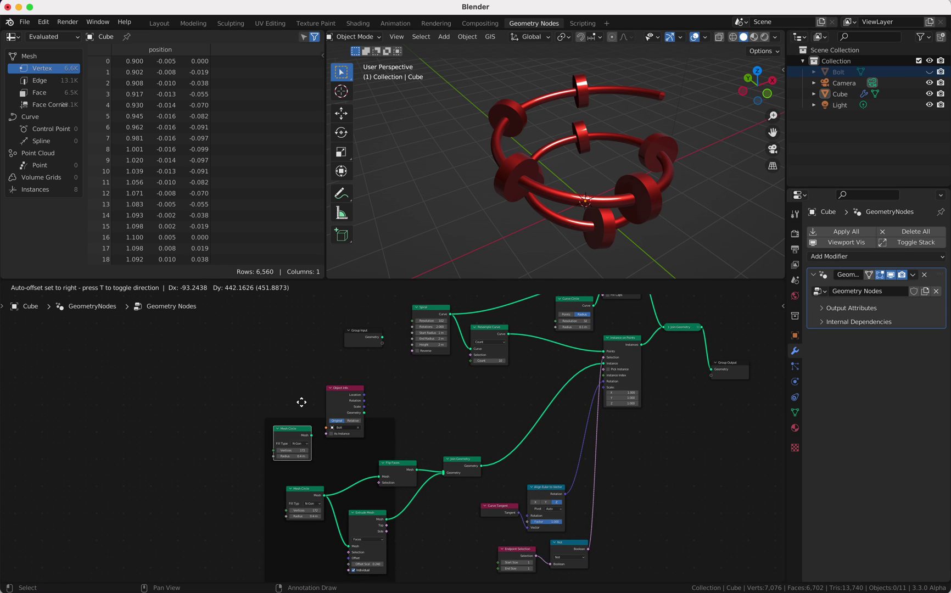
click(309, 457)
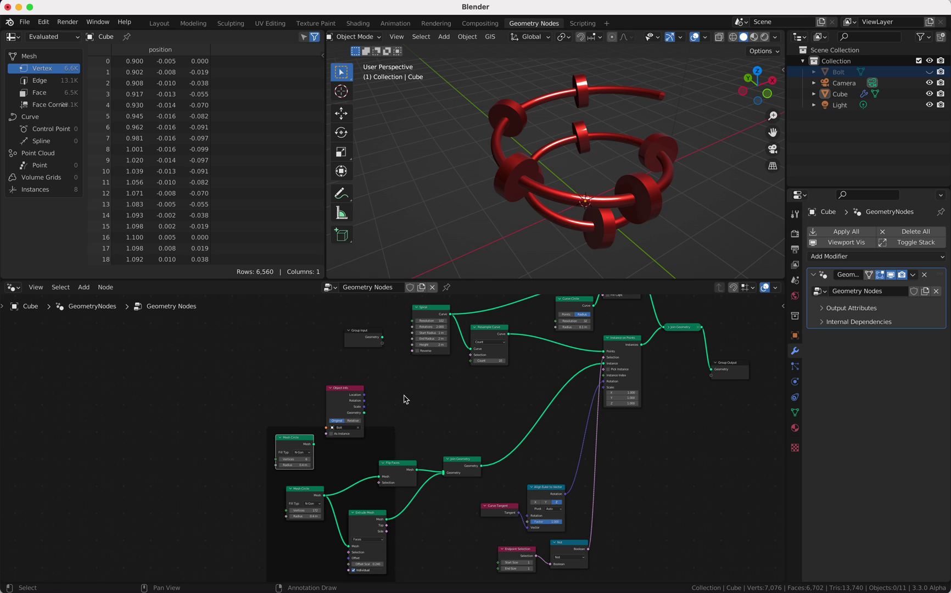
Add an Instance on Points node that instances the Bolt's Object Info geometry on the points of the duplicated Mesh Circle.
key(shift+a)
click(392, 296)
text(inst)
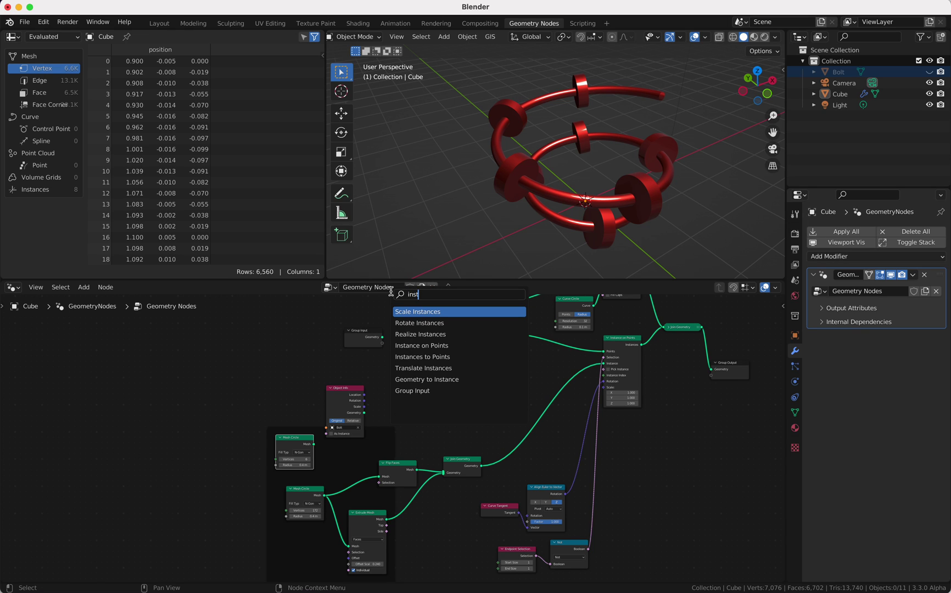
click(439, 346)
click(461, 415)
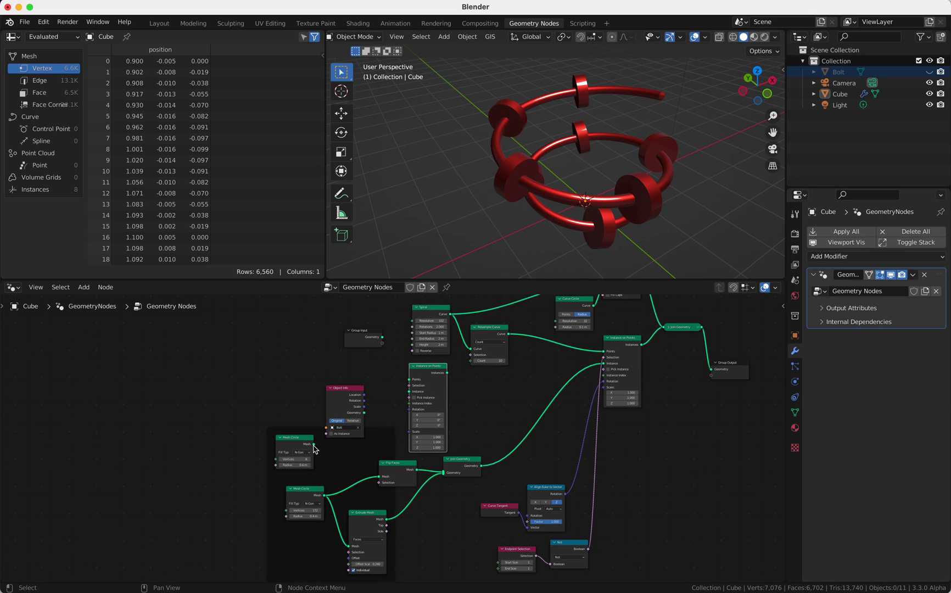
mouse_move(314, 445)
mouse_down()
mouse_move(380, 387)
mouse_move(411, 379)
mouse_up()
mouse_move(341, 385)
mouse_down()
mouse_move(319, 373)
mouse_move(372, 393)
mouse_move(410, 391)
mouse_up()
scroll(449, 397, right, 3)
scroll(449, 397, up, 3)
scroll(449, 396, right, 1)
scroll(449, 396, up, 1)
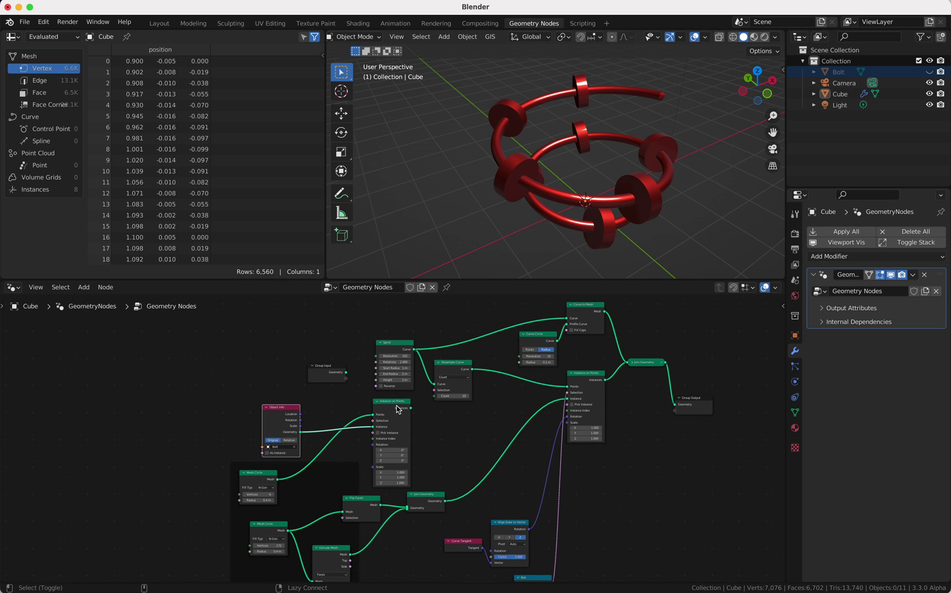
Preview the new bolt instances alone through Group Output and scale them down uniformly so the bolts form a separated ring.
ctrl+shift+click(399, 409)
scroll(495, 220, down, 8)
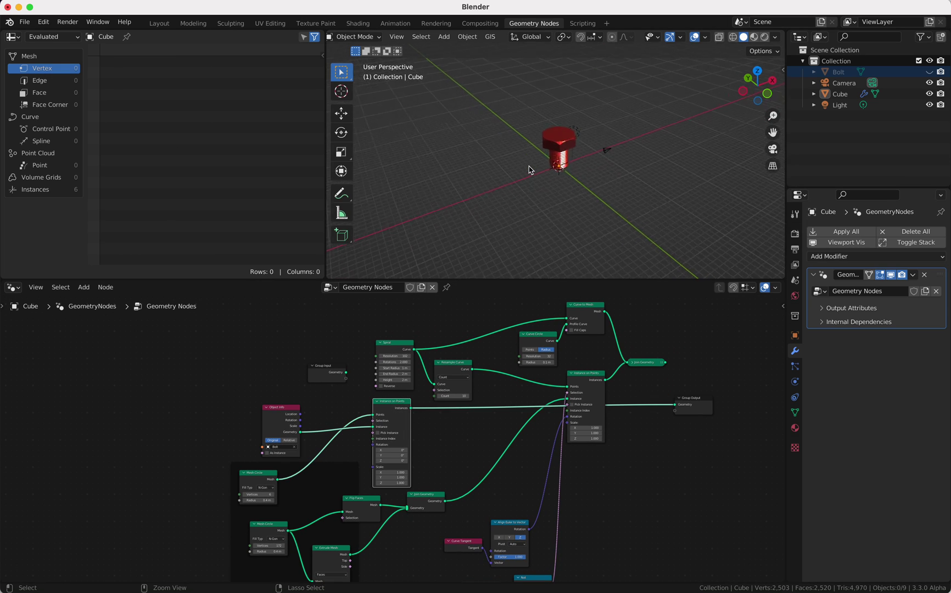
scroll(529, 170, up, 5)
scroll(529, 171, up, 2)
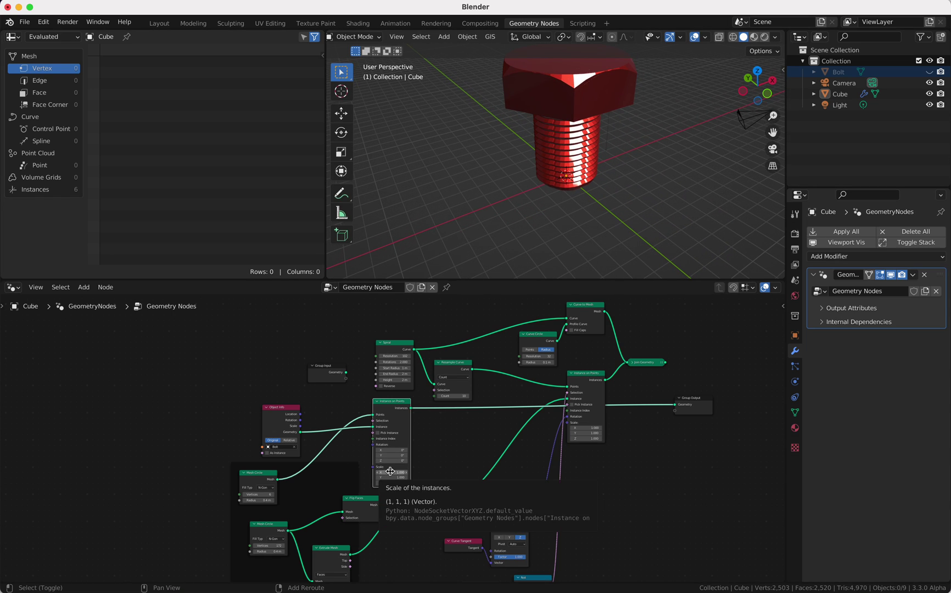
shift+drag(391, 482, 338, 482)
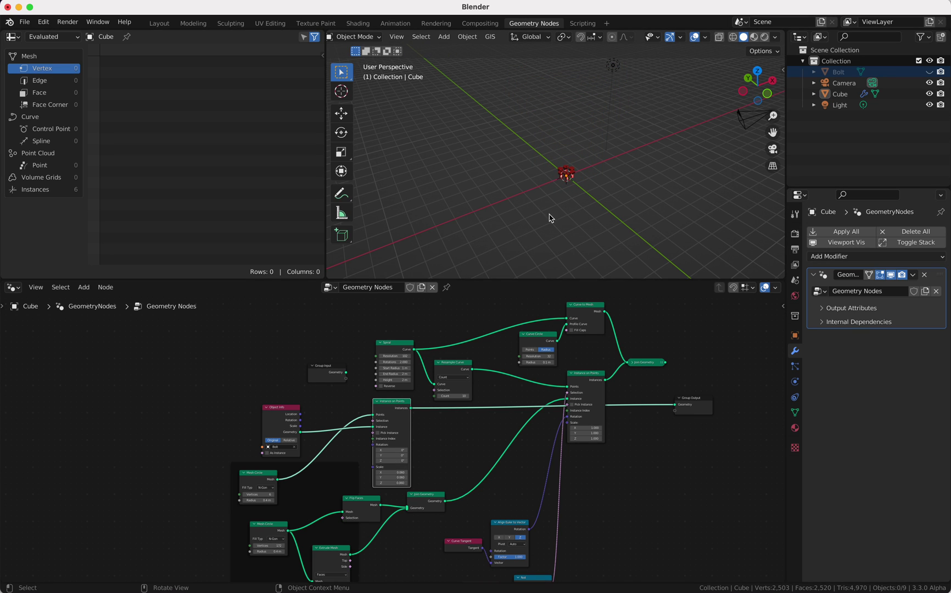
scroll(569, 152, up, 5)
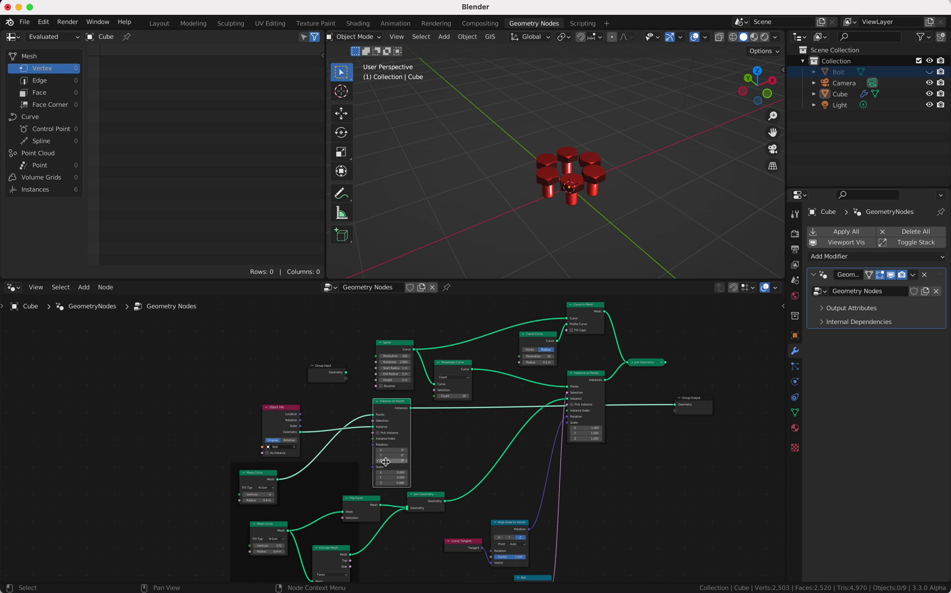
Set the Vertices value of the bolts' Mesh Circle to 5.
click(244, 496)
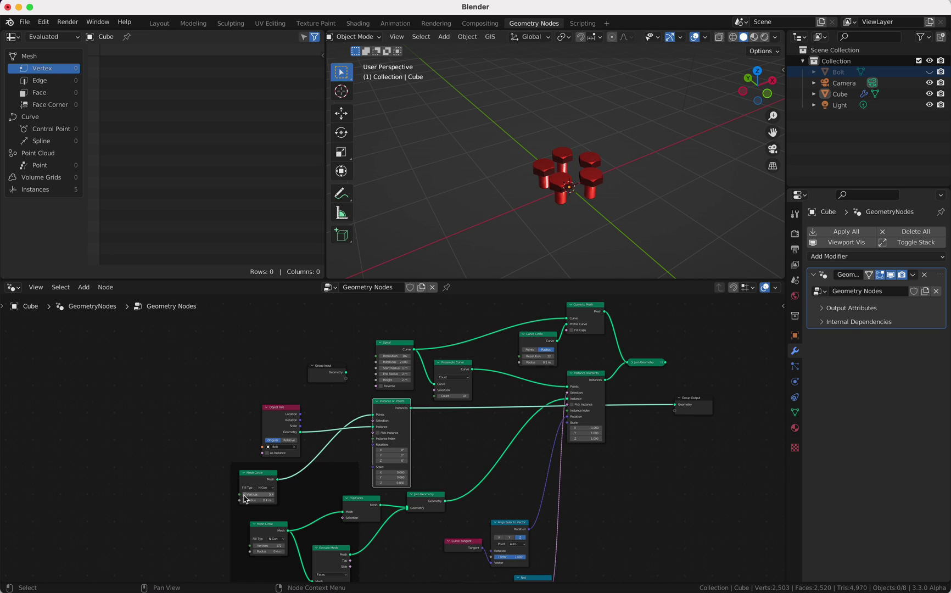
click(245, 496)
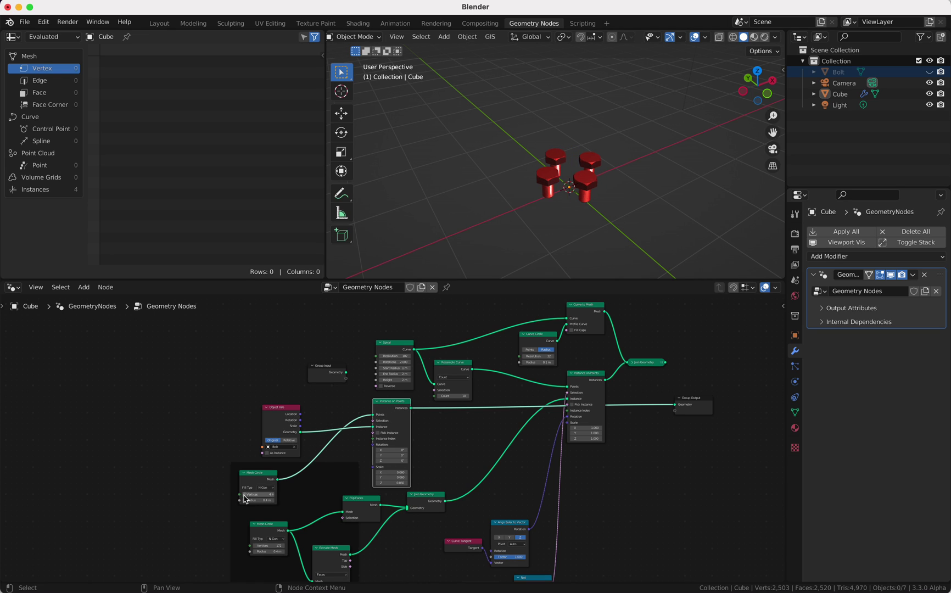
click(273, 495)
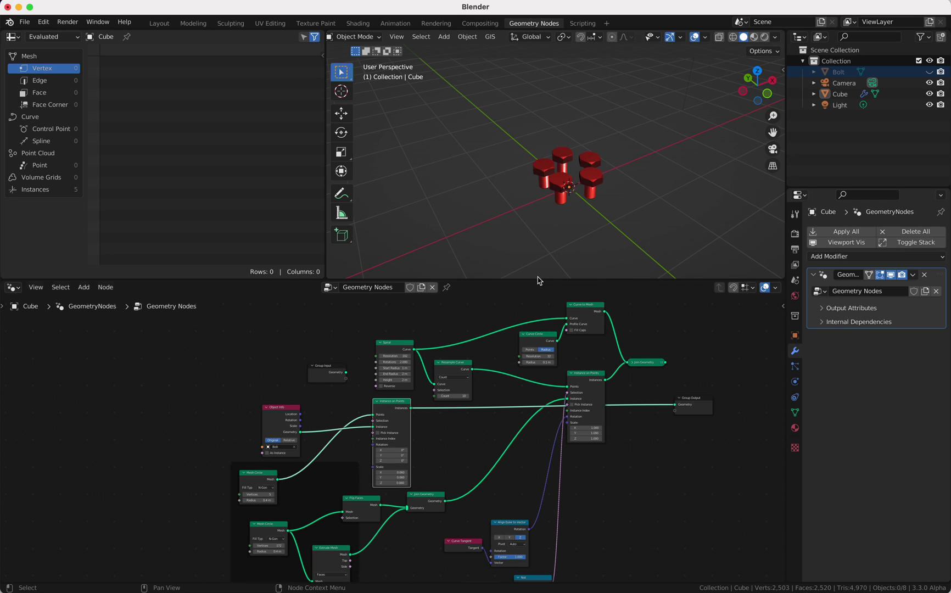
scroll(540, 276, up, 5)
scroll(539, 276, down, 10)
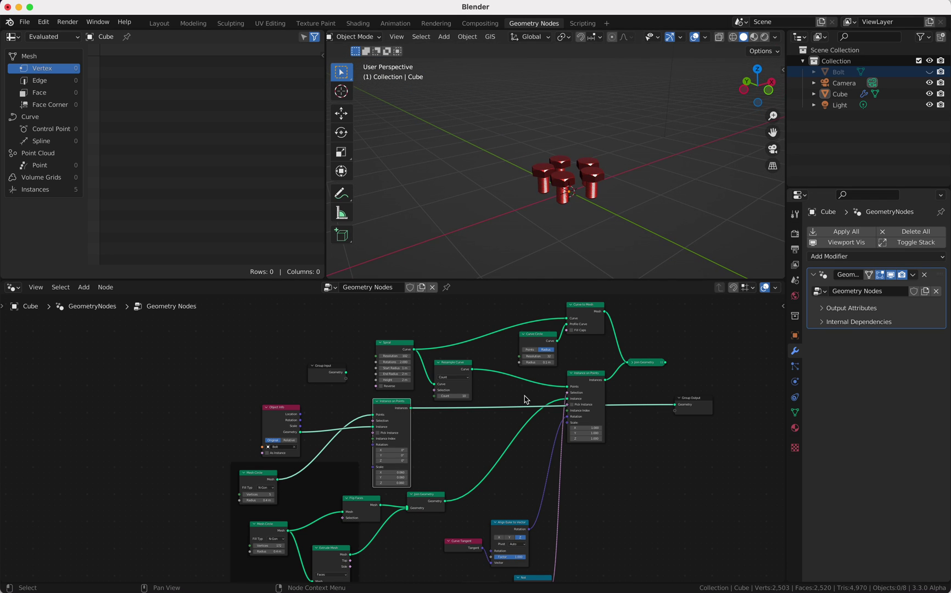
Reconnect the final Join Geometry to Group Output and feed the bolt instances into the flange's Join Geometry.
drag(666, 363, 677, 407)
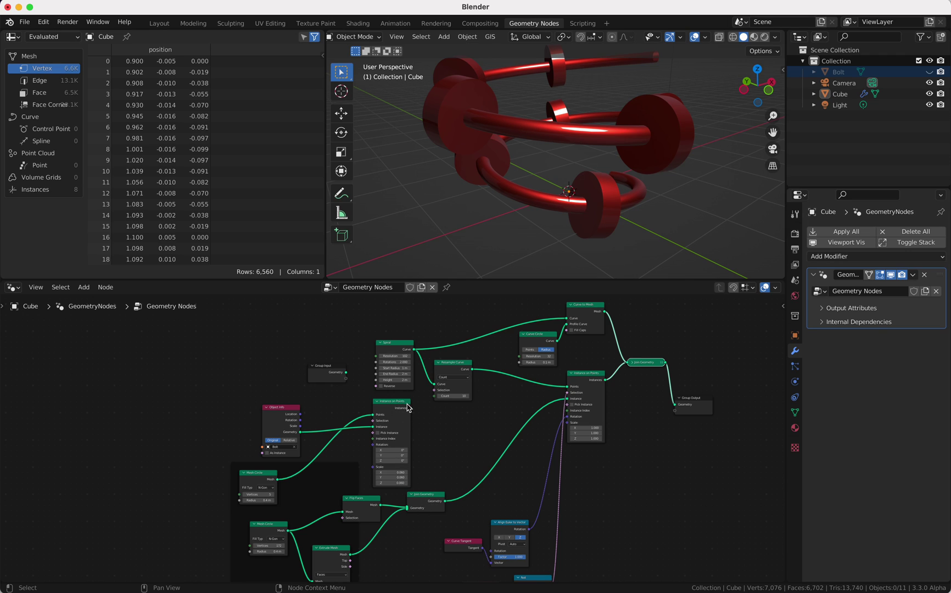
drag(412, 409, 407, 509)
scroll(546, 218, right, 5)
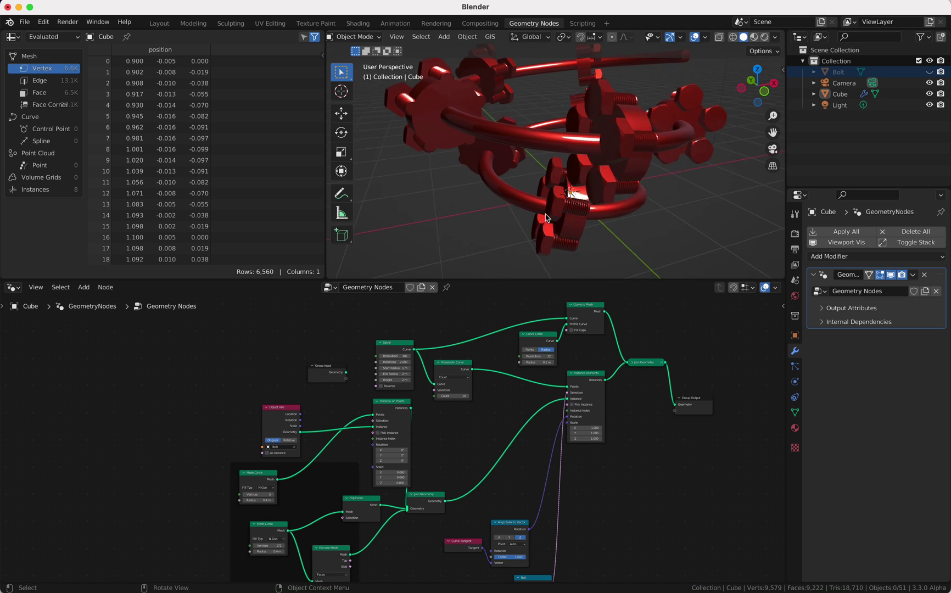
scroll(545, 218, left, 4)
scroll(546, 218, right, 4)
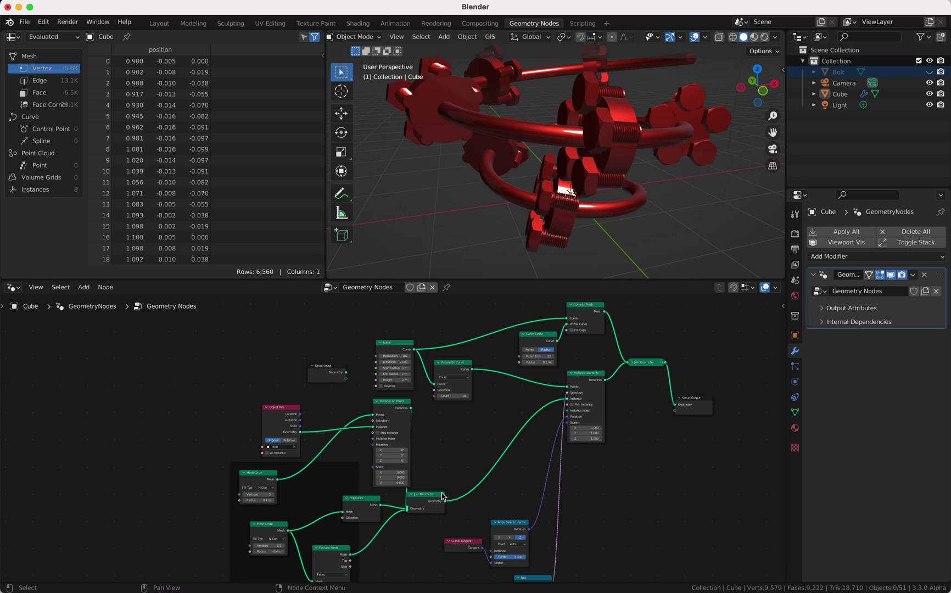
Shift the flange's Join Geometry node away from its inputs and reduce the bolt instances' scale to 0.020 on all axes.
drag(443, 493, 474, 489)
mouse_move(400, 472)
mouse_down()
mouse_move(405, 483)
mouse_move(388, 484)
mouse_up()
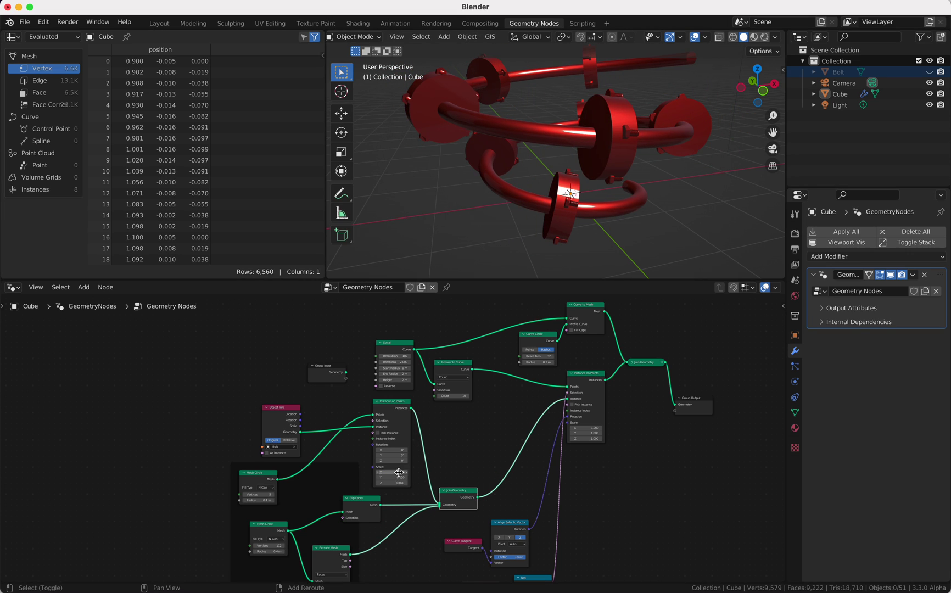
scroll(536, 232, left, 5)
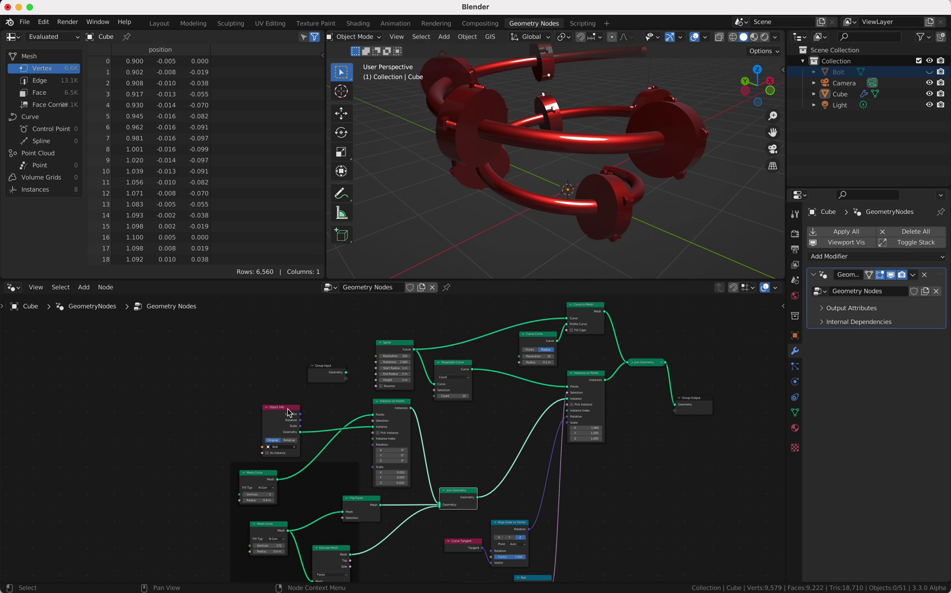
Insert a Transform node between Object Info and the bolts' Instance on Points, with a Z translation of about 8.14 m.
drag(283, 409, 198, 405)
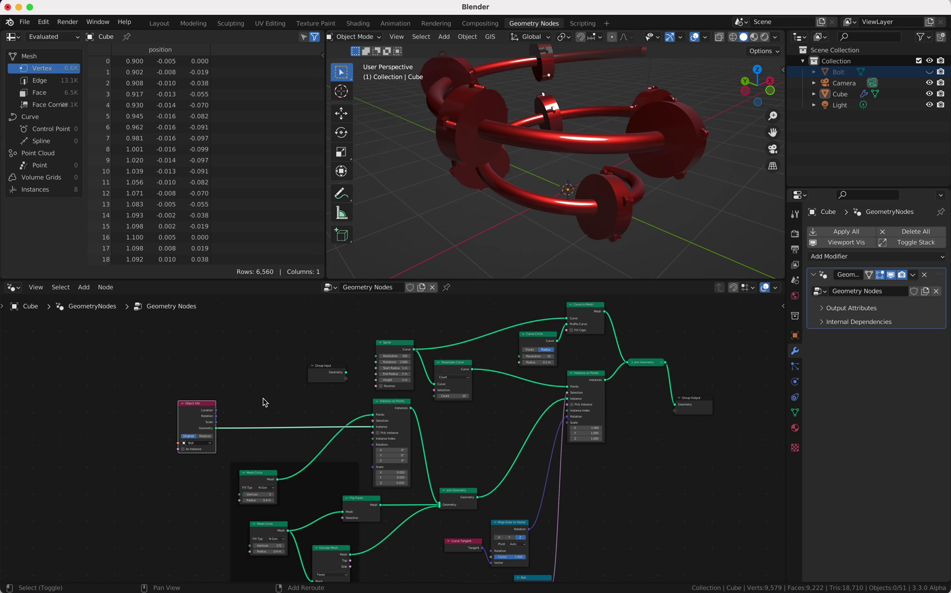
key(shift+a)
text(tr)
key(Return)
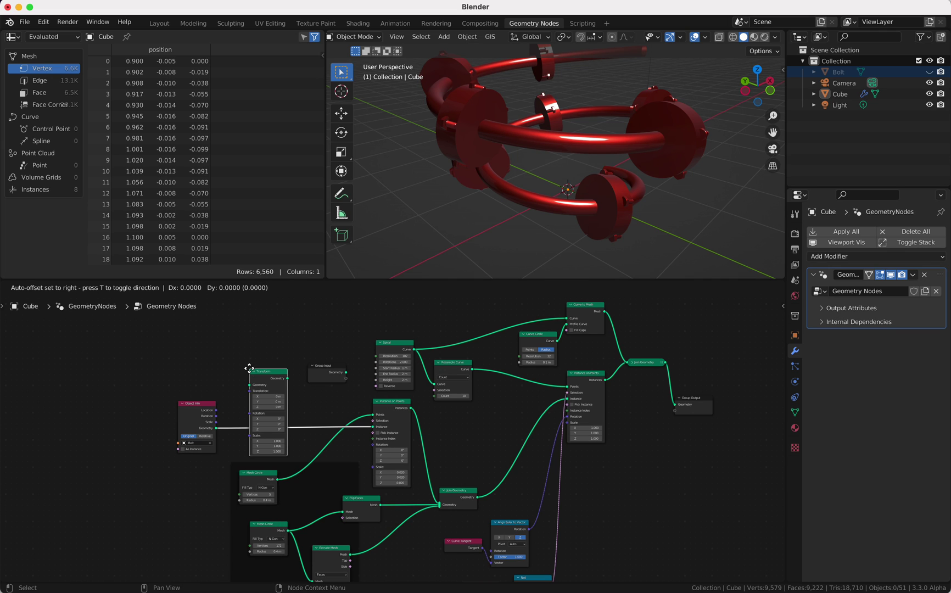
click(268, 393)
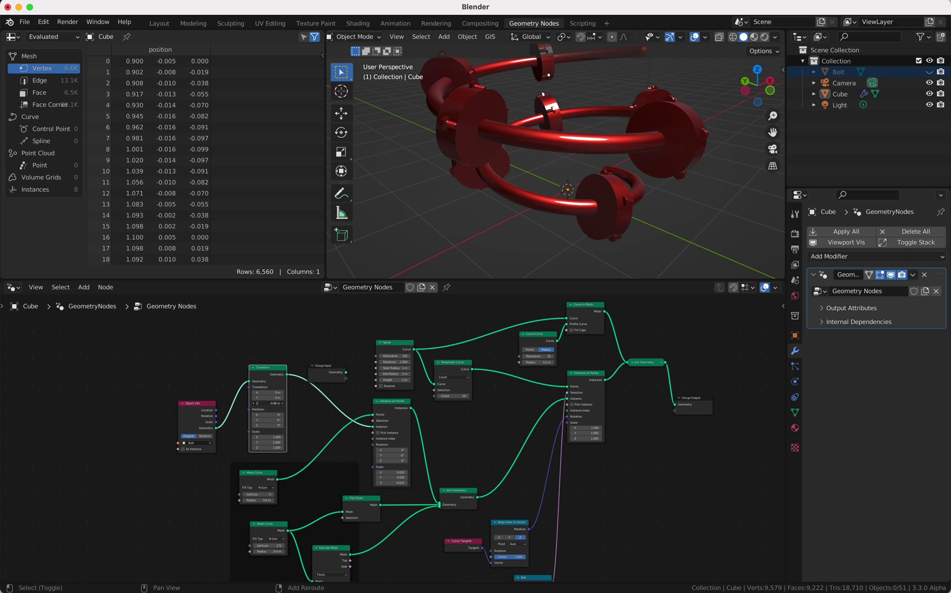
drag(267, 403, 279, 404)
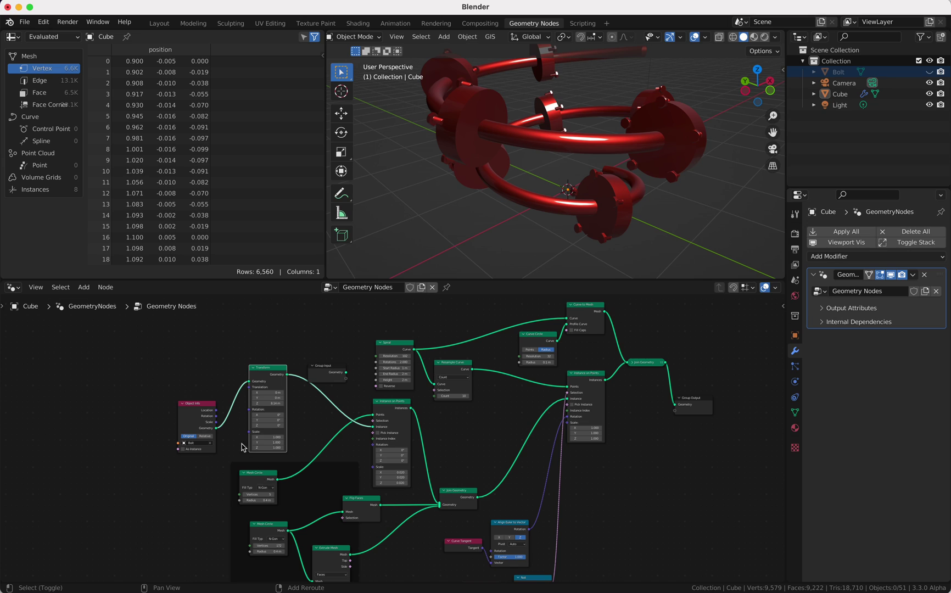
Reduce the radius of the bolts' Mesh Circle to 0.28 m.
drag(260, 498, 252, 498)
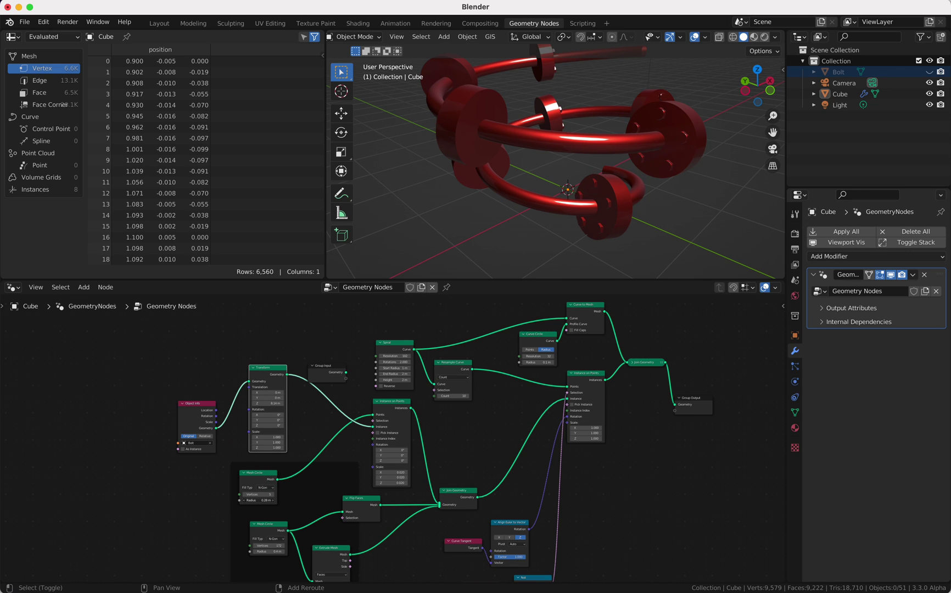
scroll(542, 214, right, 10)
ctrl+scroll(543, 214, up, 4)
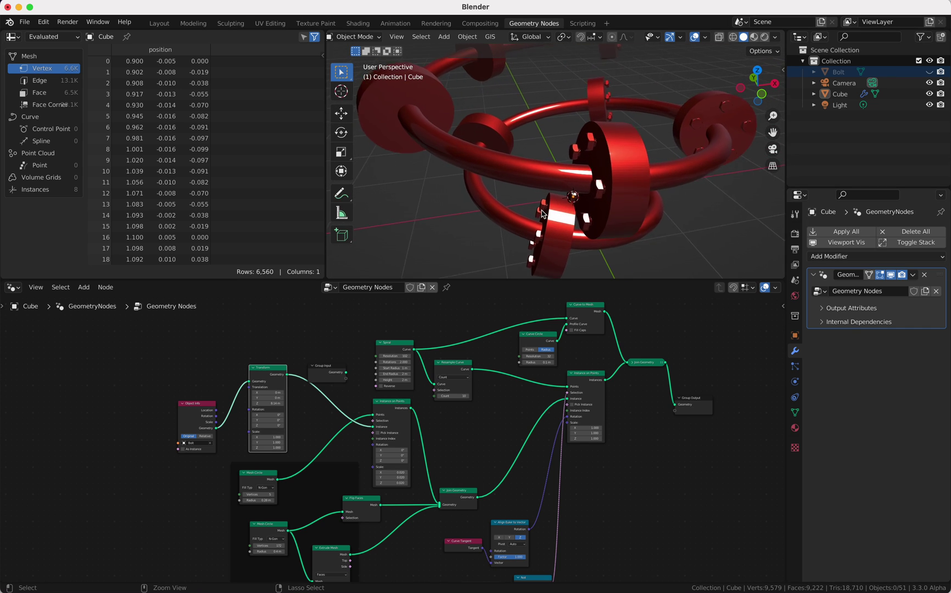
Examine from several angles how the bolts sit on the flanges along the spiral pipe.
ctrl+scroll(542, 215, up, 5)
ctrl+scroll(542, 214, down, 8)
scroll(543, 214, up, 5)
scroll(542, 214, down, 4)
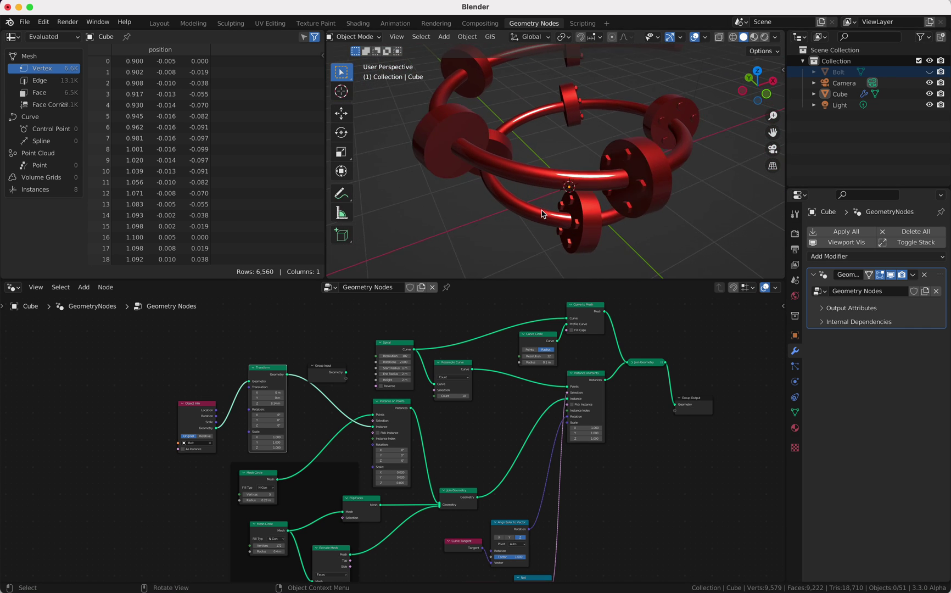
ctrl+scroll(542, 215, up, 4)
scroll(542, 214, right, 10)
scroll(542, 215, left, 4)
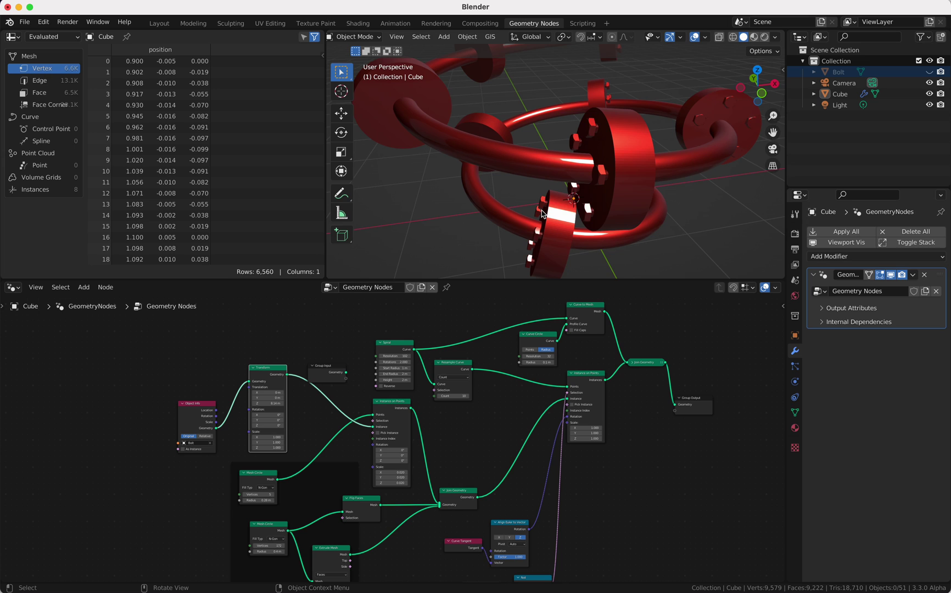
scroll(542, 214, left, 10)
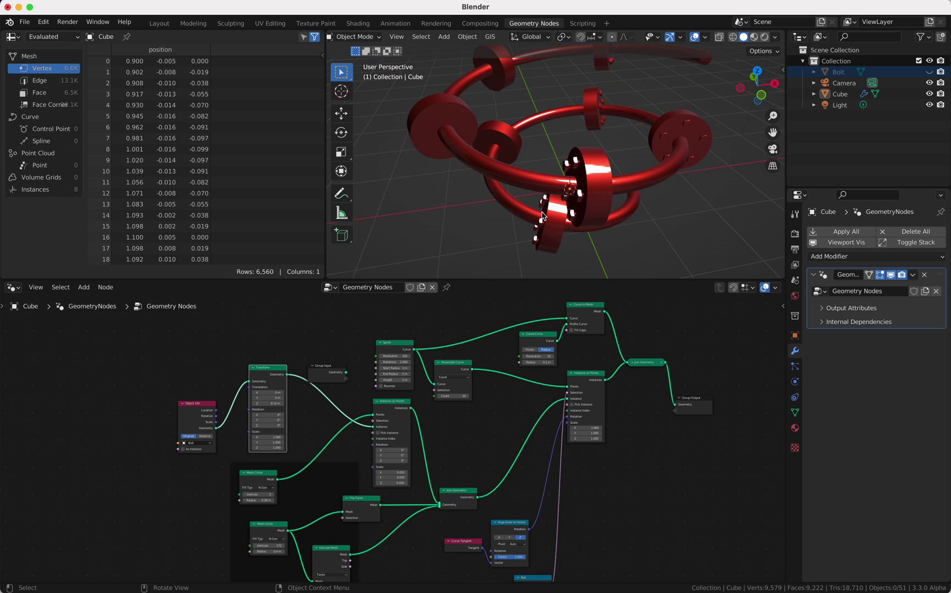
scroll(542, 216, left, 10)
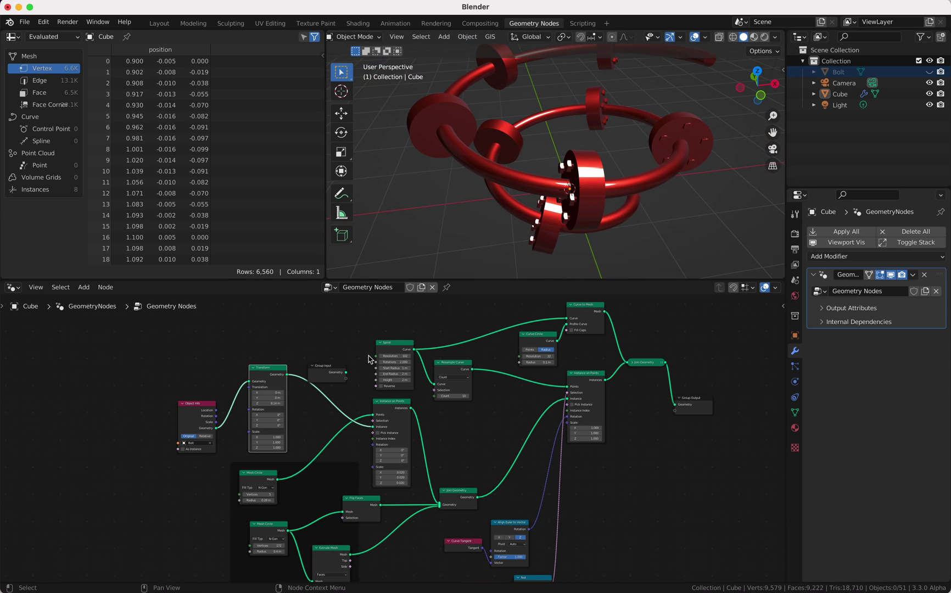
Add a Scene Time node in the free space ahead of the Object Info node.
scroll(319, 383, left, 10)
key(shift+a)
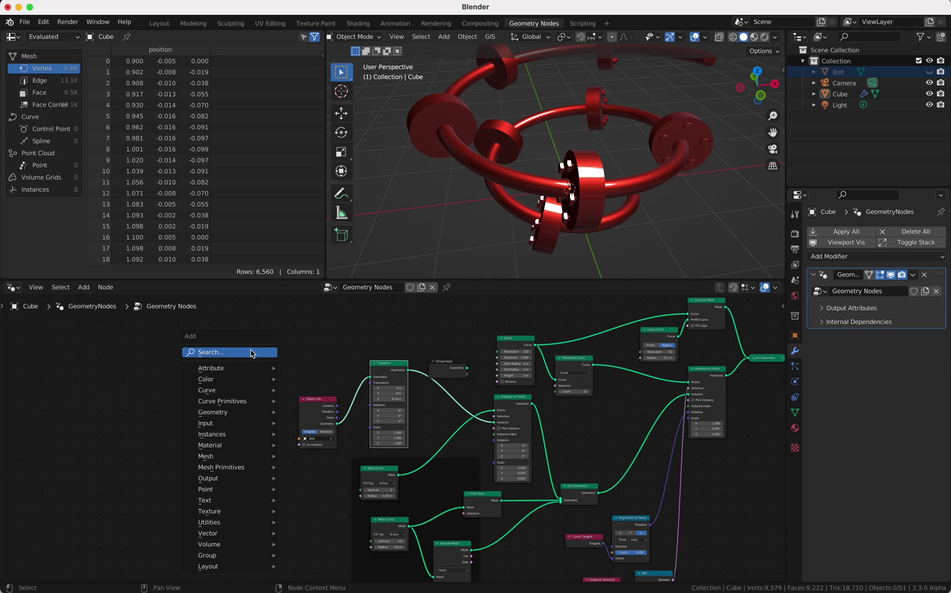
click(250, 351)
text(sce)
key(Return)
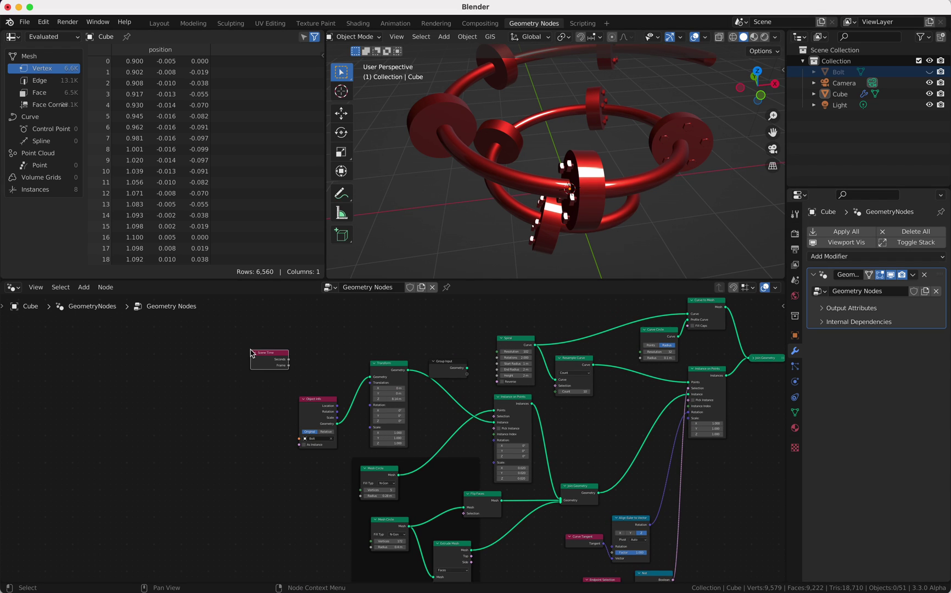
click(178, 388)
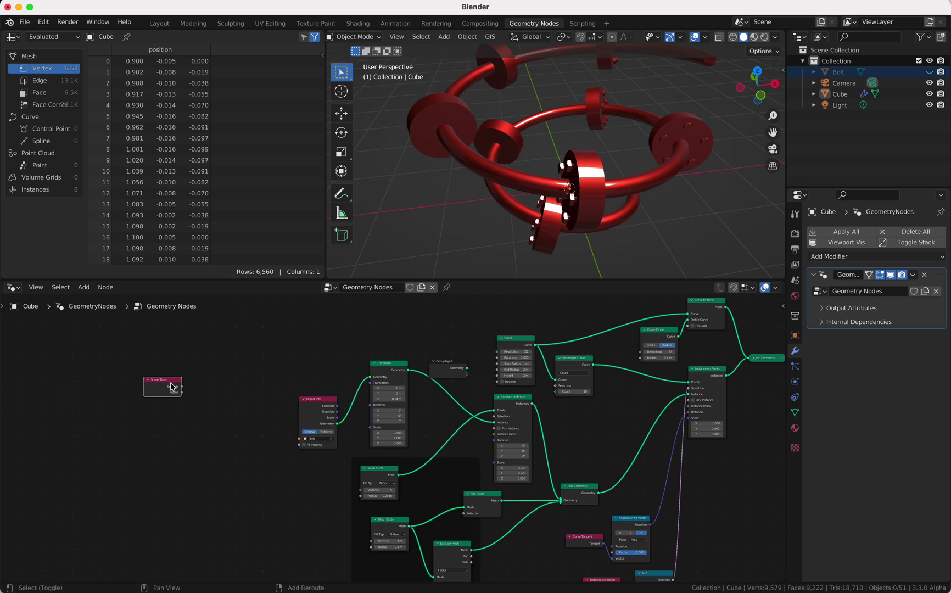
scroll(187, 400, up, 2)
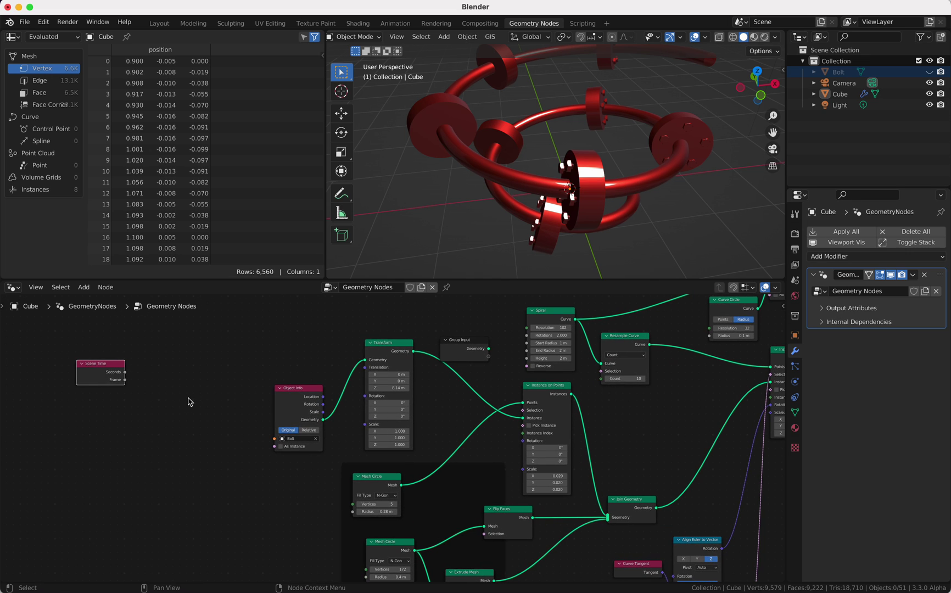
Add a Map Range node beside Scene Time and connect the Frame output to its Value input.
key(shift+a)
mouse_move(186, 398)
click(177, 370)
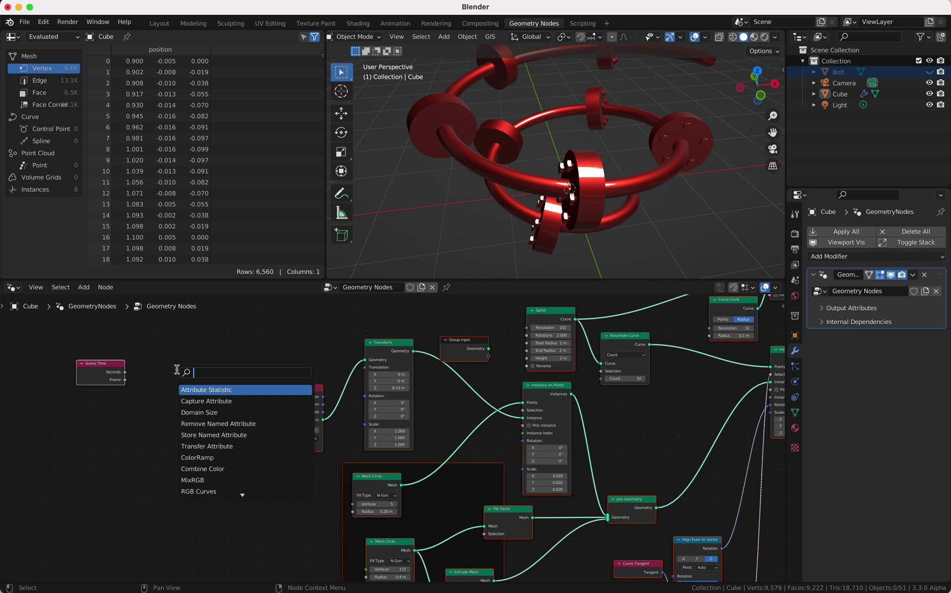
text(map)
key(Return)
click(166, 328)
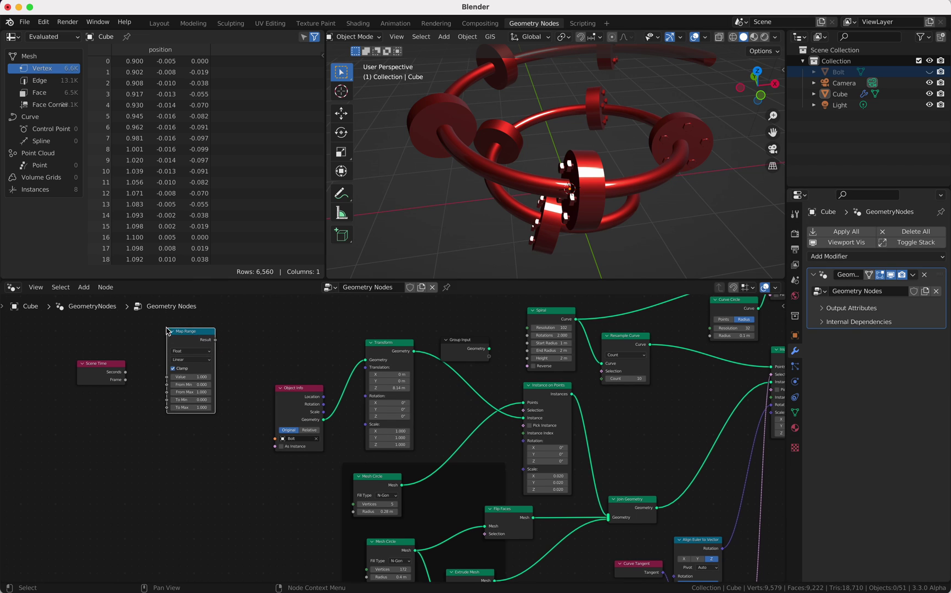
middle_drag(166, 329, 207, 341)
drag(168, 393, 208, 390)
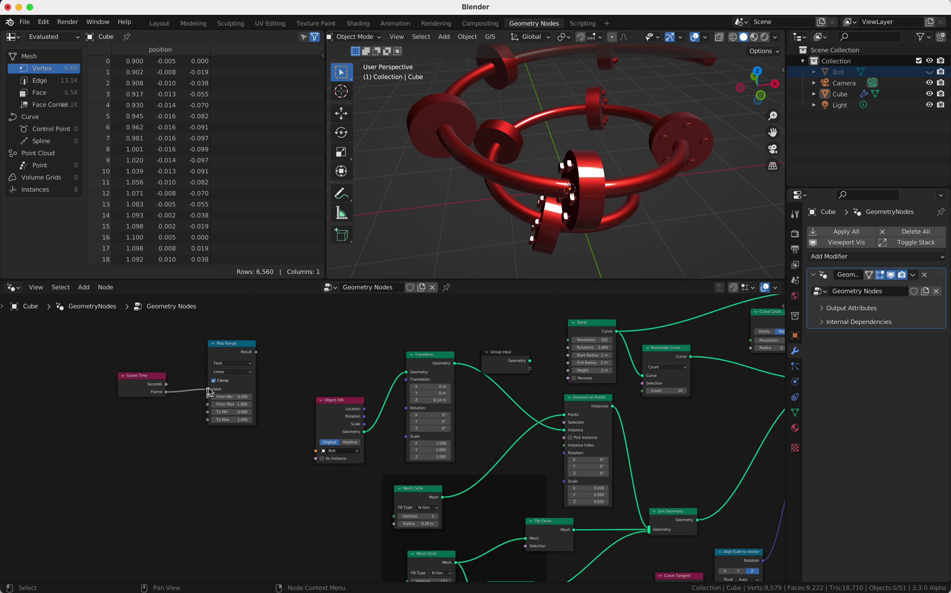
Set the Map Range node's From Min to 1 and From Max to 30.
click(238, 396)
text(1)
key(Return)
click(245, 405)
text(30)
key(Return)
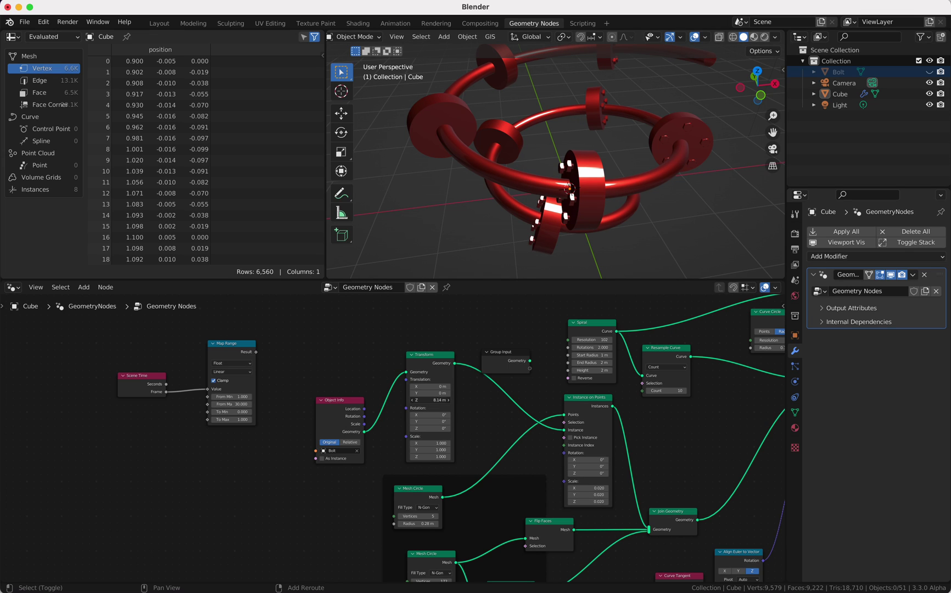
Lower the bolt Transform node's Z translation to about 7.02 m so the bolts sit tighter against the flanges.
drag(431, 401, 425, 400)
scroll(585, 121, up, 3)
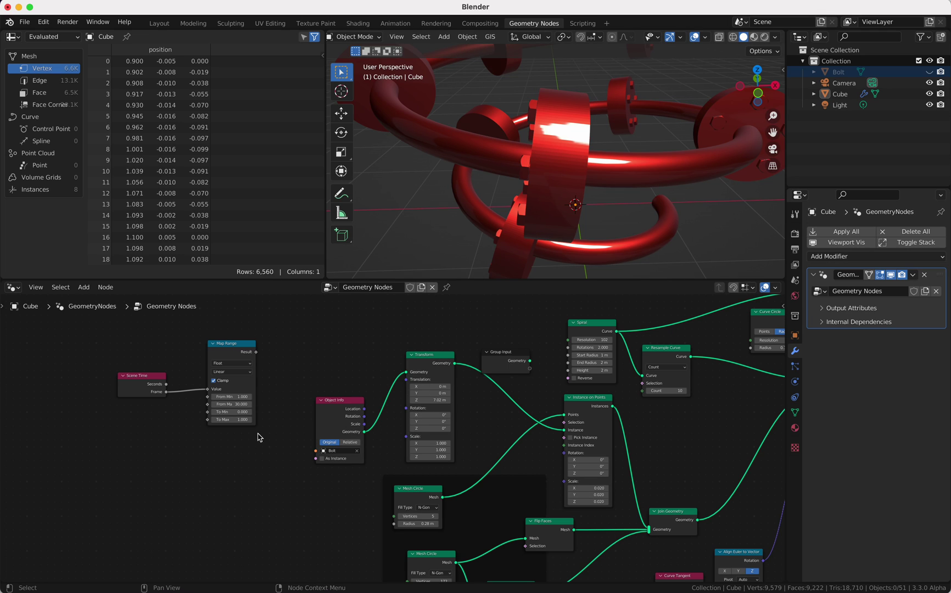
Set the Map Range node's To Max to 7.02.
click(232, 419)
text(7.02)
key(Return)
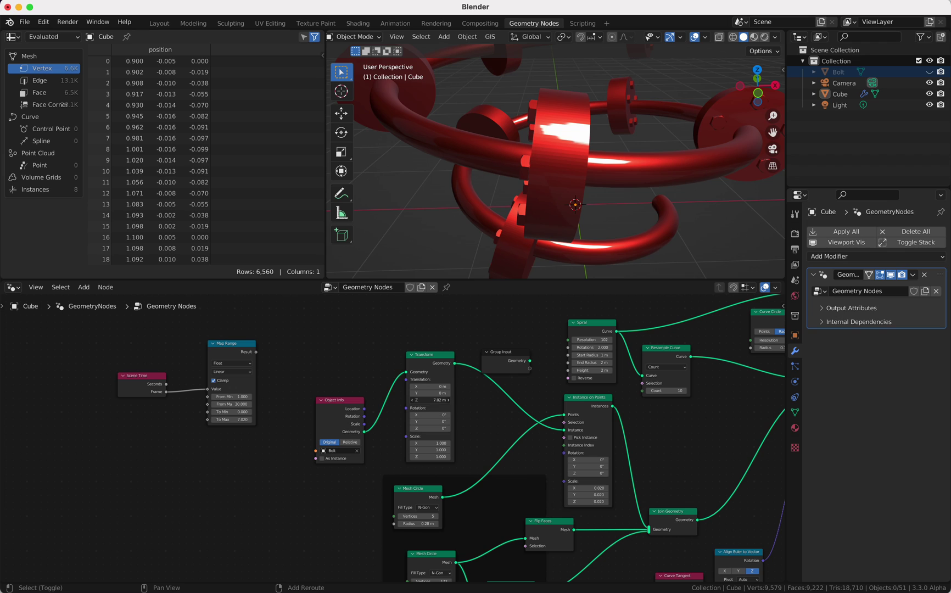
Raise the bolt Transform node's Z translation to about 11.8 m to pull the bolts out, and set Map Range's To Min to 11.8.
drag(430, 400, 467, 399)
middle_drag(477, 237, 487, 242)
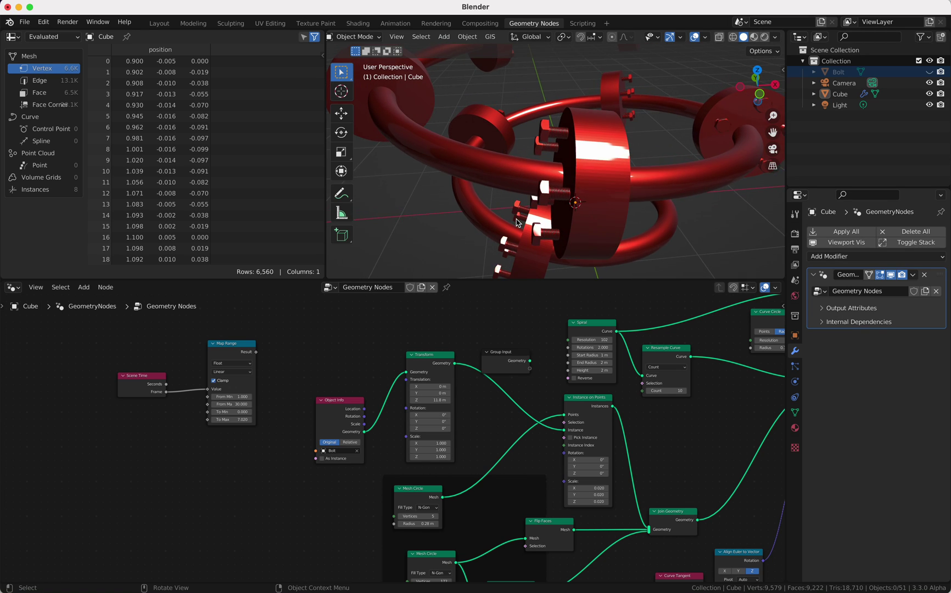
click(223, 412)
text(11.8)
key(Return)
Split a narrow strip off above the node editor and turn it into a Timeline.
drag(5, 283, 6, 328)
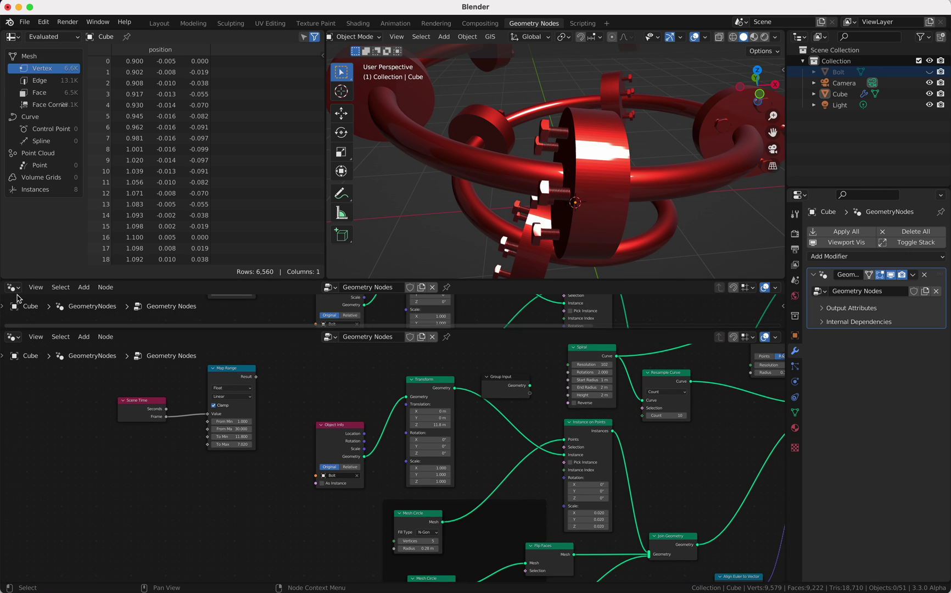
click(12, 287)
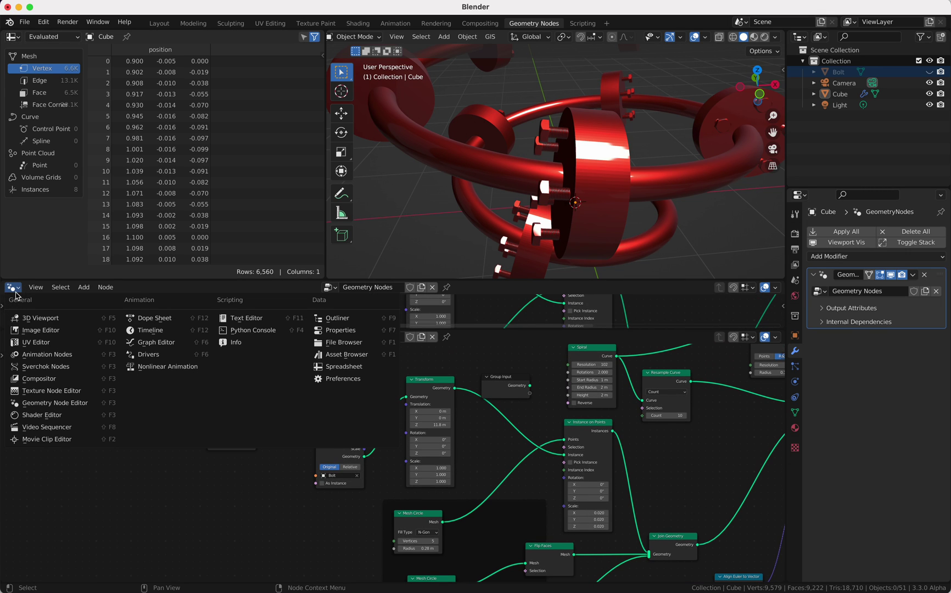
click(182, 332)
Add a Combine XYZ node with Map Range's Result feeding Z, and connect its Vector to the bolt Transform node's Translation.
mouse_move(257, 380)
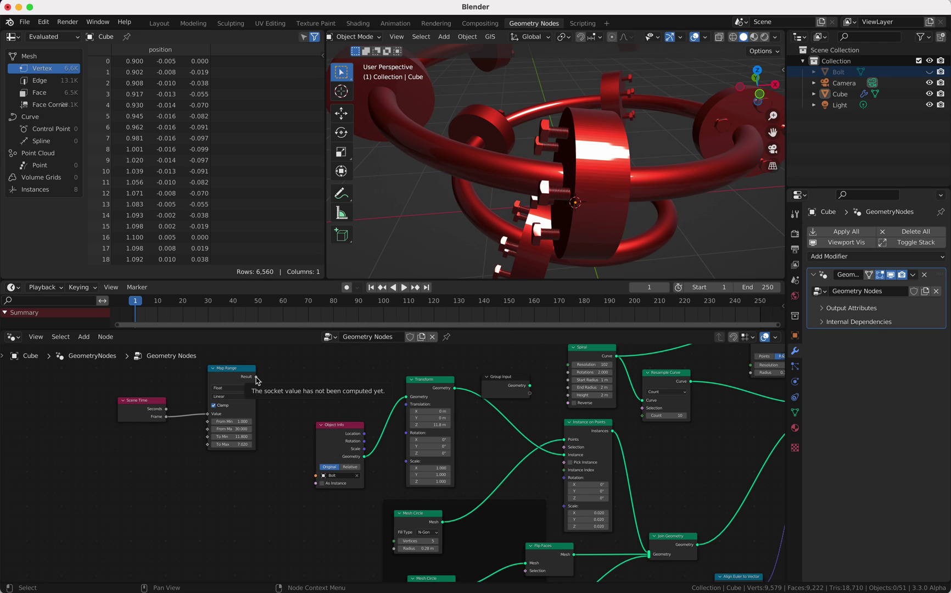
click(221, 384)
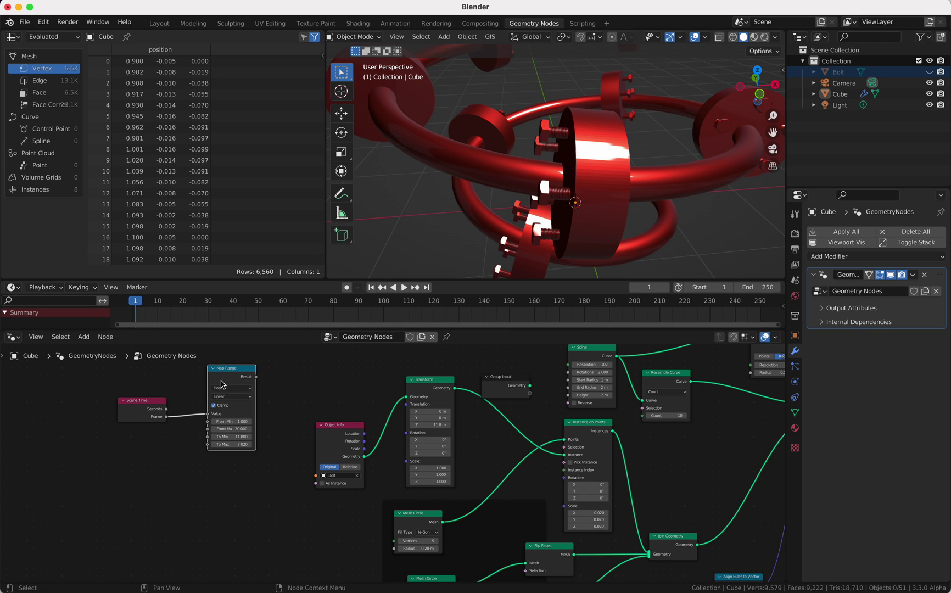
drag(237, 373, 277, 386)
text(combin)
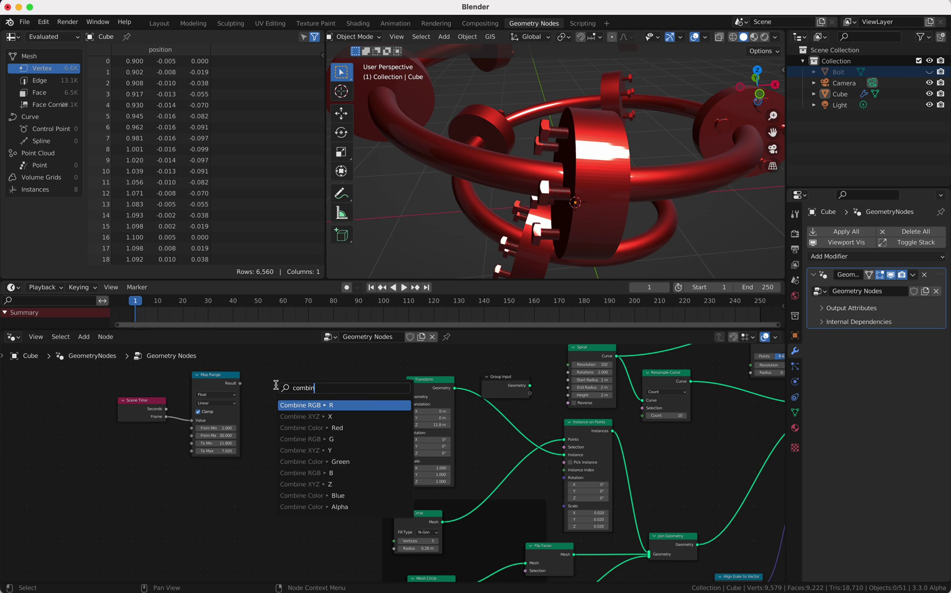
text(e)
key(Down)
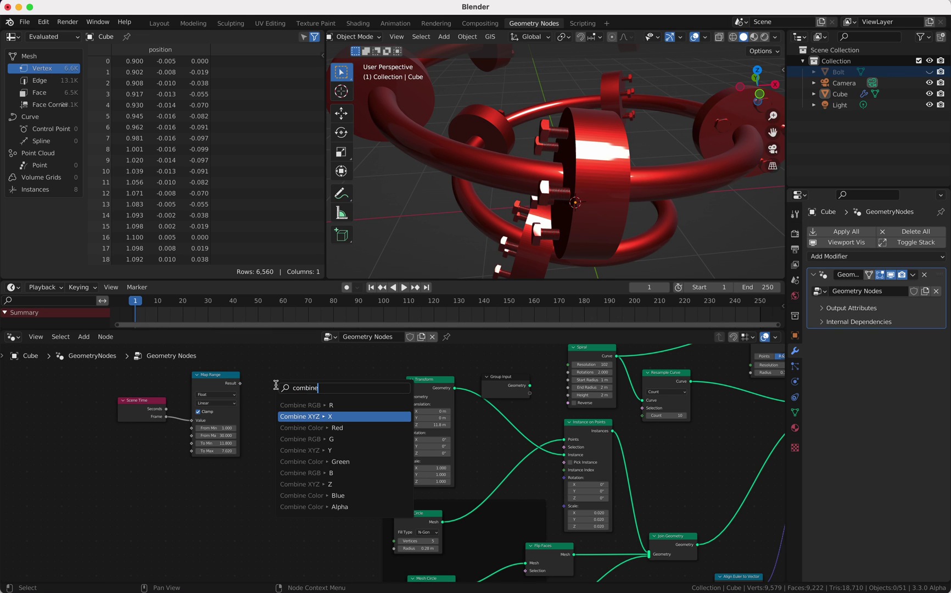
key(Return)
click(264, 391)
drag(264, 391, 263, 402)
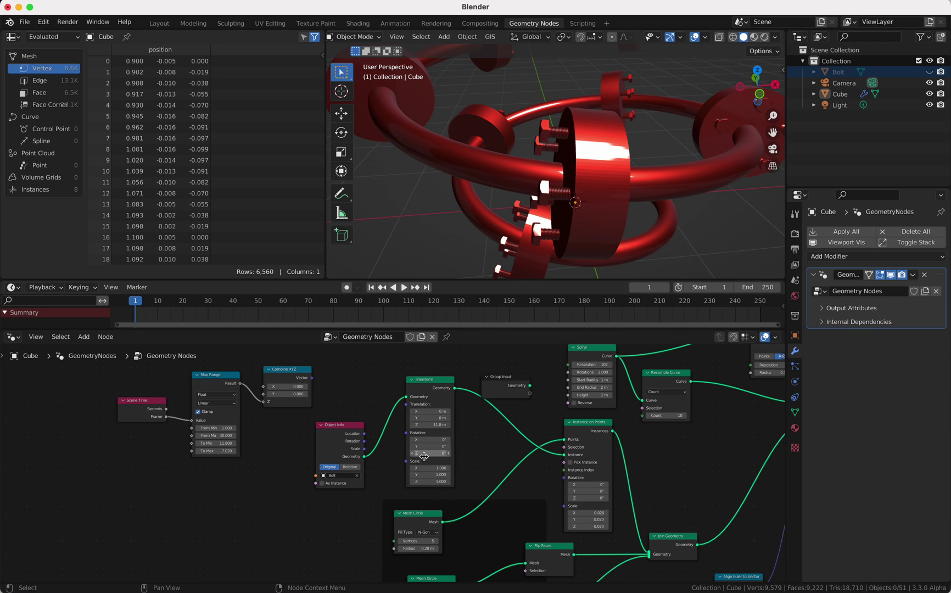
click(266, 406)
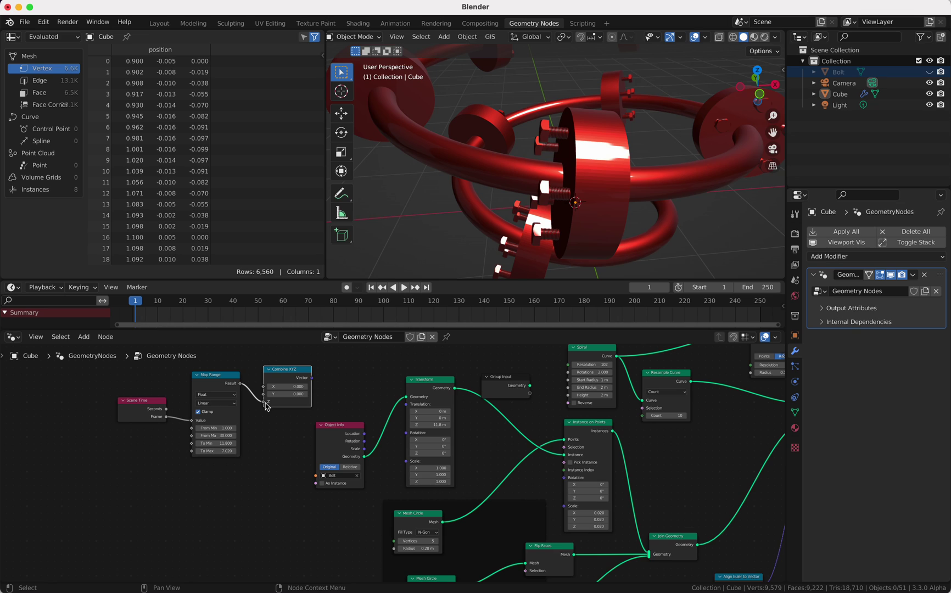
drag(312, 377, 406, 404)
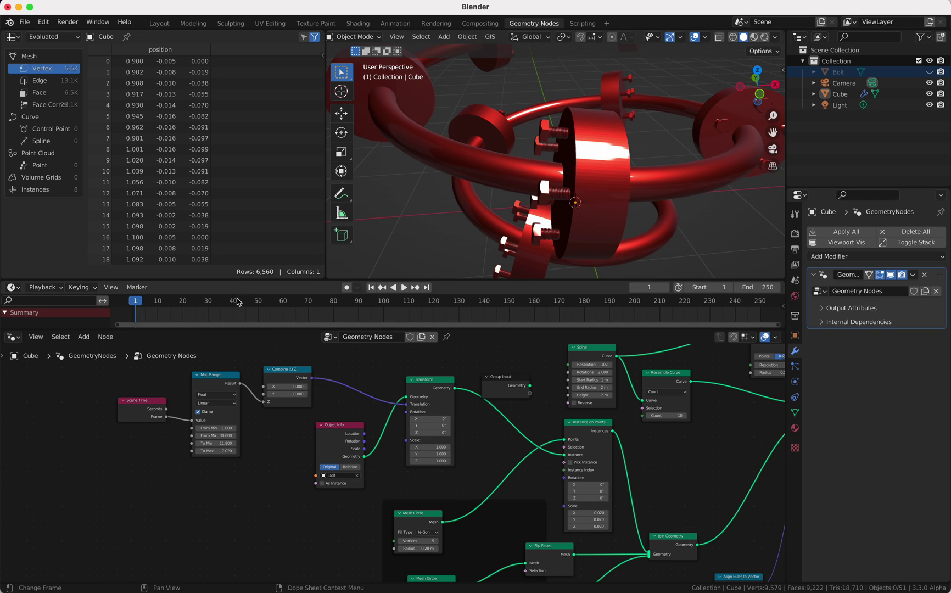
Play the animation to check the bolts' movement into the flanges.
key(space)
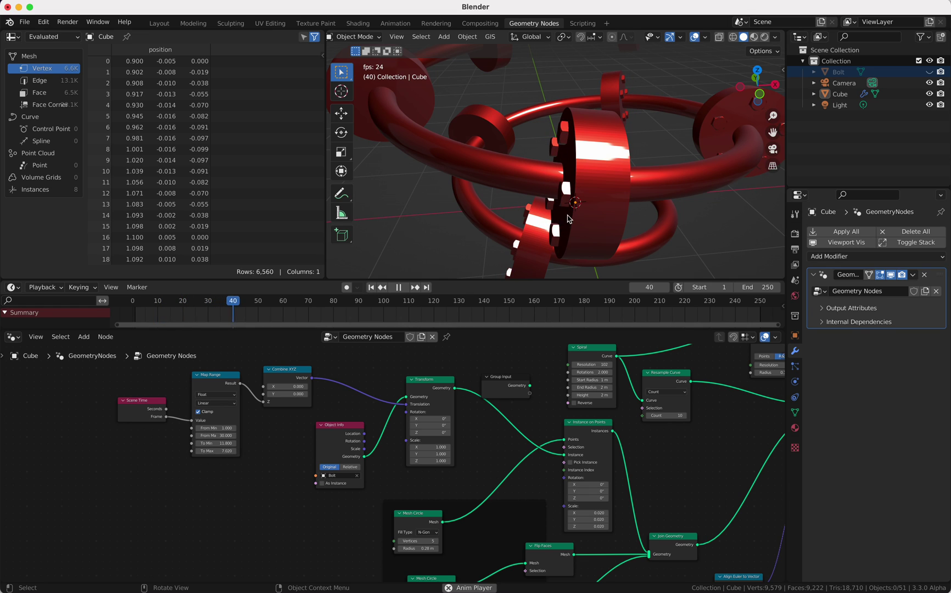
key(Escape)
key(space)
key(space)
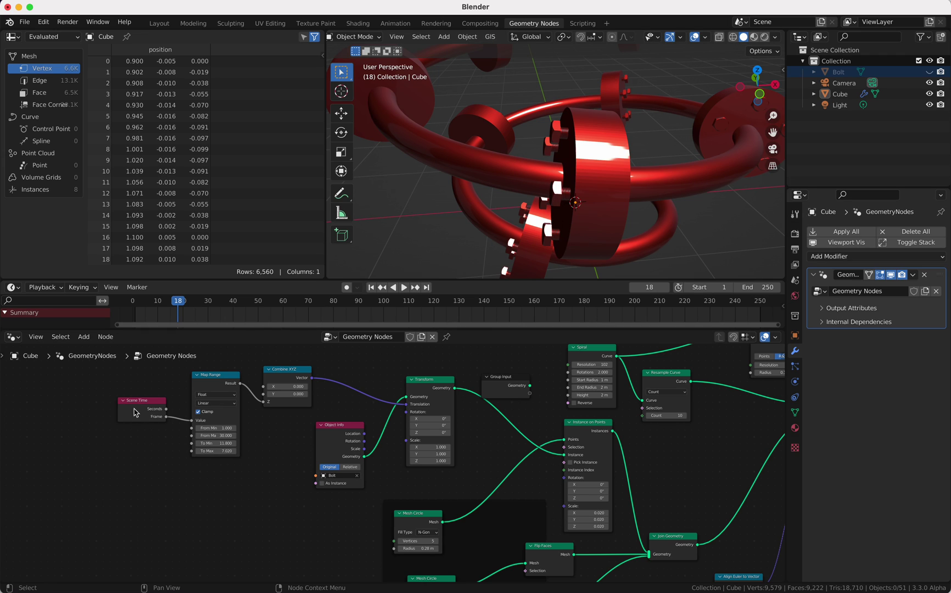
Duplicate the Map Range and Combine XYZ nodes below the originals and connect Scene Time's Frame to the copied Map Range's Value.
shift+click(287, 370)
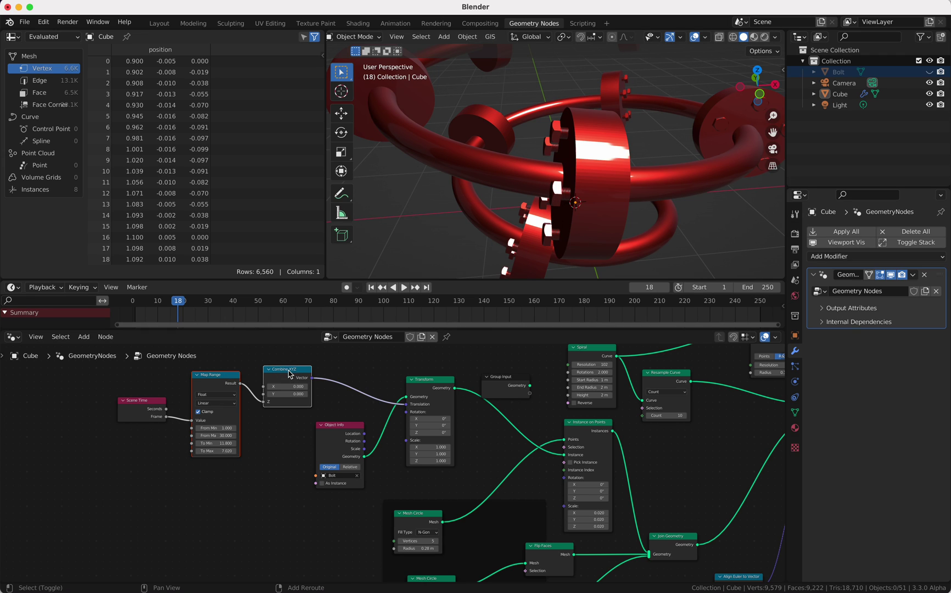
key(shift+d)
click(280, 469)
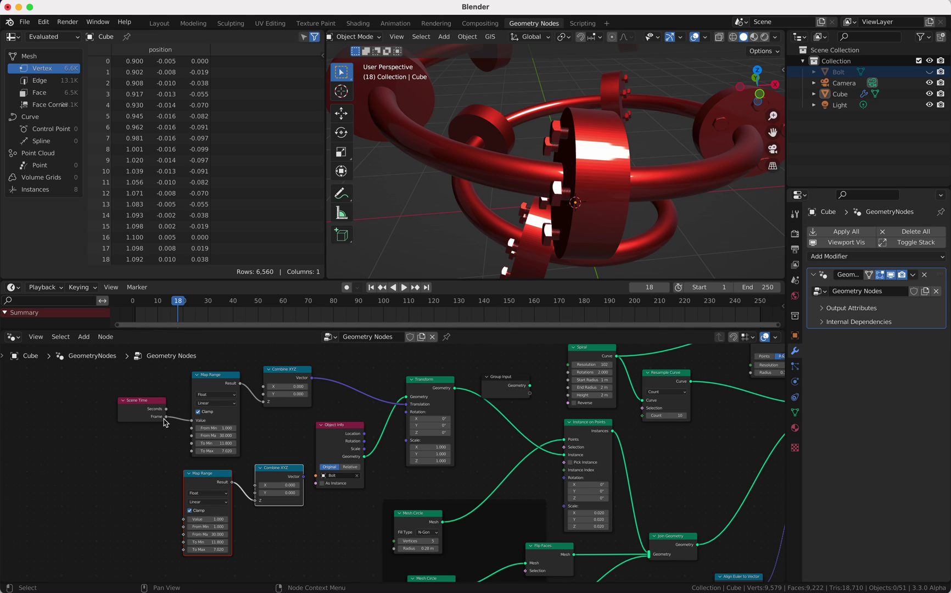
drag(166, 417, 182, 519)
drag(246, 497, 254, 500)
Try a Z rotation of about -48.8° on the bolt Transform node and connect the copied Combine XYZ's Vector to its Rotation.
drag(305, 477, 306, 476)
click(432, 432)
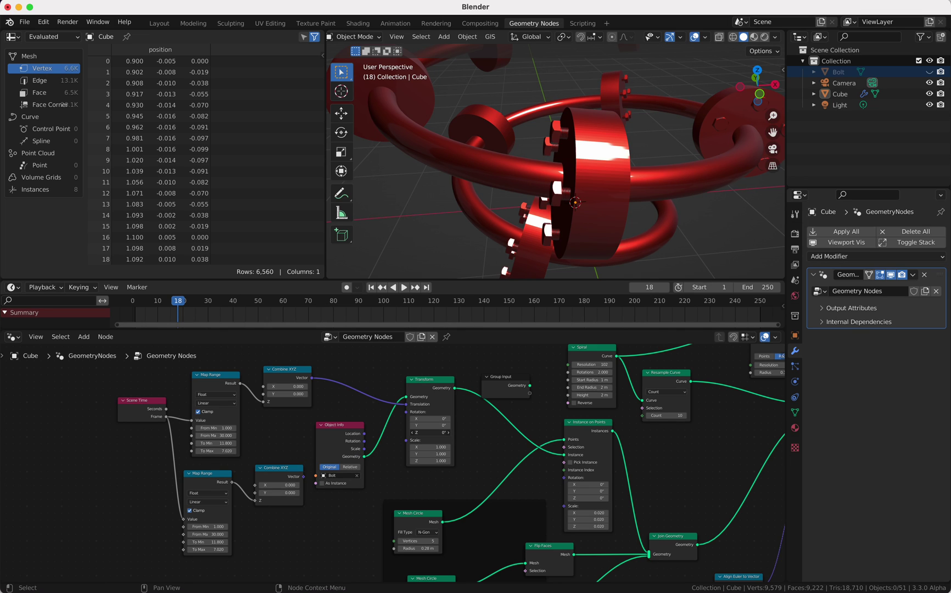
drag(432, 433, 406, 432)
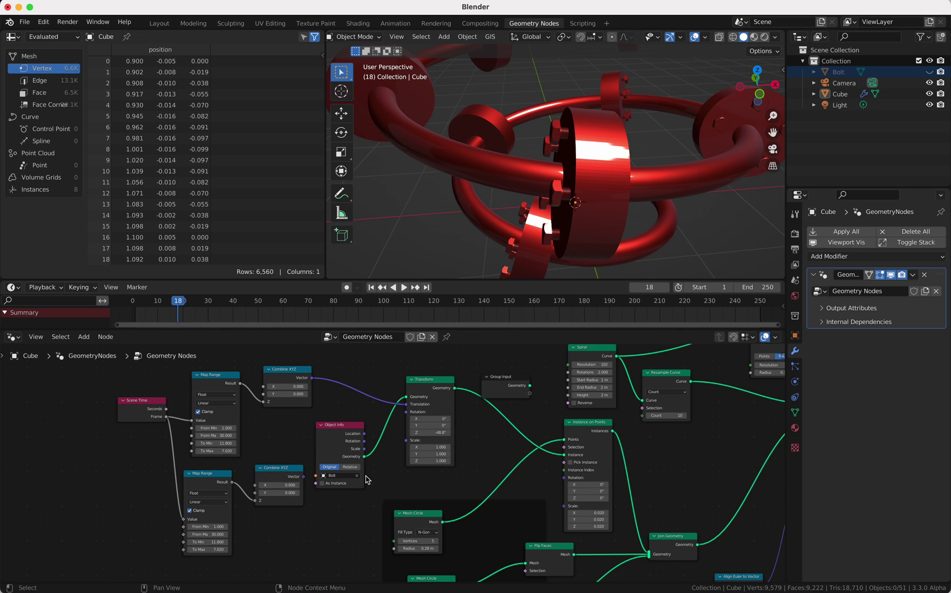
drag(306, 477, 408, 416)
Play and step through the animation frames close to a flange to examine the bolts' rotation while they move in.
key(space)
key(space)
key(shift+Left)
key(space)
key(space)
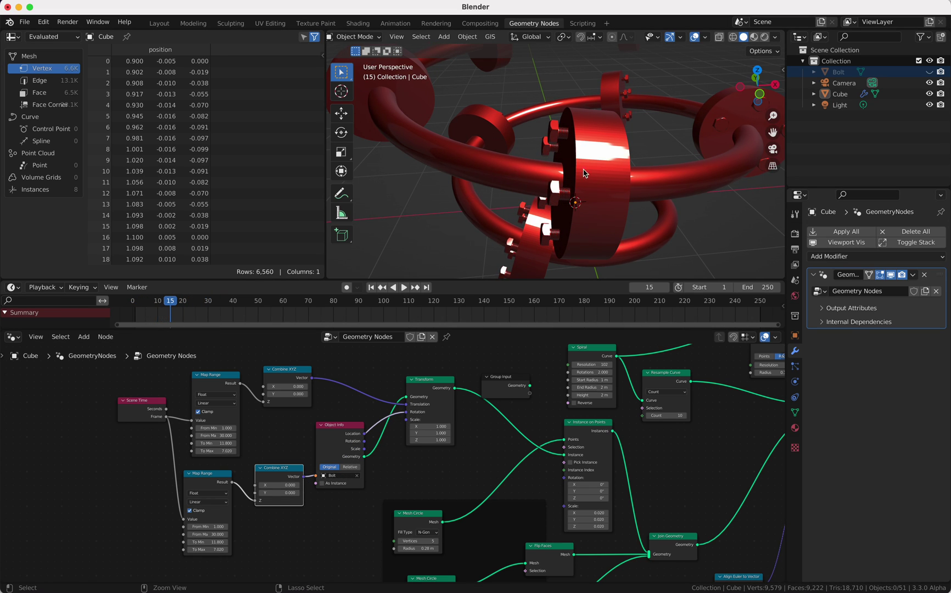
ctrl+scroll(610, 175, up, 5)
key(space)
key(space)
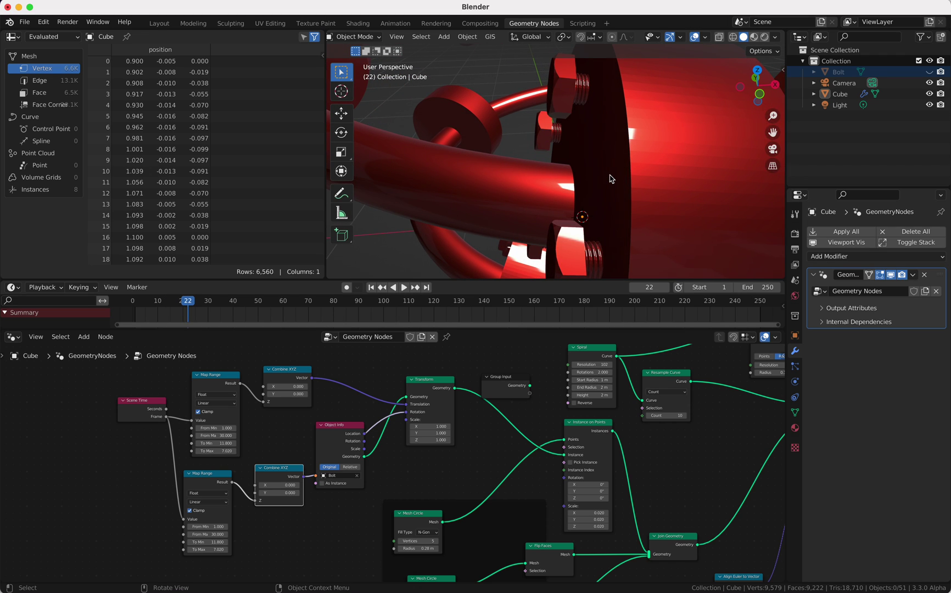
key(Left)
key(Left)
key(Left)
key(Left)
key(Right)
key(Right)
key(Right)
key(shift+Left)
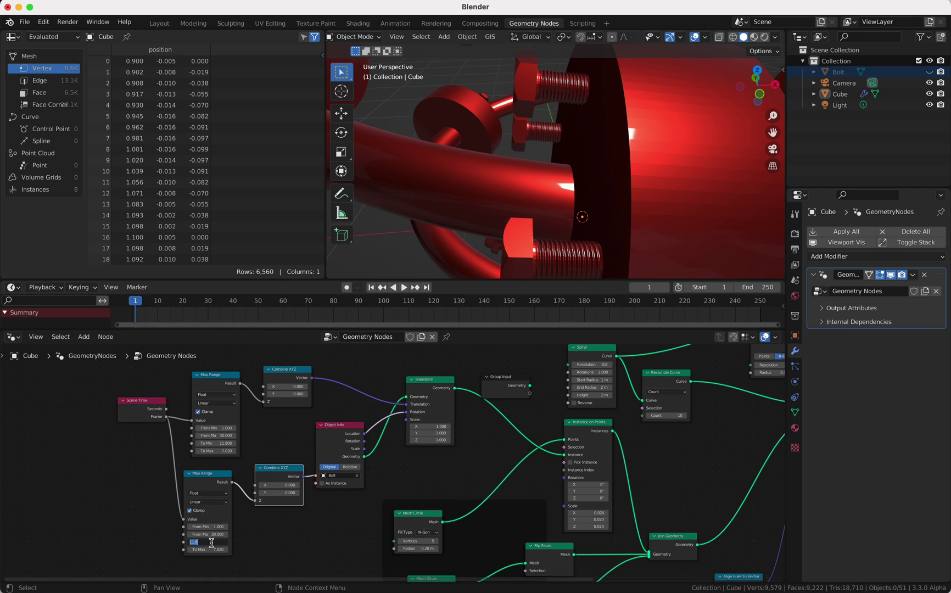
Set the rotation Map Range node's To Min to 0 and To Max to 50.
text(10)
key(Tab)
text(5)
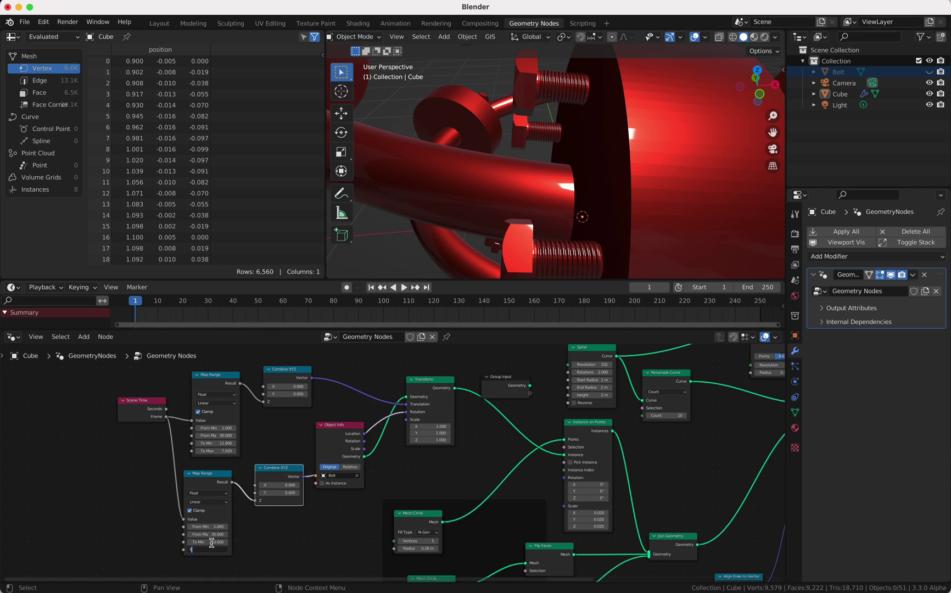
text(0)
key(Return)
Replay the animation from the first frame, close up and from farther away, to judge the bolts' spin speed.
key(space)
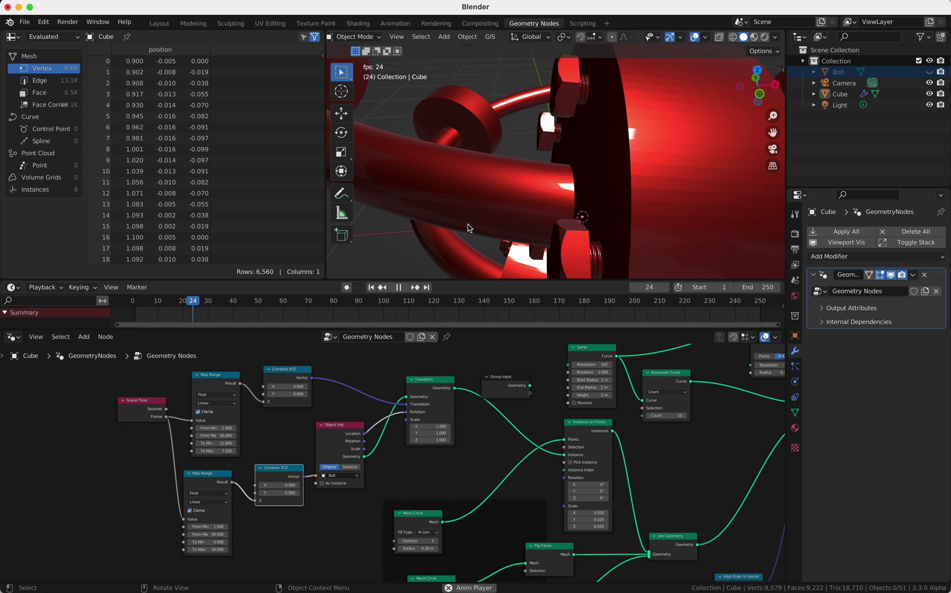
key(space)
key(shift+Left)
key(space)
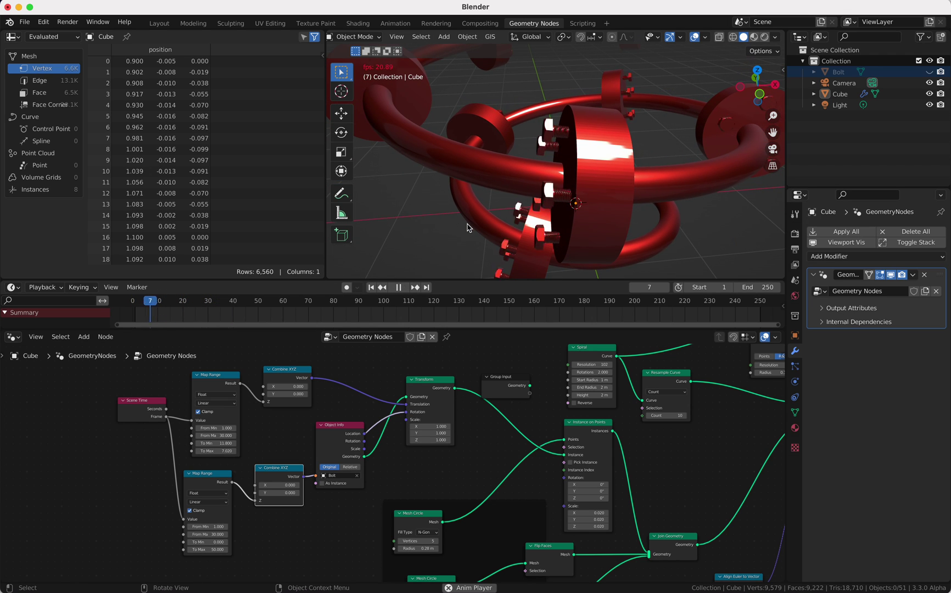
key(space)
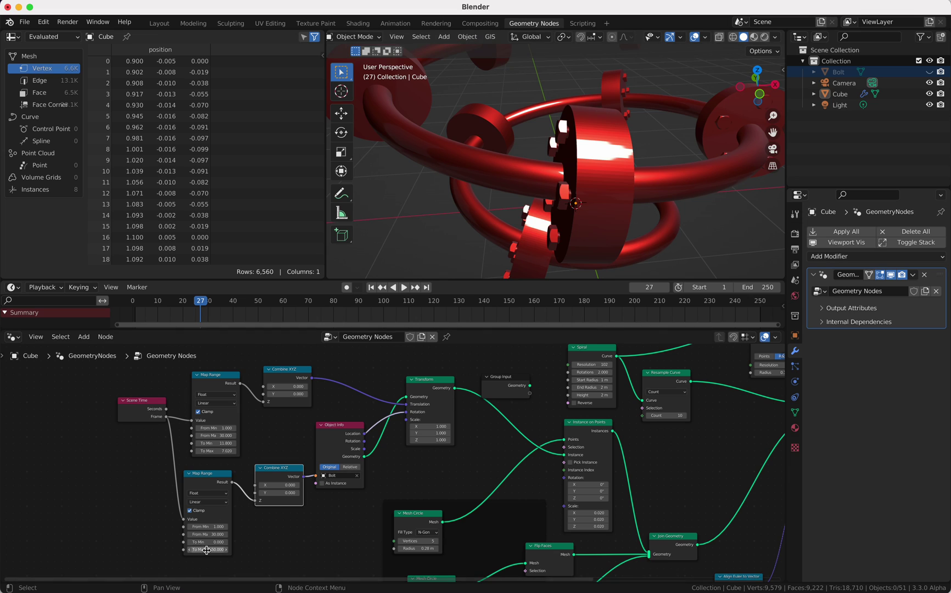
Set the rotation Map Range node's To Max to 30 and replay the animation from the start.
text(30)
key(Return)
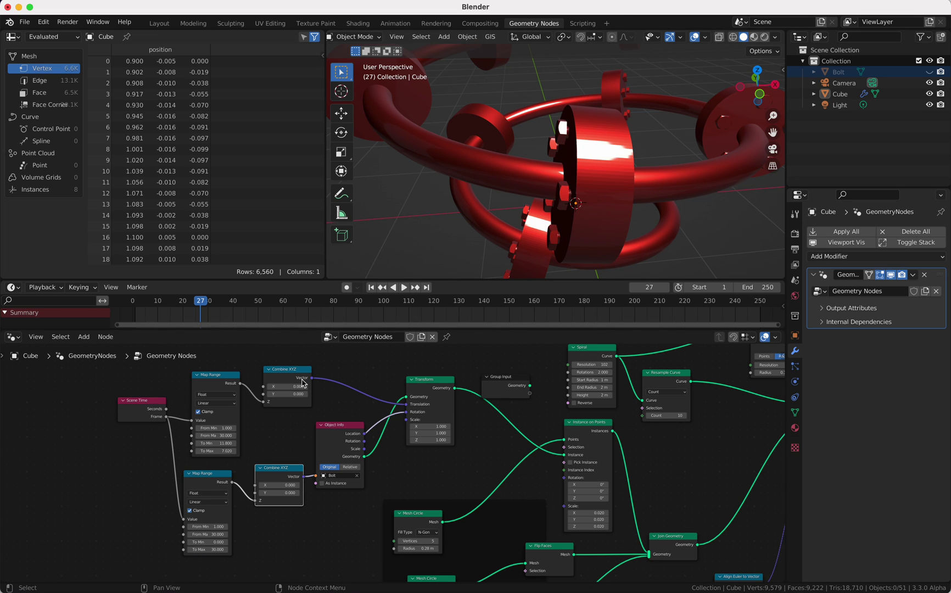
key(shift+Left)
key(space)
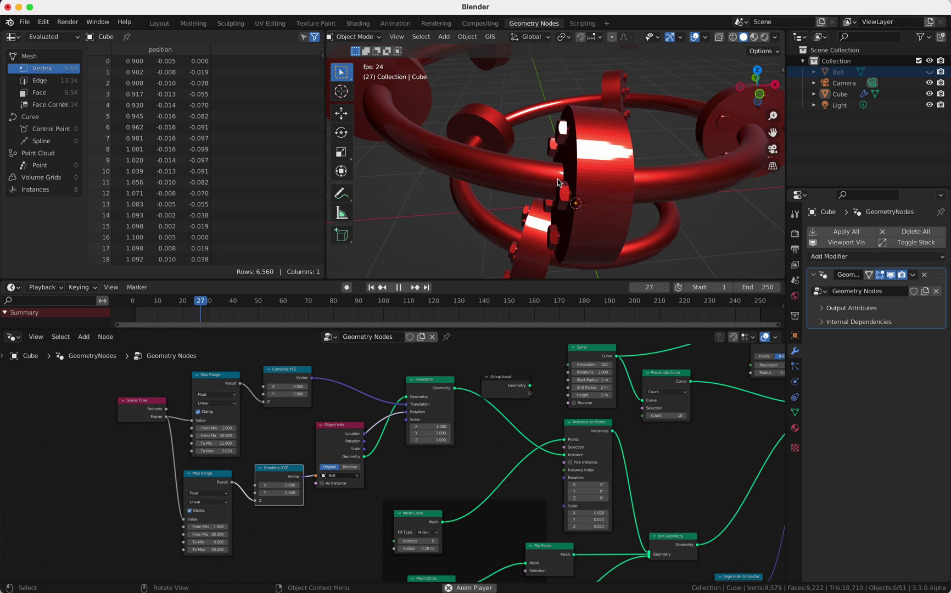
key(space)
key(space)
key(space)
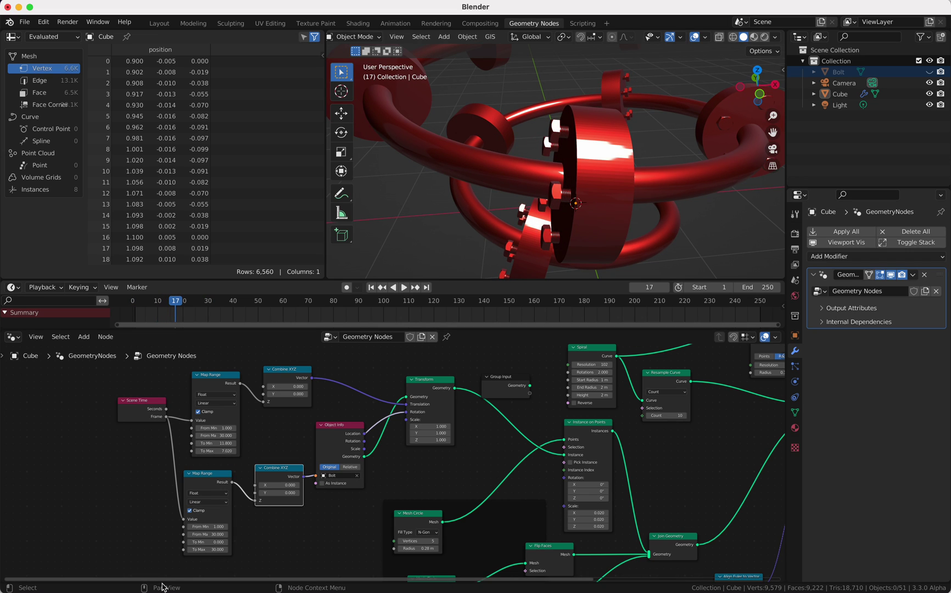
Raise the rotation Map Range node's To Max to about 41 and replay the animation from the start.
drag(212, 549, 237, 550)
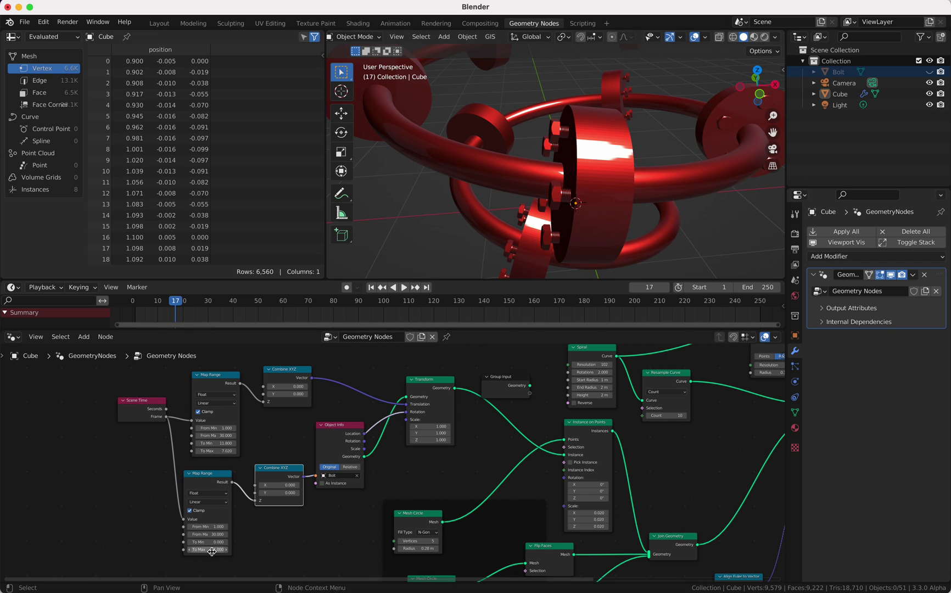
key(space)
key(space)
key(shift+Left)
key(space)
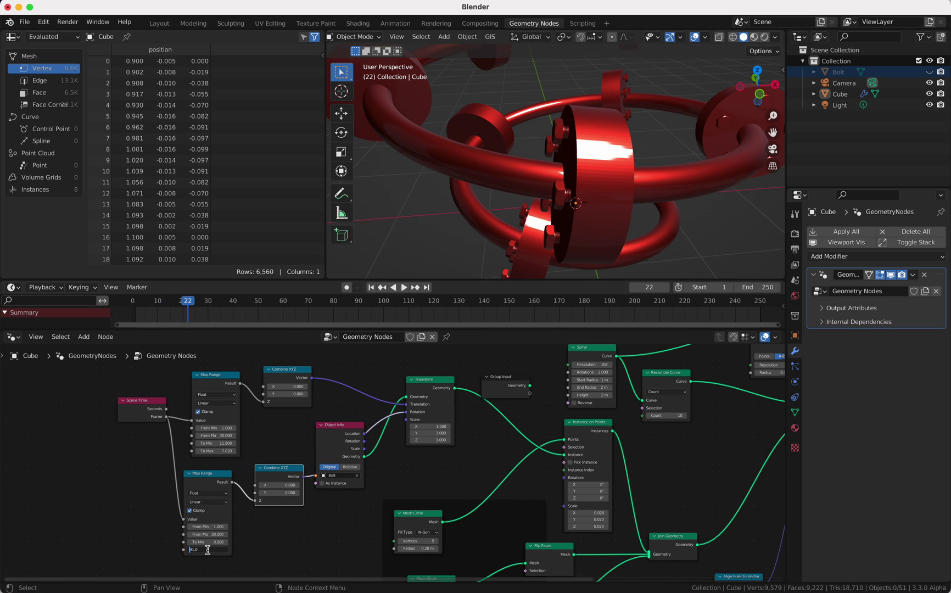
Reverse the bolts' spin by setting the rotation Map Range node's To Max to -41, and play the animation from frame 1.
text(-)
key(Return)
key(shift+Left)
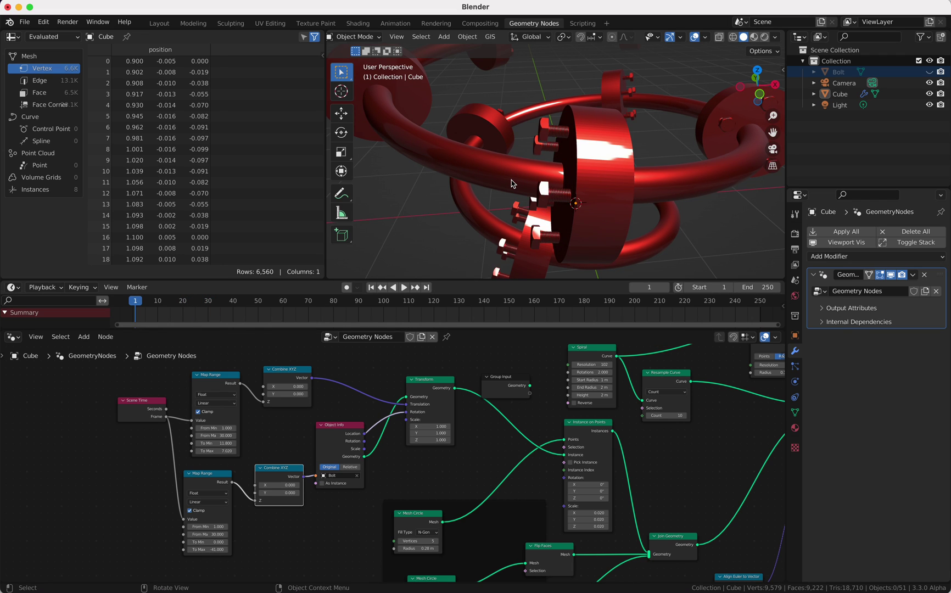
key(space)
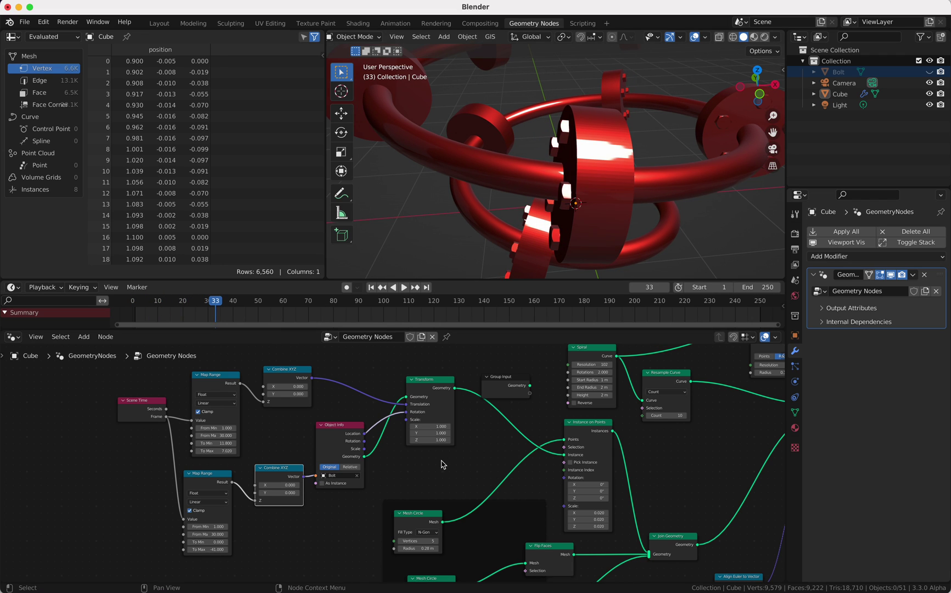
Examine the bolt animation on the whole spiral pipe by replaying it several times from a wider, higher viewpoint.
scroll(443, 465, up, 1)
scroll(542, 219, left, 5)
scroll(542, 220, right, 3)
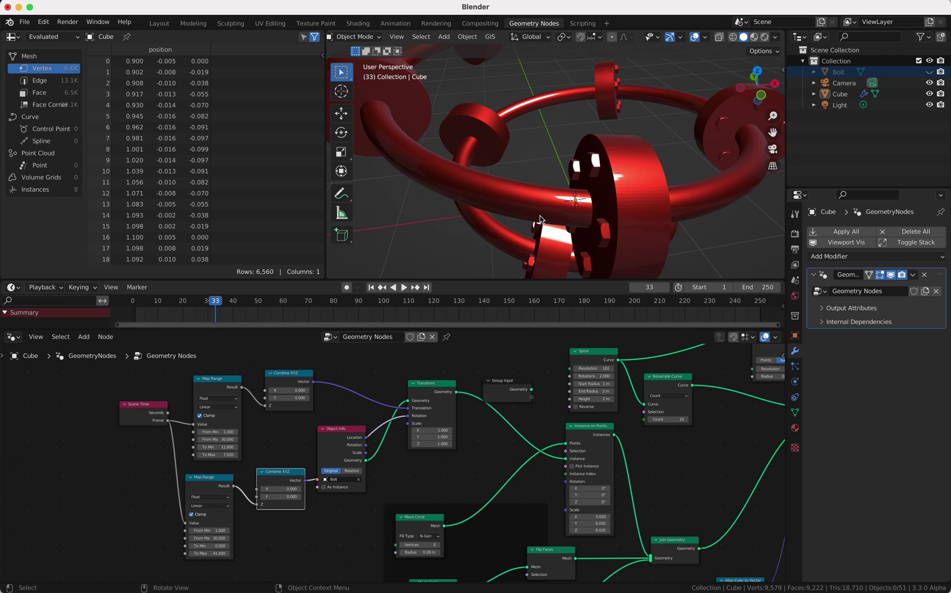
ctrl+scroll(543, 220, down, 3)
scroll(541, 219, down, 2)
key(shift+Left)
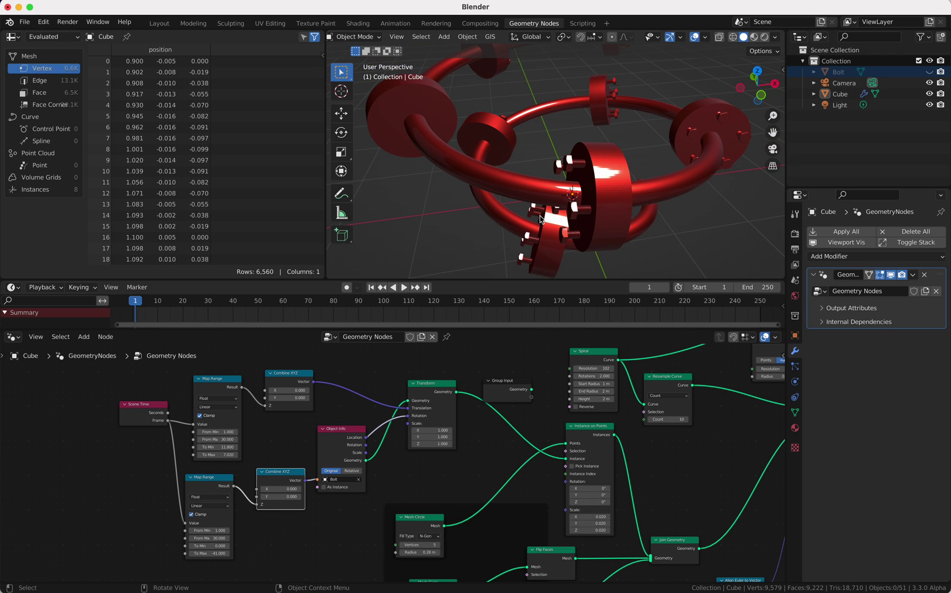
key(space)
key(space)
key(shift+Left)
key(space)
key(space)
key(shift+Left)
key(space)
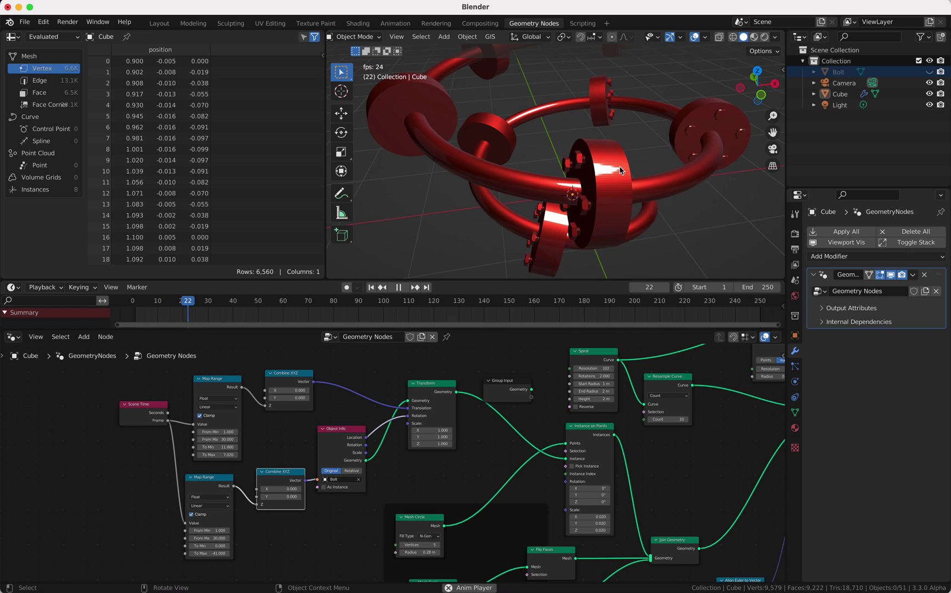
key(space)
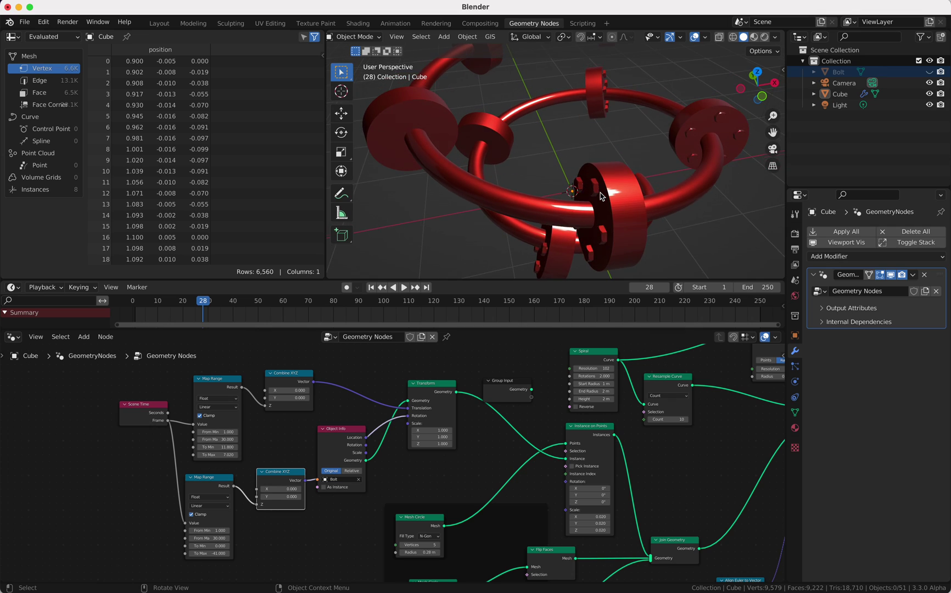
Replay the bolt animation from the start and examine the screwing motion on the whole spiral pipe.
key(shift+Left)
key(space)
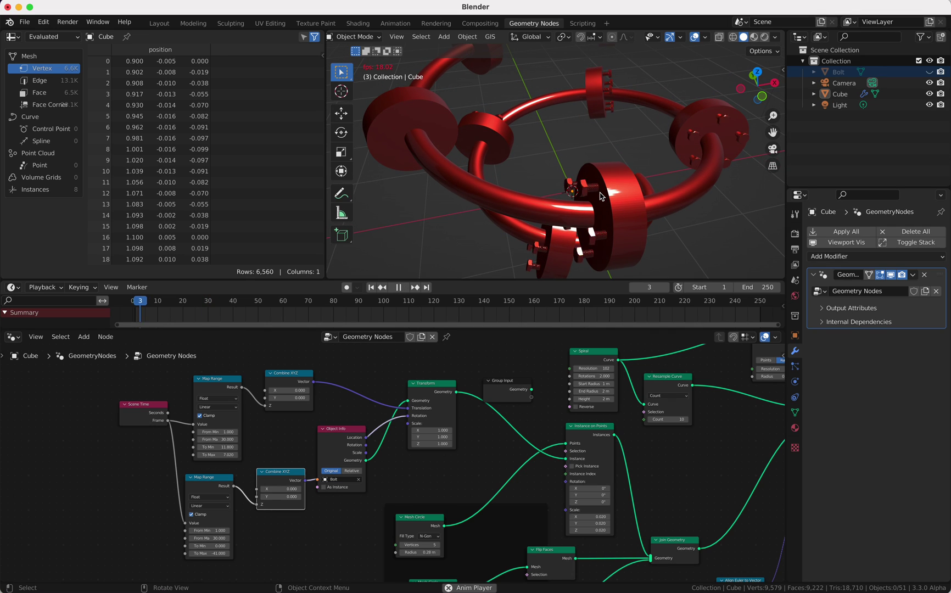
key(space)
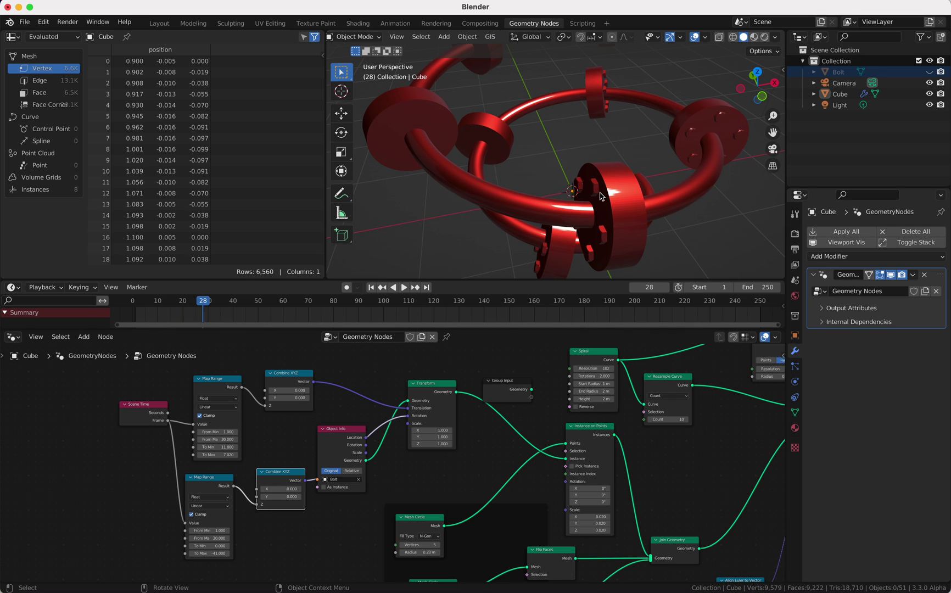
key(space)
key(space)
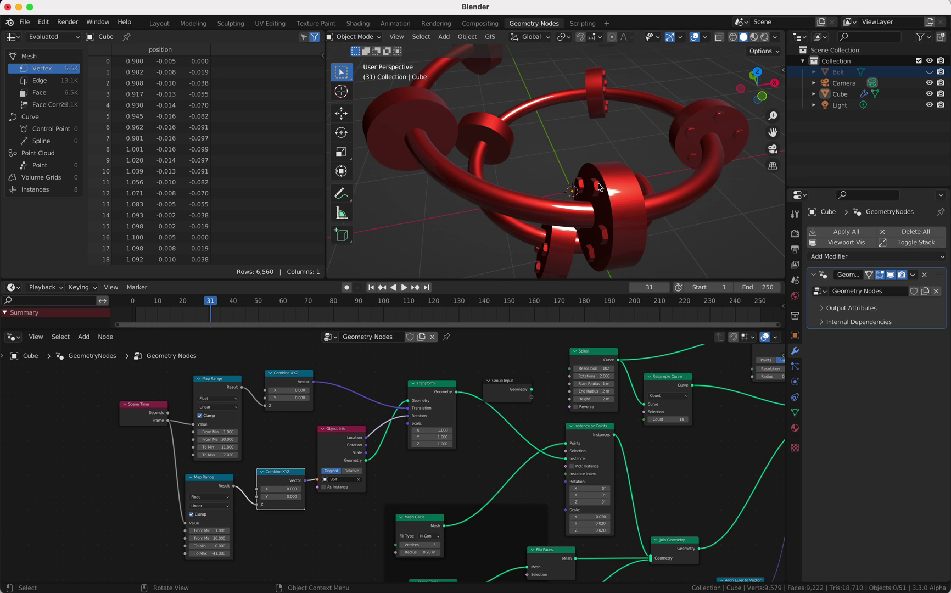
ctrl+scroll(599, 187, down, 5)
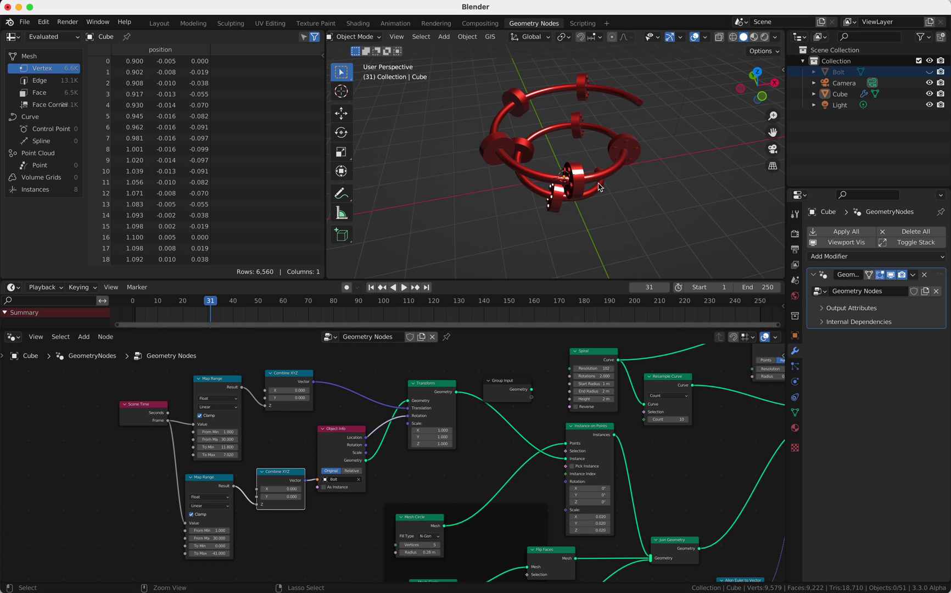
Examine the node tree from the Scene Time and Map Range nodes through to the final Join Geometry node.
scroll(349, 380, down, 5)
scroll(350, 380, right, 3)
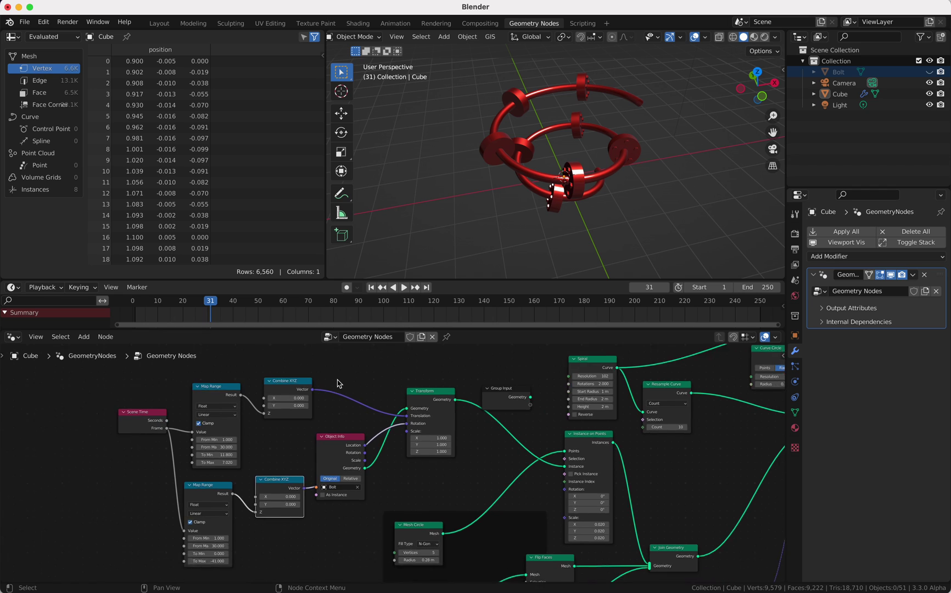
scroll(338, 383, up, 5)
scroll(339, 383, left, 3)
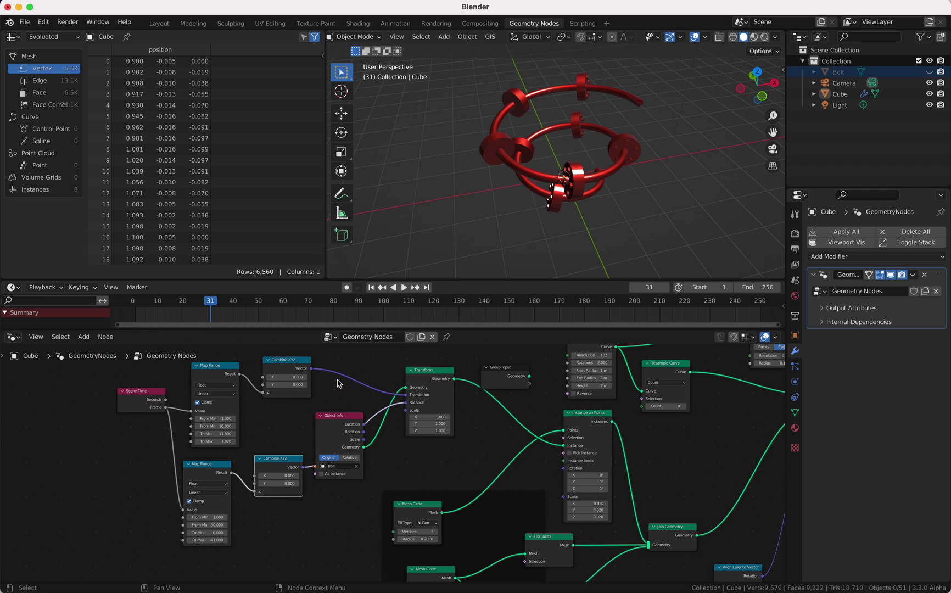
scroll(338, 383, down, 5)
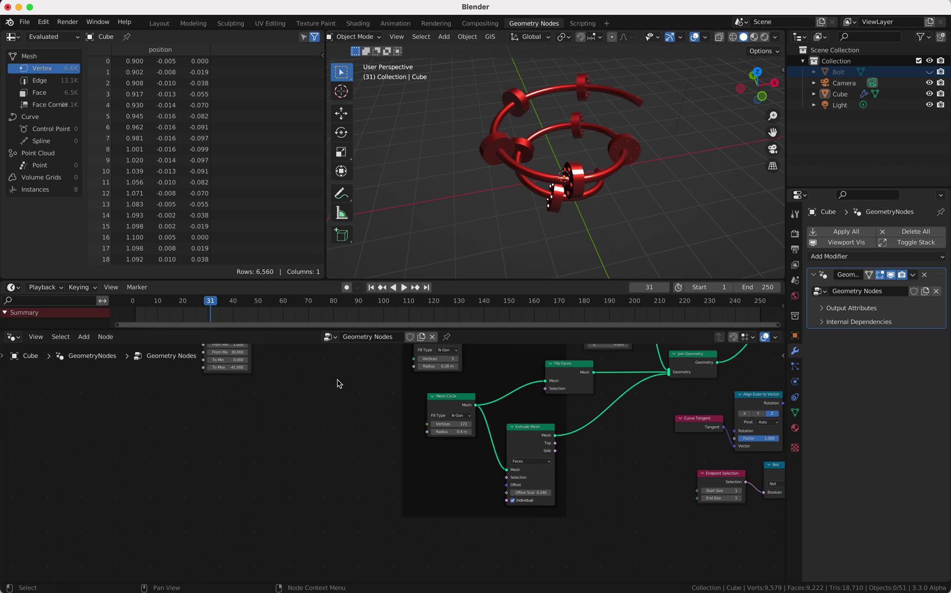
scroll(338, 383, right, 8)
scroll(338, 383, up, 7)
scroll(338, 383, right, 1)
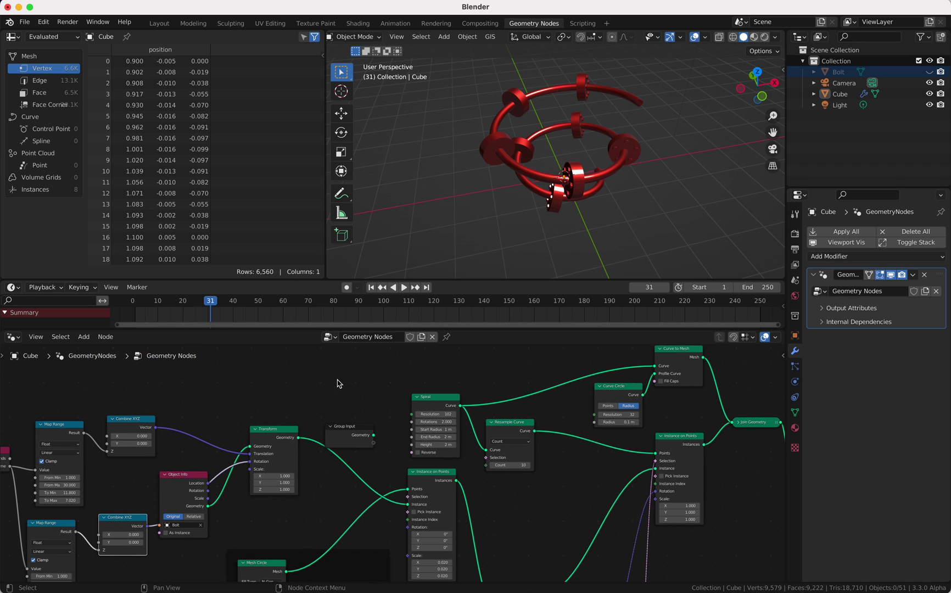
scroll(383, 440, left, 1)
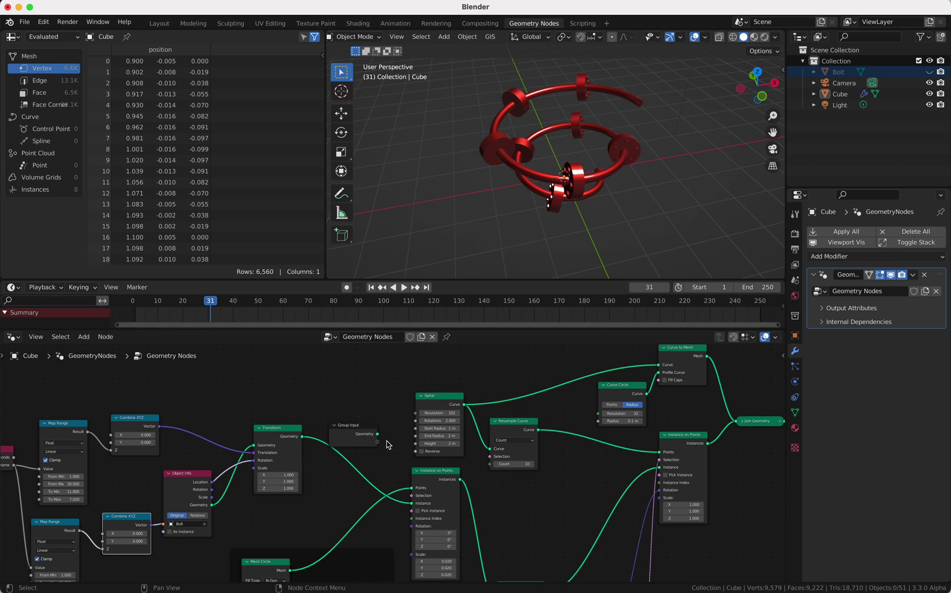
Move the Group Input node to the free space above the Transform node.
scroll(388, 445, left, 2)
scroll(387, 445, up, 1)
drag(405, 446, 317, 404)
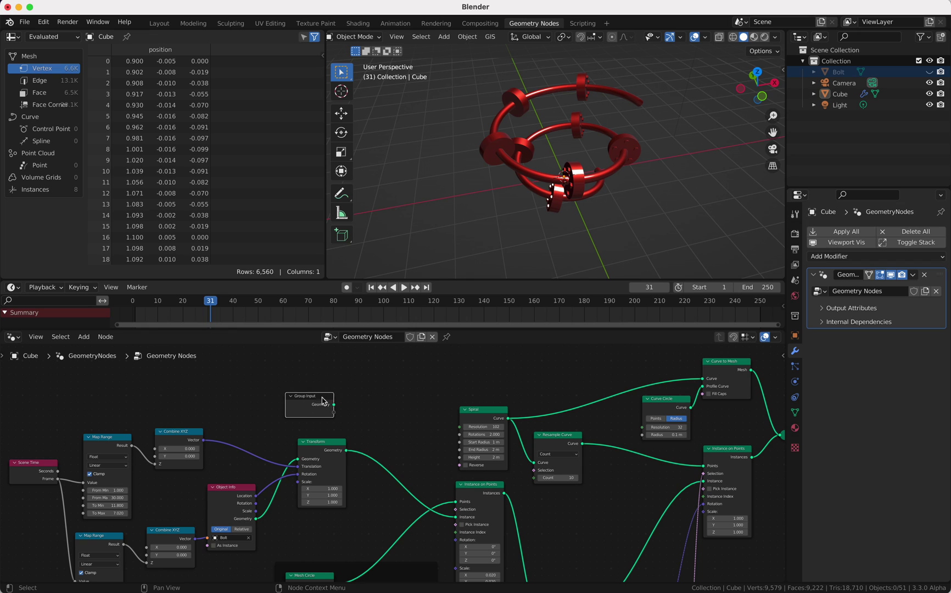
Insert a reroute on the Spiral node's outgoing Curve links and delete the Spiral node.
click(487, 416)
shift+right_drag(519, 437, 518, 438)
drag(489, 409, 466, 389)
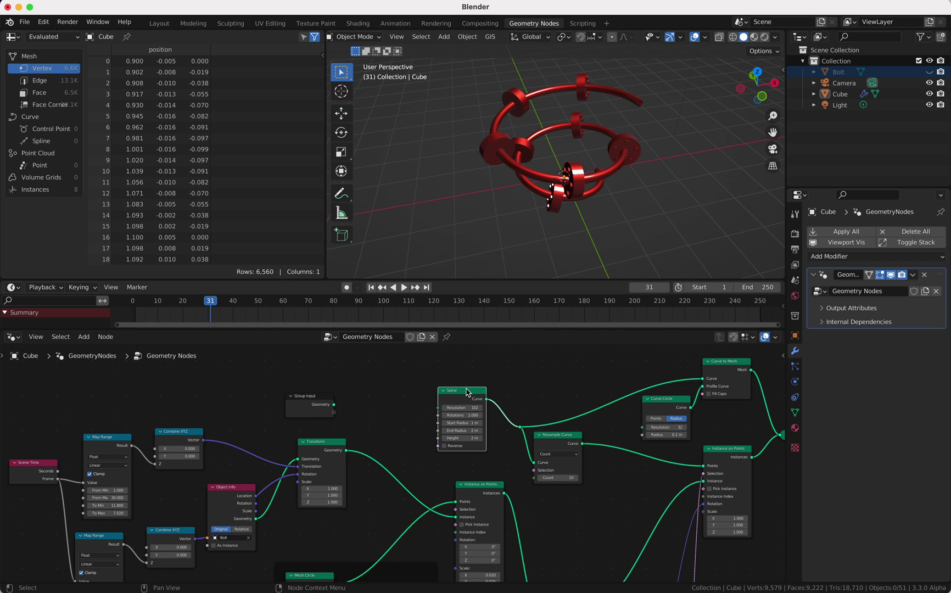
key(x)
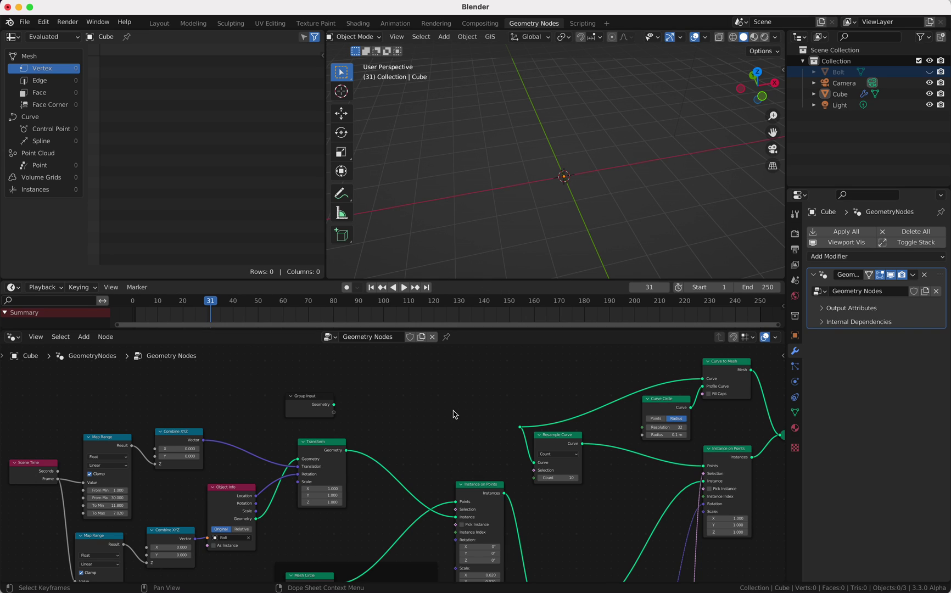
Add a Bezier curve object to the scene.
key(shift+a)
mouse_move(506, 167)
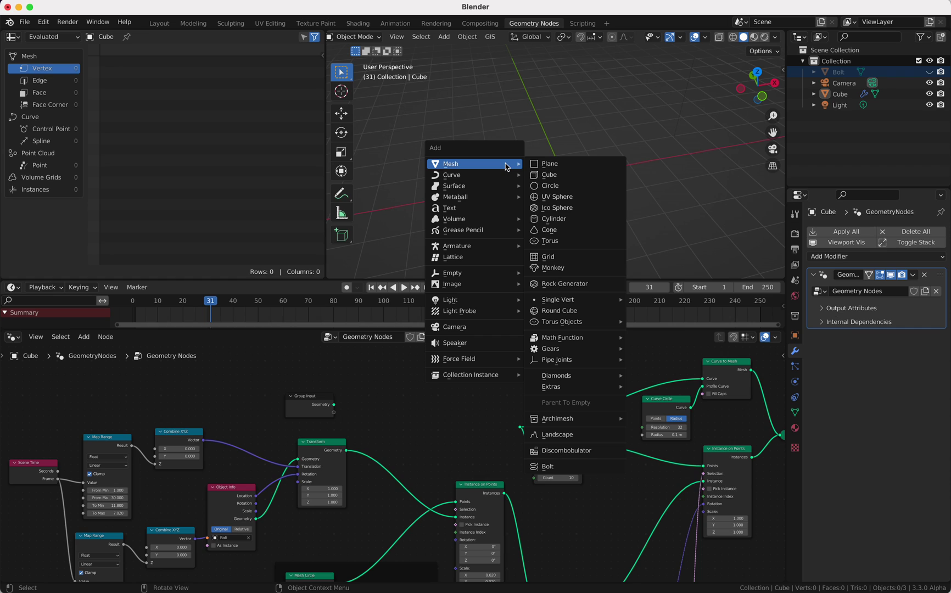
click(555, 177)
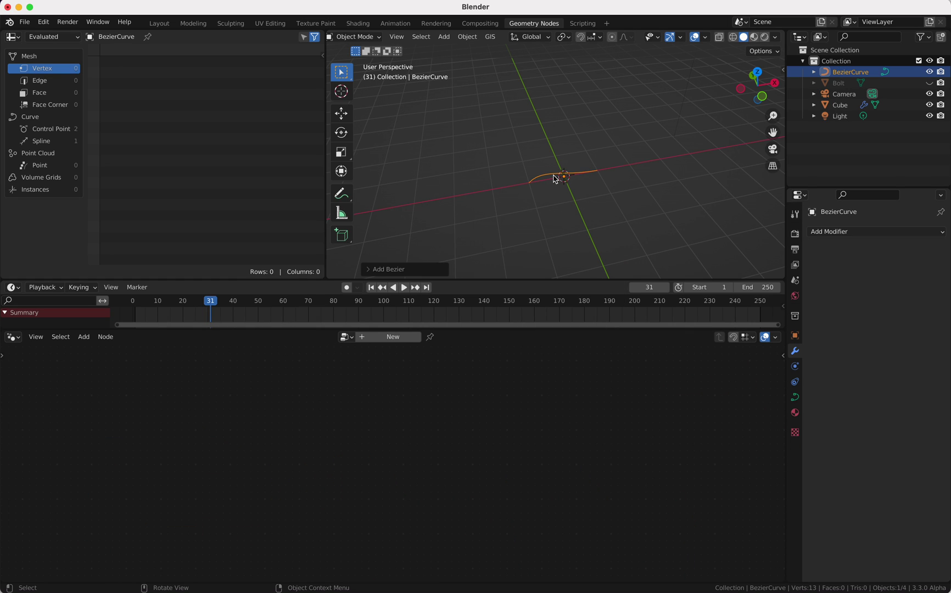
Assign the existing Geometry Nodes group to the Bezier curve and connect Group Input's Geometry to the reroute feeding Curve to Mesh and Resample Curve.
click(352, 338)
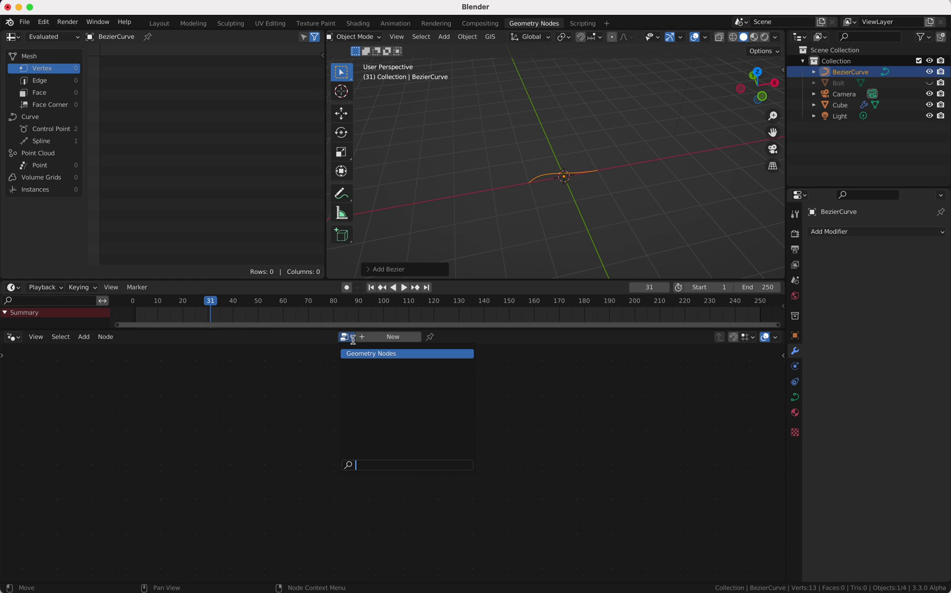
click(378, 338)
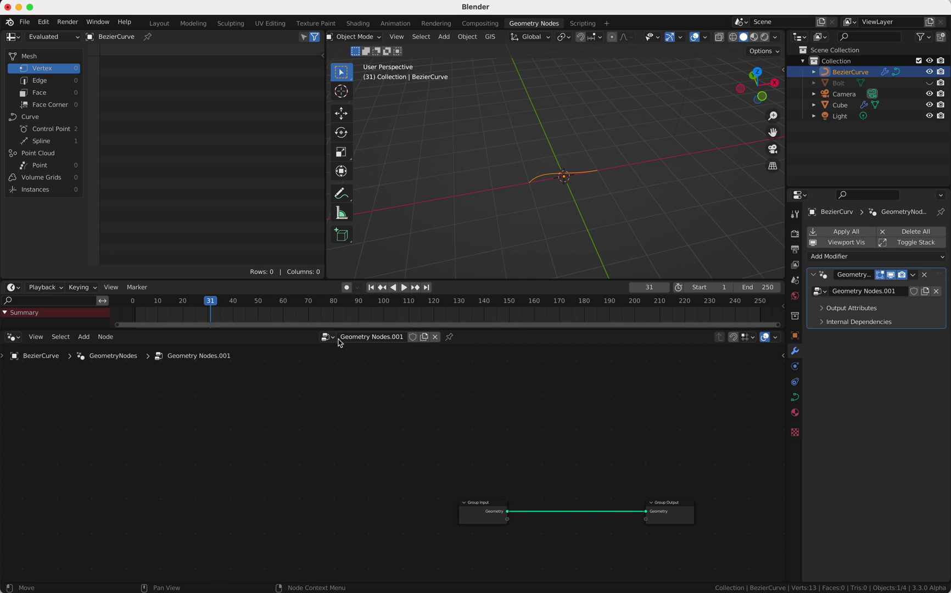
click(324, 337)
click(350, 359)
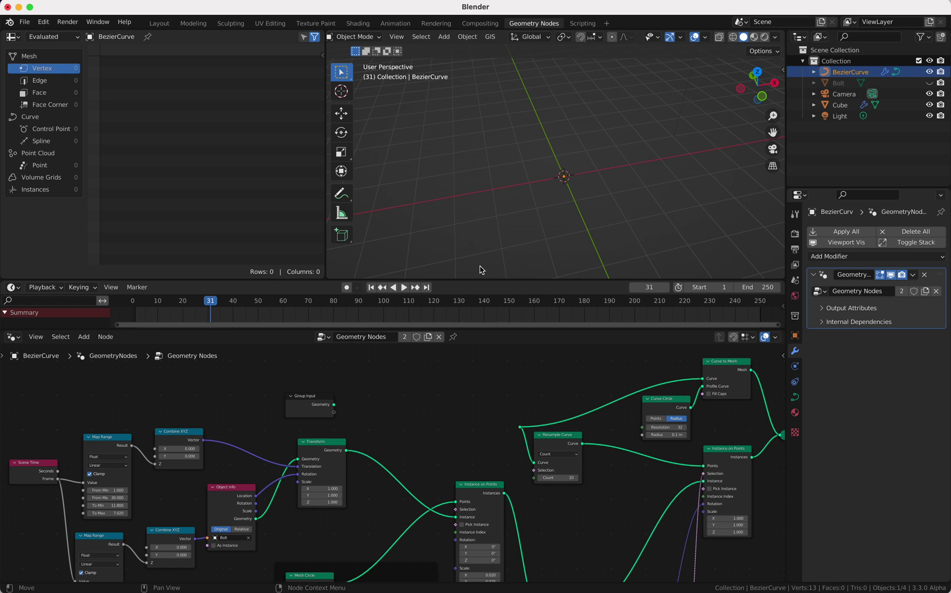
drag(335, 405, 520, 427)
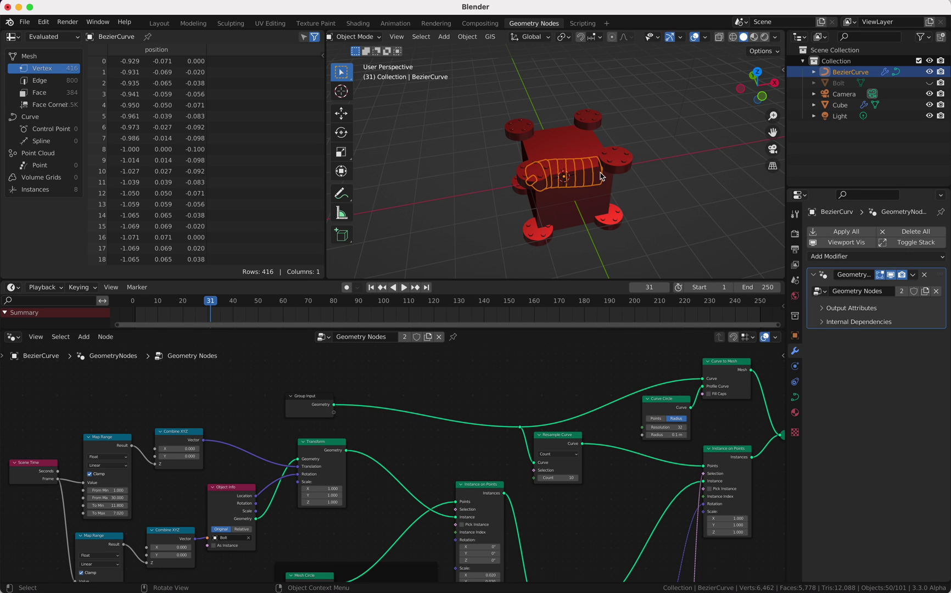
middle_drag(600, 172, 600, 172)
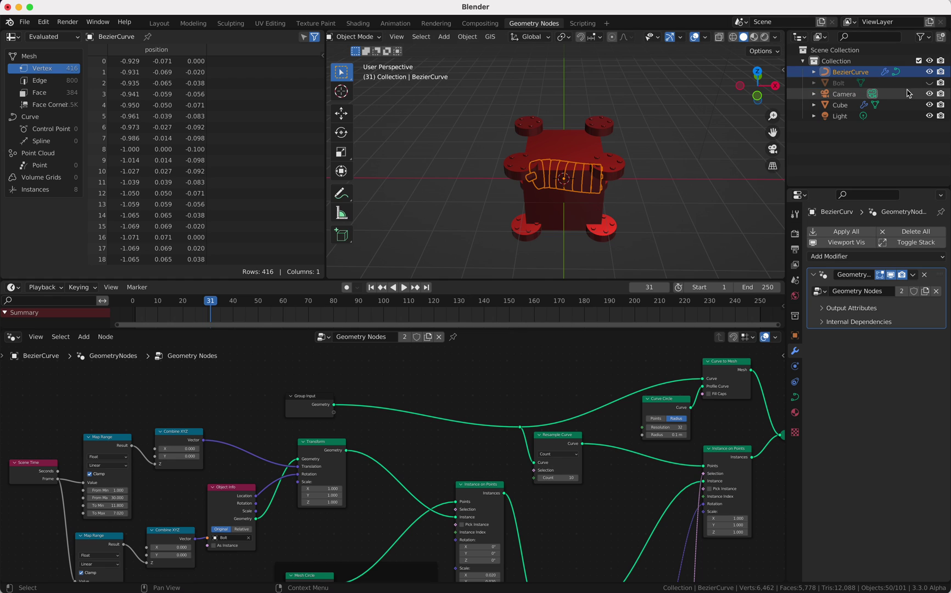
Hide the Cube object in the viewport so only the curve's pipe shows.
click(930, 105)
middle_drag(579, 204, 580, 204)
scroll(580, 204, up, 3)
shift+scroll(579, 204, down, 2)
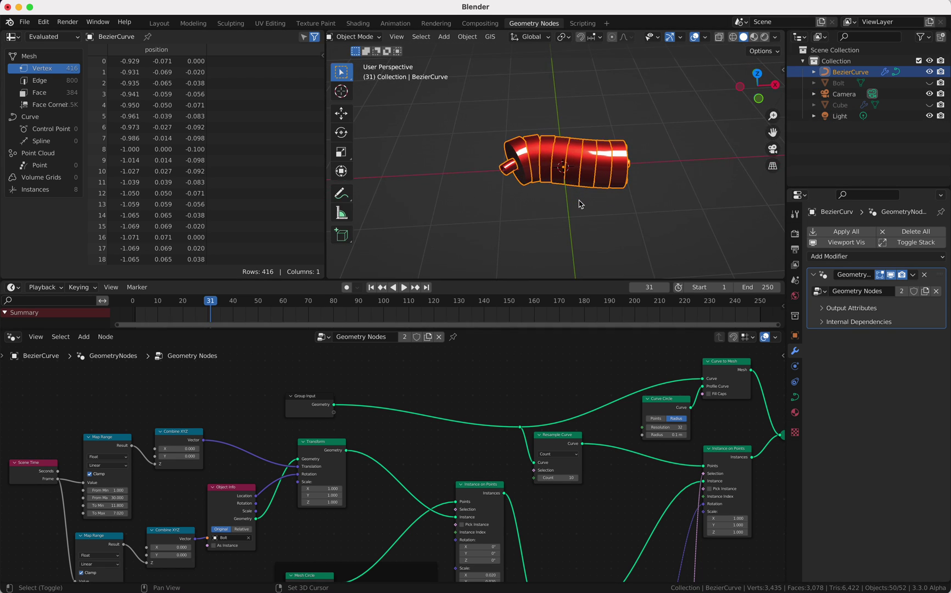
Switch the Resample Curve node to Length mode and set its Length to 0.67 m.
scroll(537, 455, right, 4)
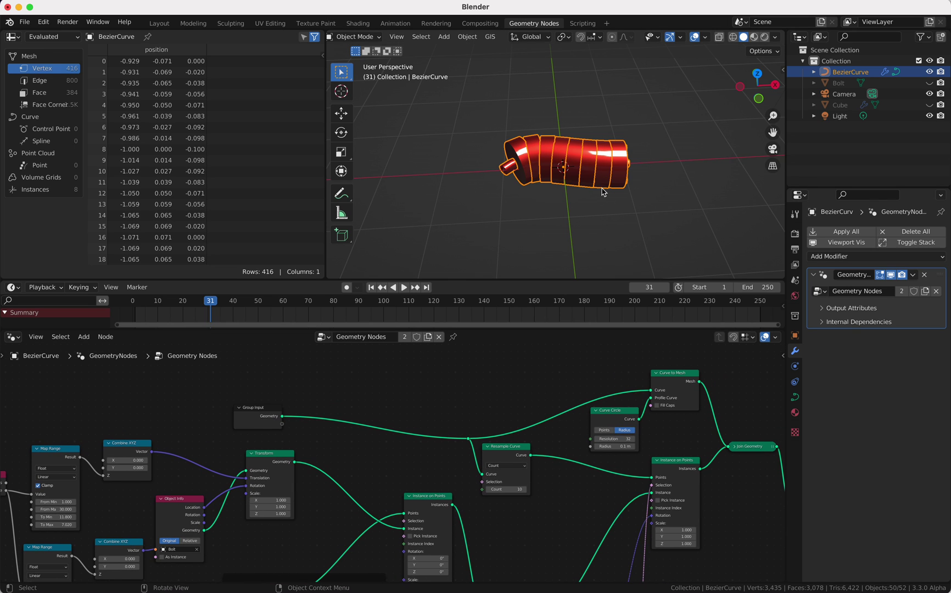
scroll(603, 192, right, 5)
ctrl+scroll(603, 192, down, 5)
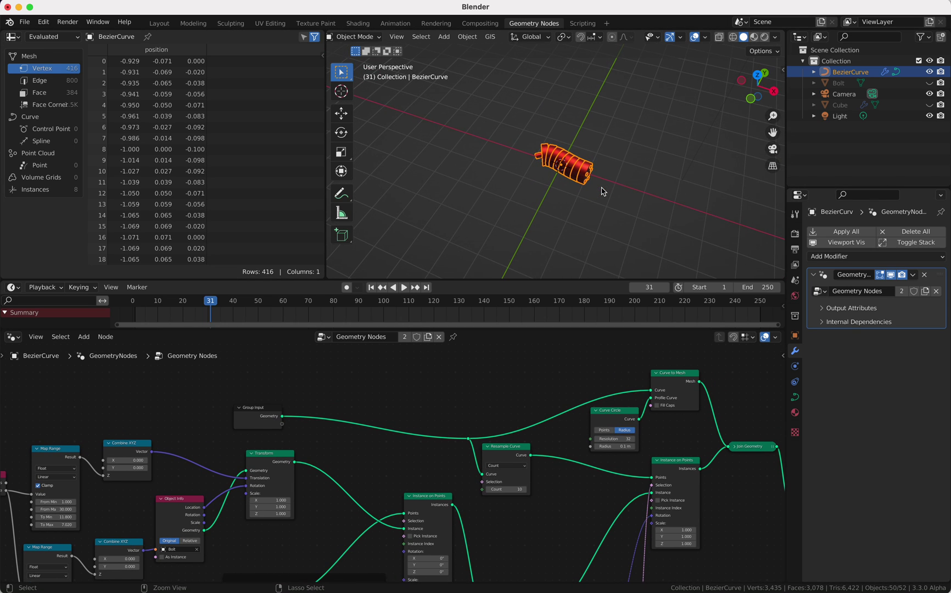
click(510, 466)
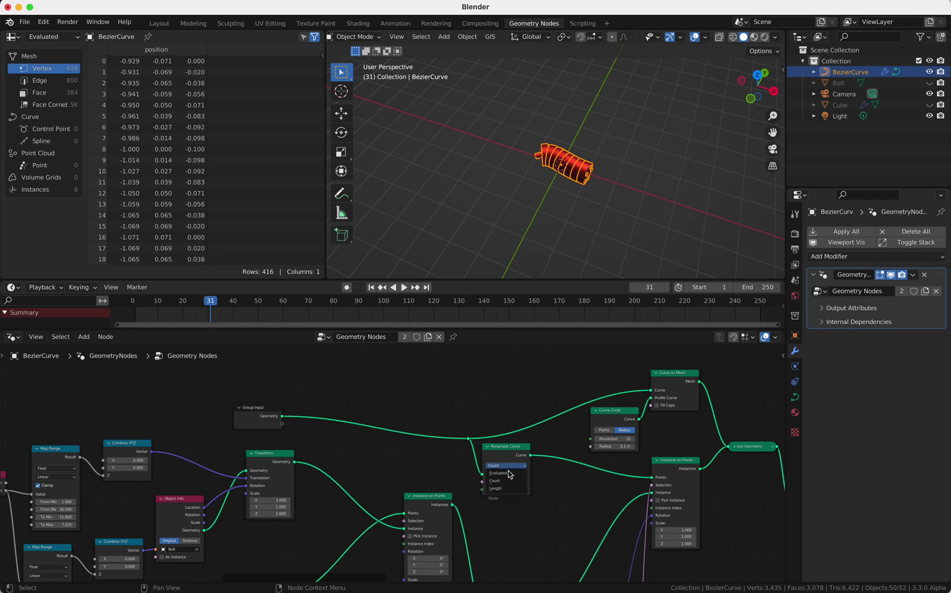
click(512, 489)
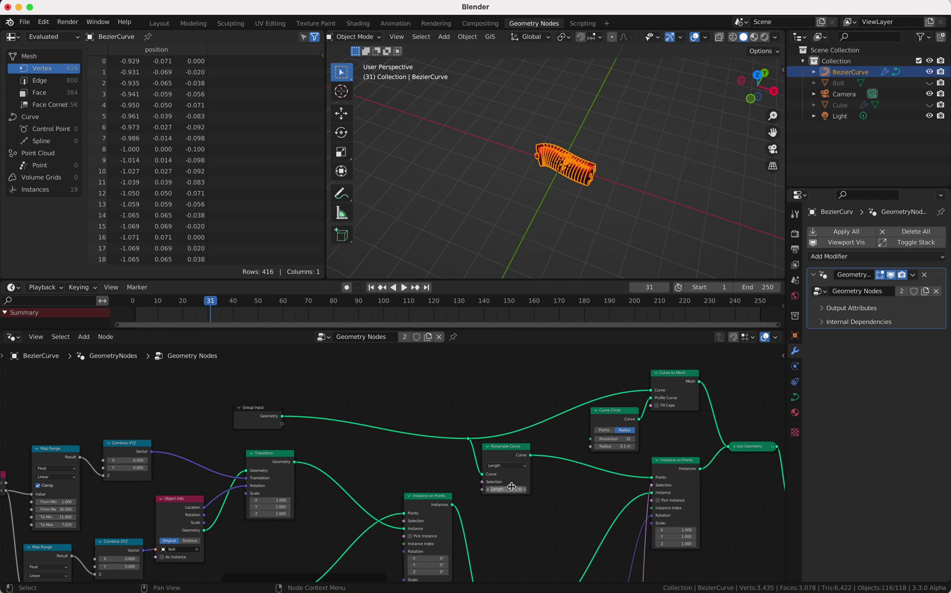
mouse_move(510, 492)
mouse_down()
mouse_move(501, 491)
mouse_move(526, 490)
mouse_move(511, 489)
mouse_up()
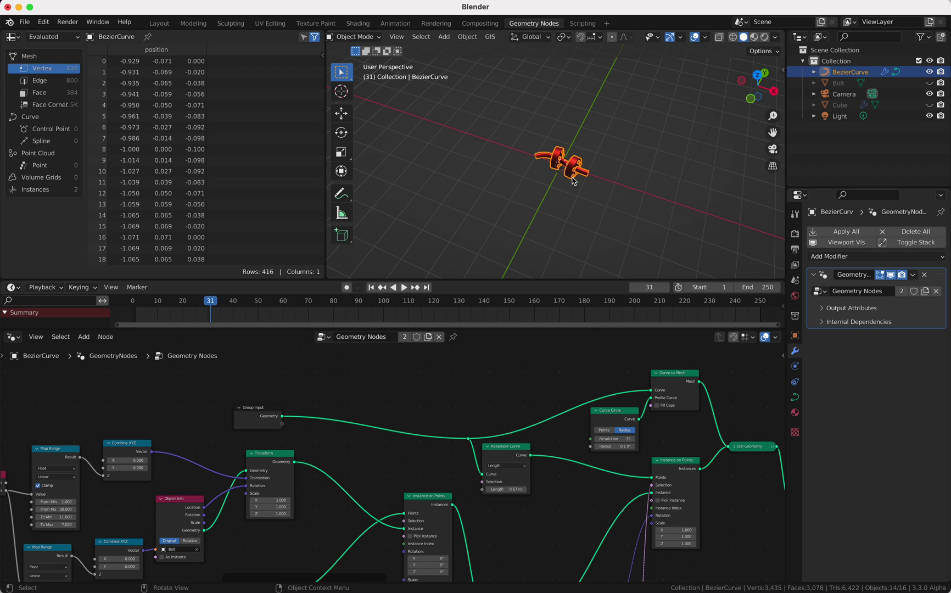
scroll(572, 177, left, 2)
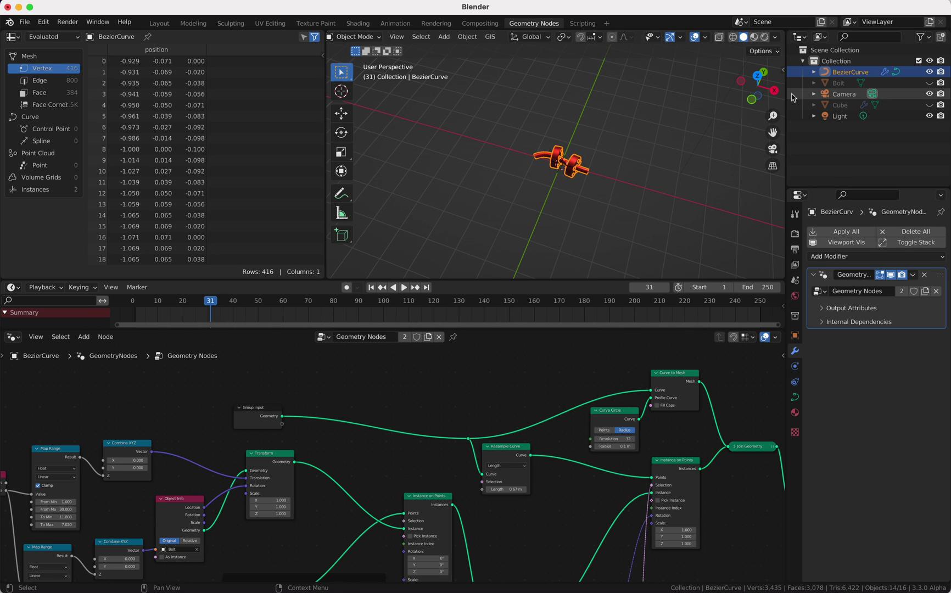
Enter Edit Mode on the Bezier curve and draw a long wavy freehand stroke across the ground with the Draw tool.
key(Tab)
scroll(575, 173, down, 4)
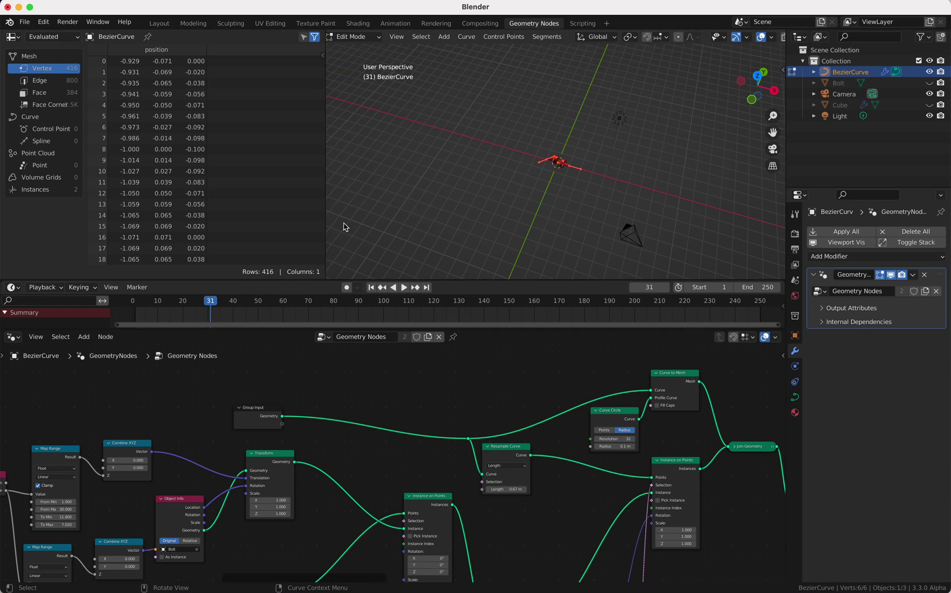
click(342, 235)
mouse_move(426, 91)
mouse_down()
mouse_move(475, 149)
mouse_move(629, 204)
mouse_move(680, 193)
mouse_up()
ctrl+scroll(518, 227, up, 4)
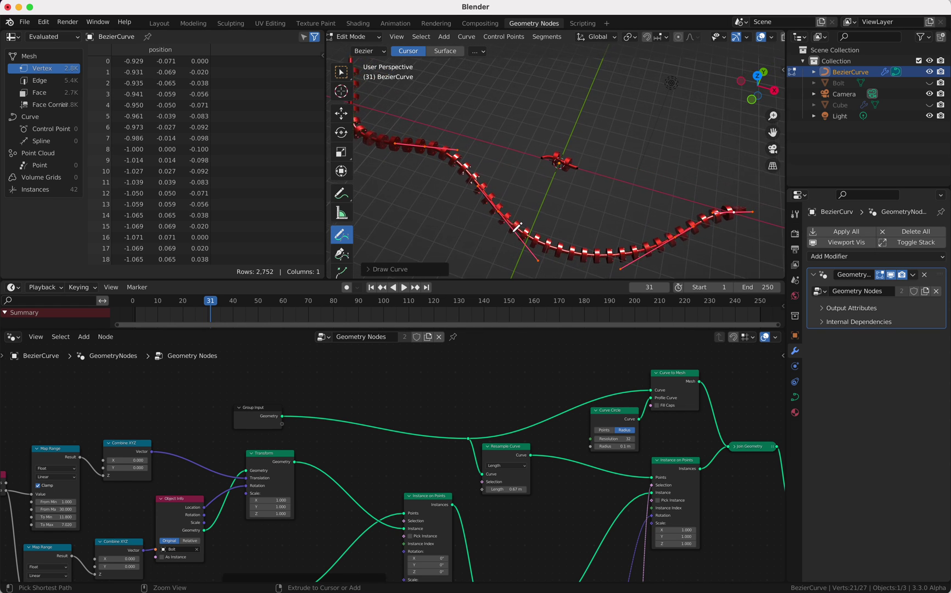
Space the flanges farther apart by setting the Resample Curve node's Length to 1.49 m, and inspect the pipe up close.
scroll(517, 227, down, 10)
scroll(518, 227, right, 10)
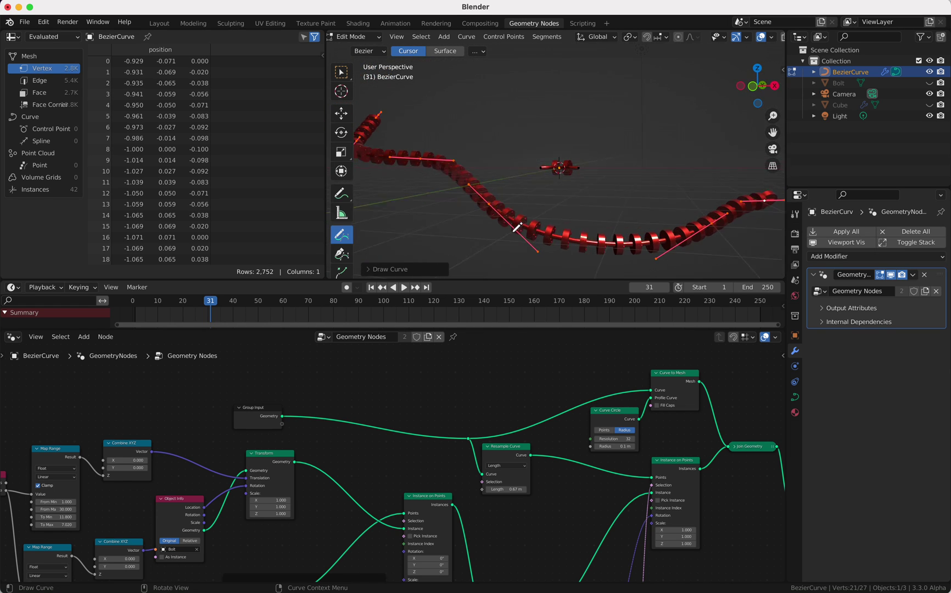
ctrl+scroll(517, 227, down, 3)
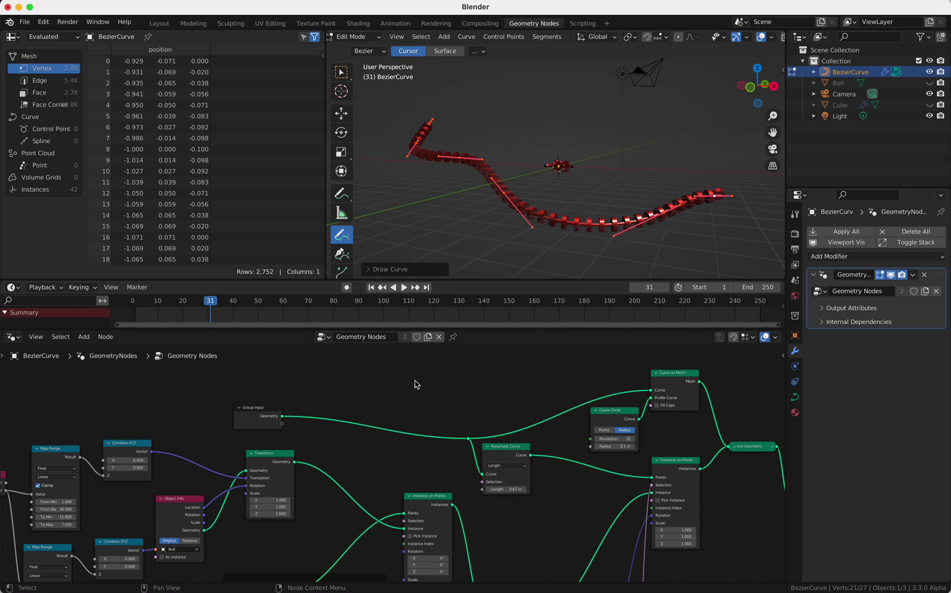
mouse_move(504, 490)
shift+mouse_down()
mouse_move(531, 490)
mouse_move(504, 491)
shift+mouse_up()
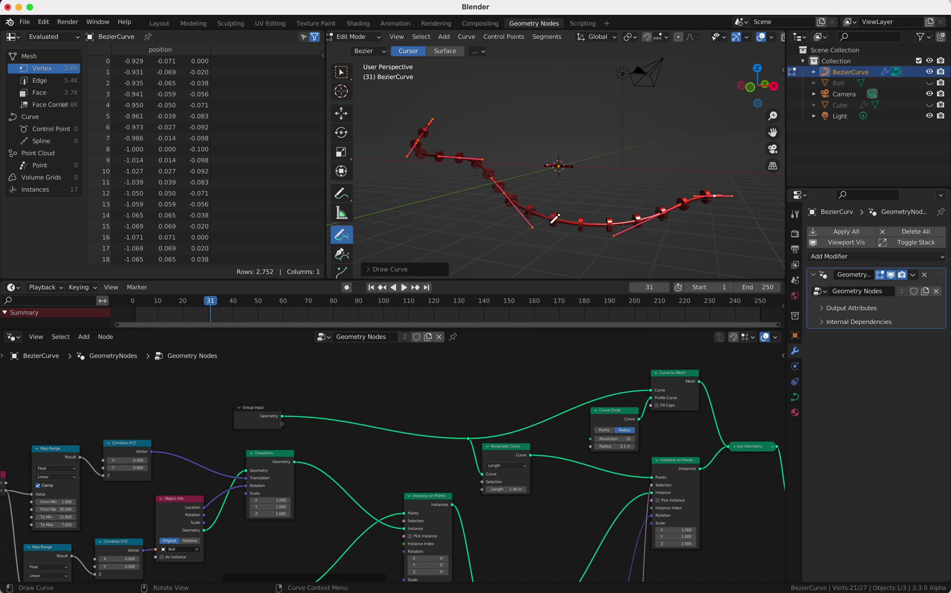
ctrl+scroll(551, 223, up, 4)
ctrl+scroll(553, 220, up, 2)
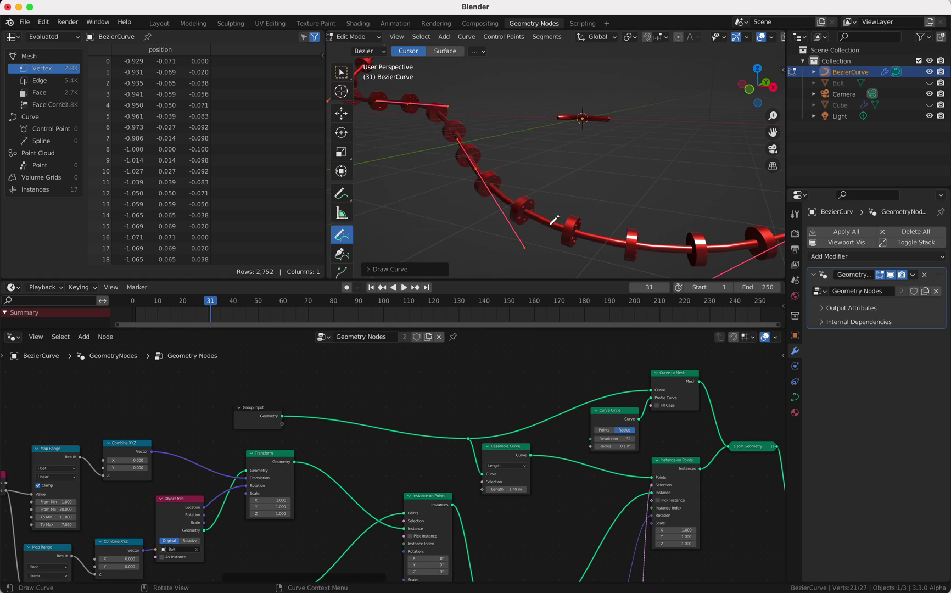
scroll(615, 436, down, 2)
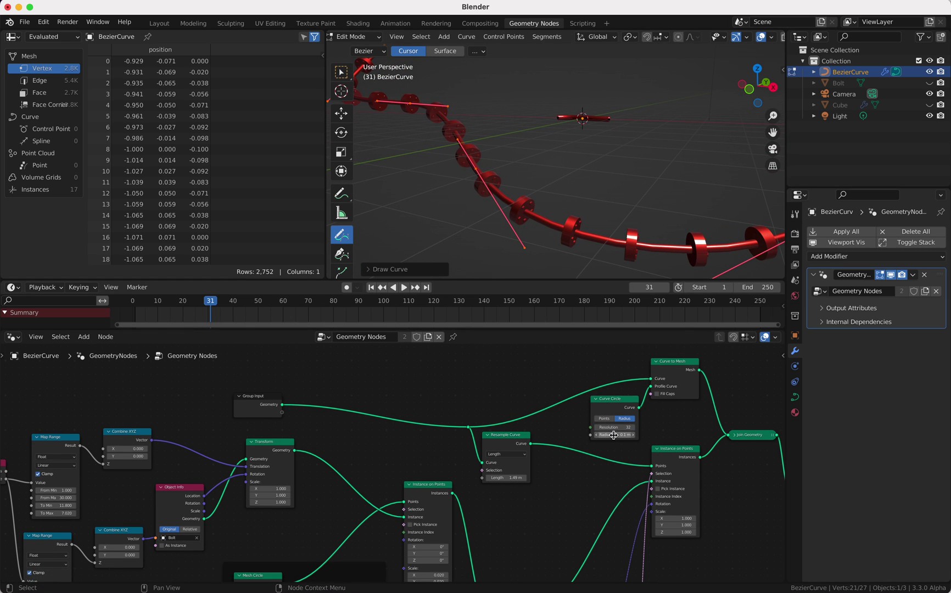
ctrl+scroll(605, 239, down, 10)
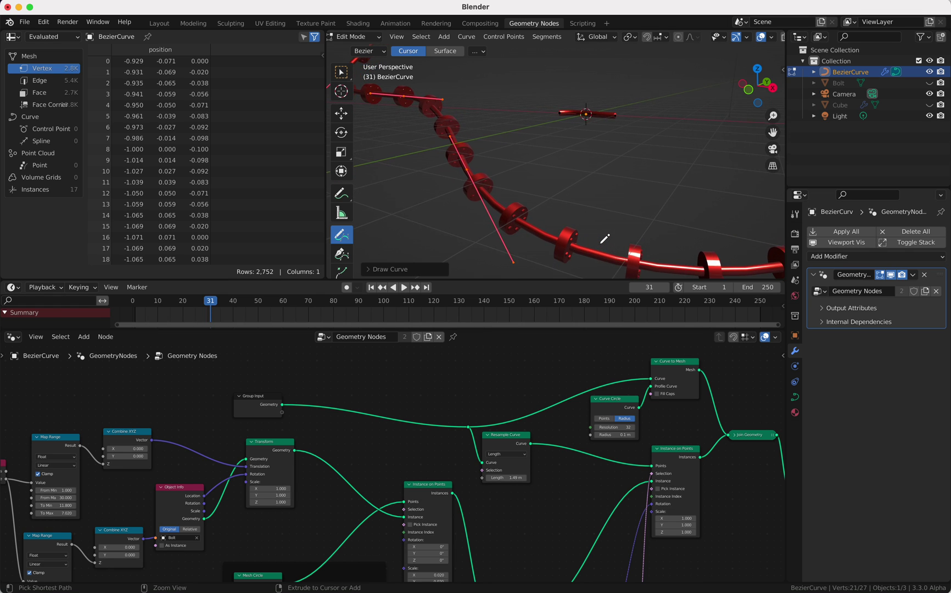
scroll(602, 241, up, 3)
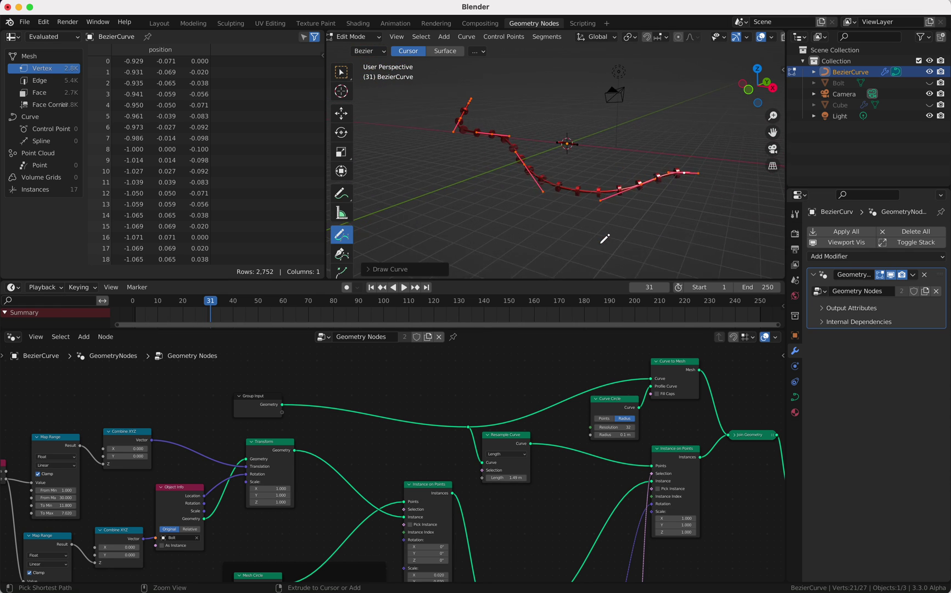
Draw several more freehand curves around the first stroke to create additional flanged pipes.
mouse_move(444, 225)
mouse_down()
mouse_move(503, 145)
mouse_move(688, 80)
mouse_up()
mouse_move(538, 217)
mouse_down()
mouse_move(731, 227)
mouse_move(521, 268)
mouse_move(486, 253)
mouse_up()
scroll(487, 253, right, 5)
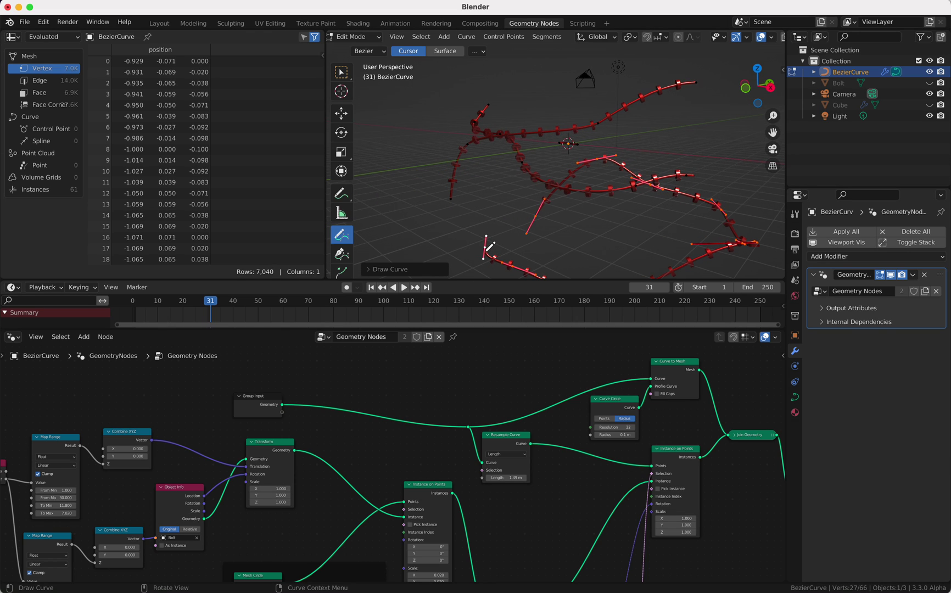